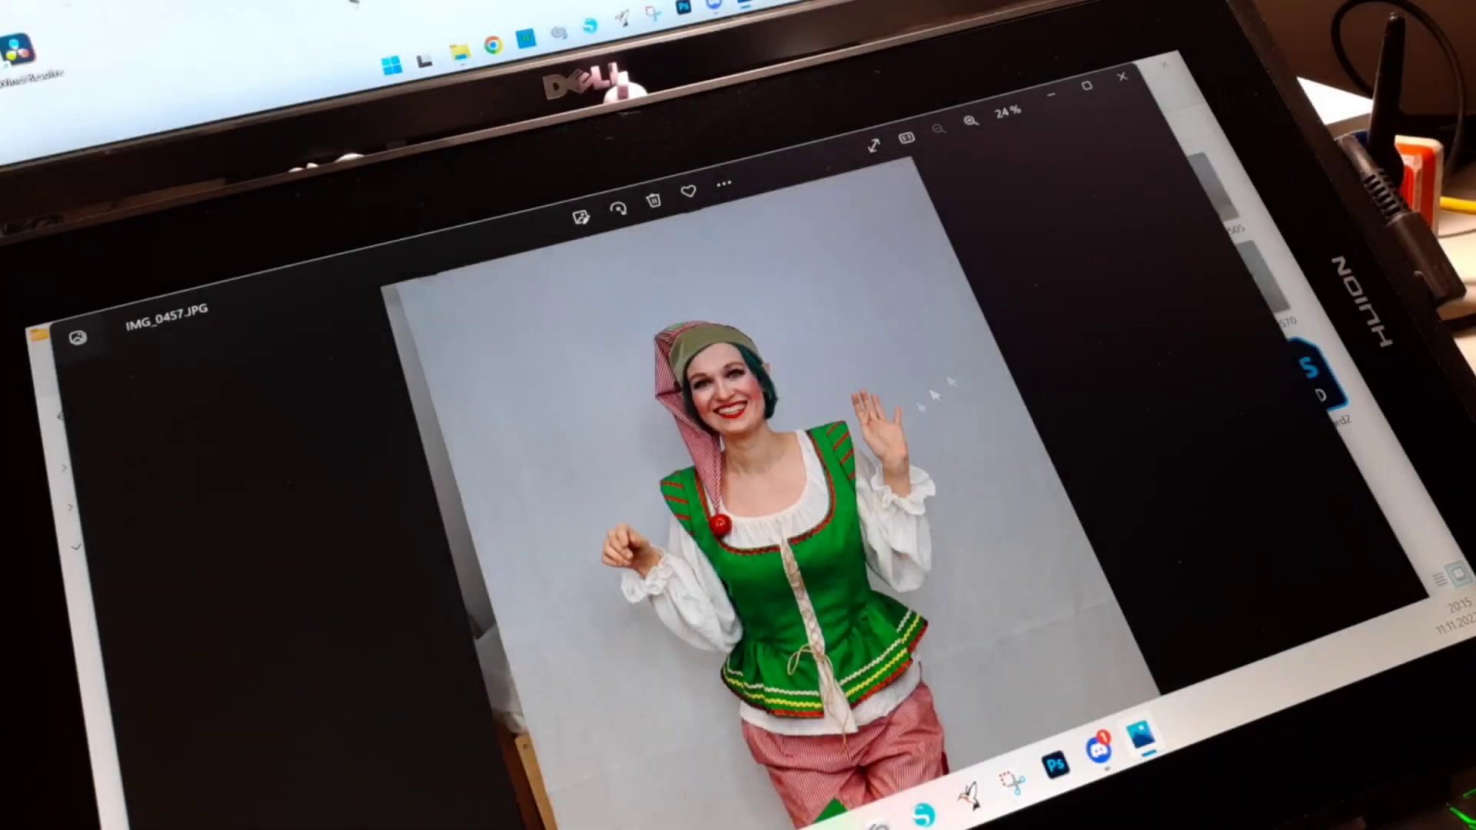
Browse the elf costume reference photos to IMG_0644.JPG, where the elf holds a flowered gift box
{"action": "key", "text": "Right"}
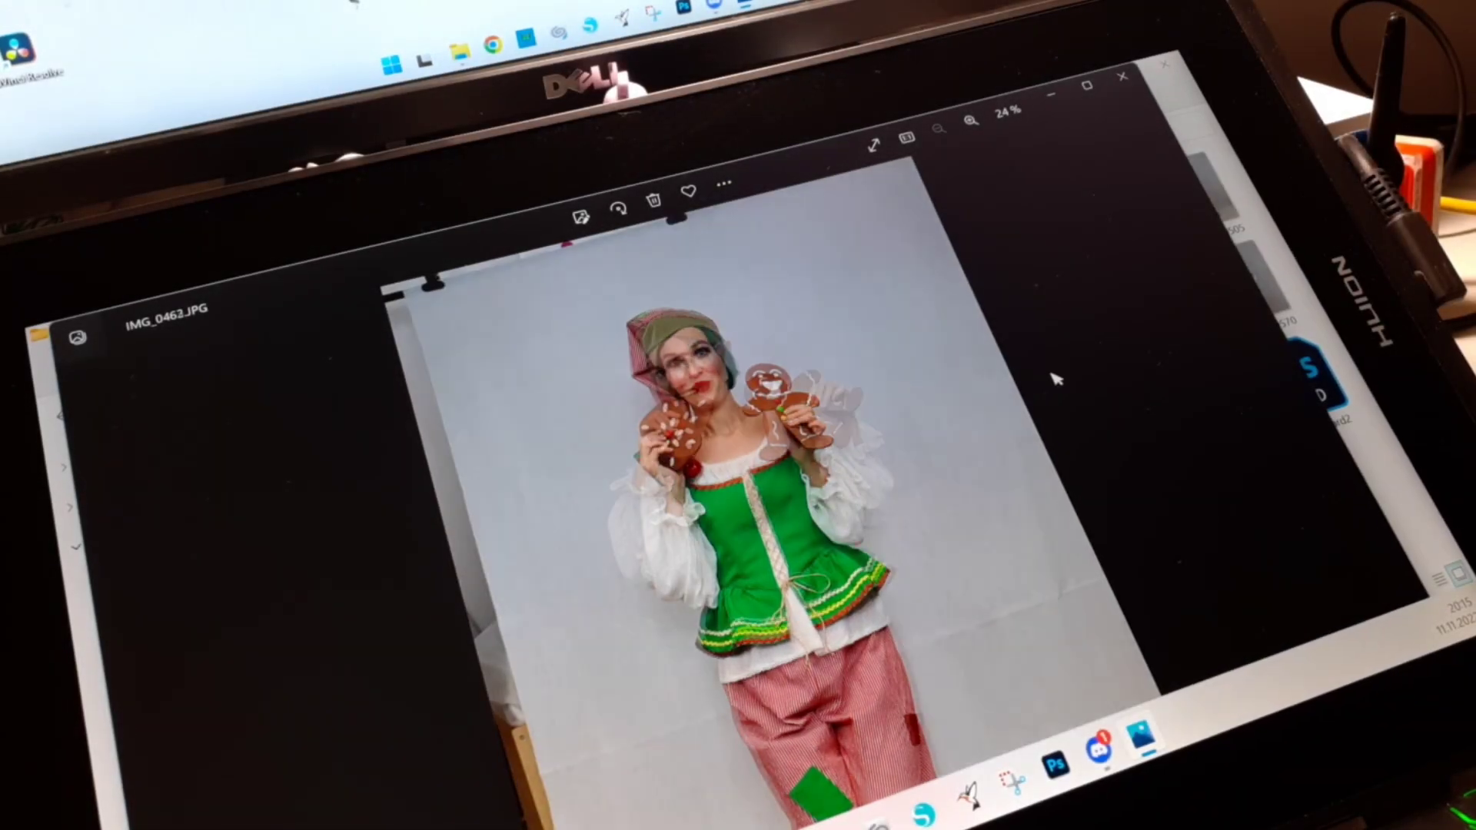
{"action": "key", "text": "Right"}
{"action": "key", "text": "Right"}
{"action": "key", "text": "Right"}
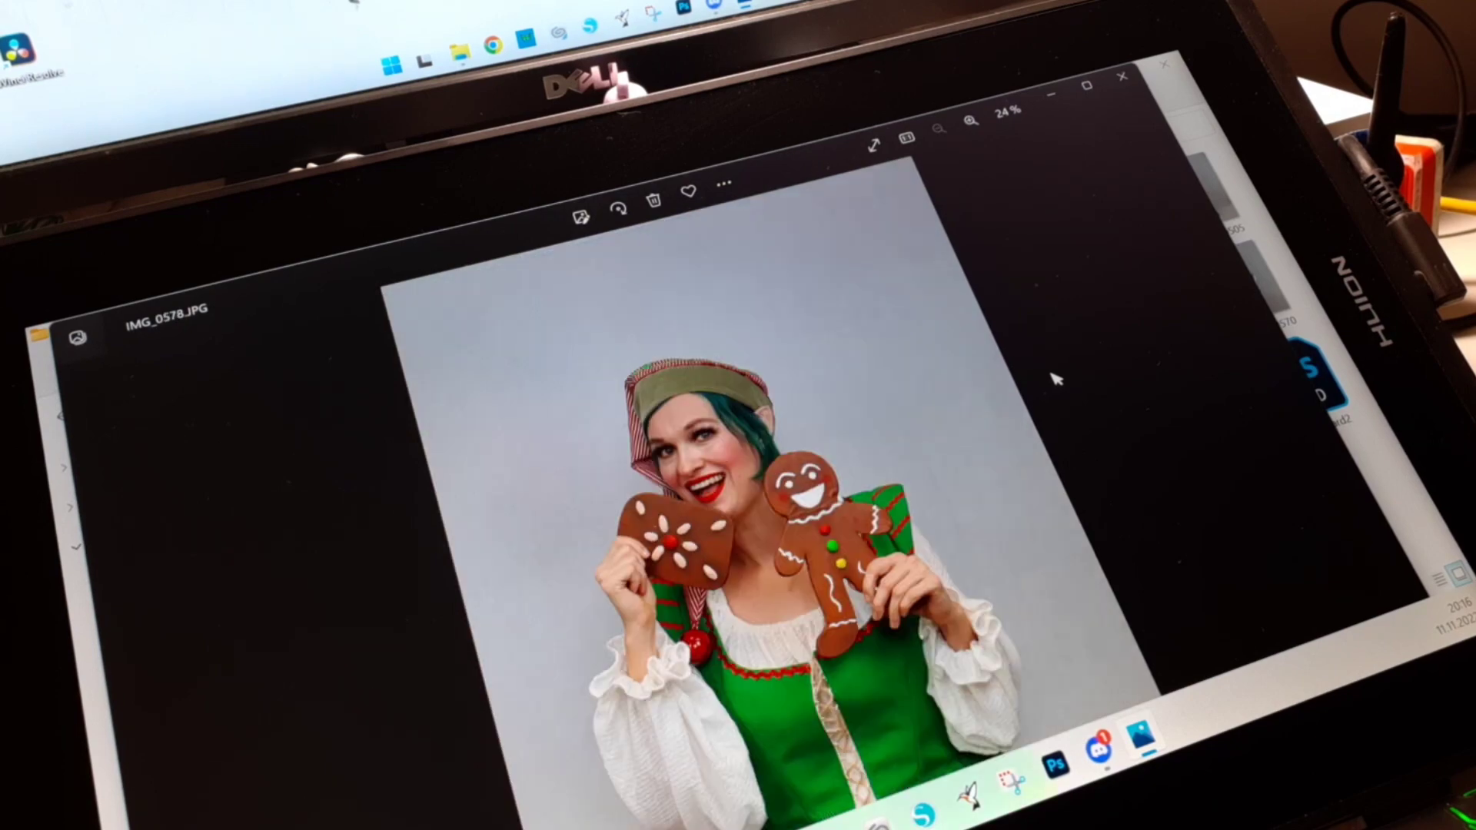
{"action": "key", "text": "Right"}
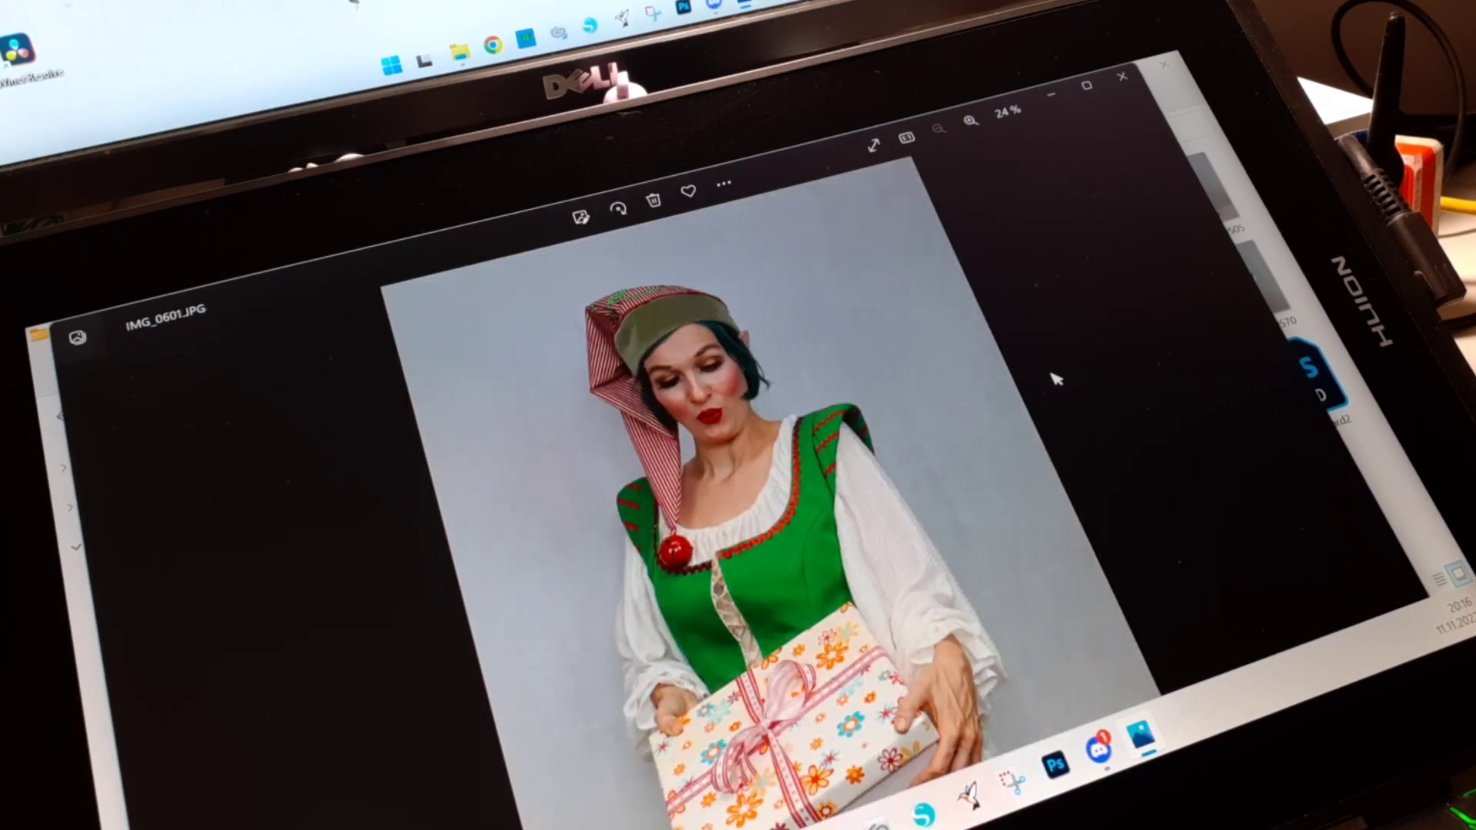
{"action": "key", "text": "Right"}
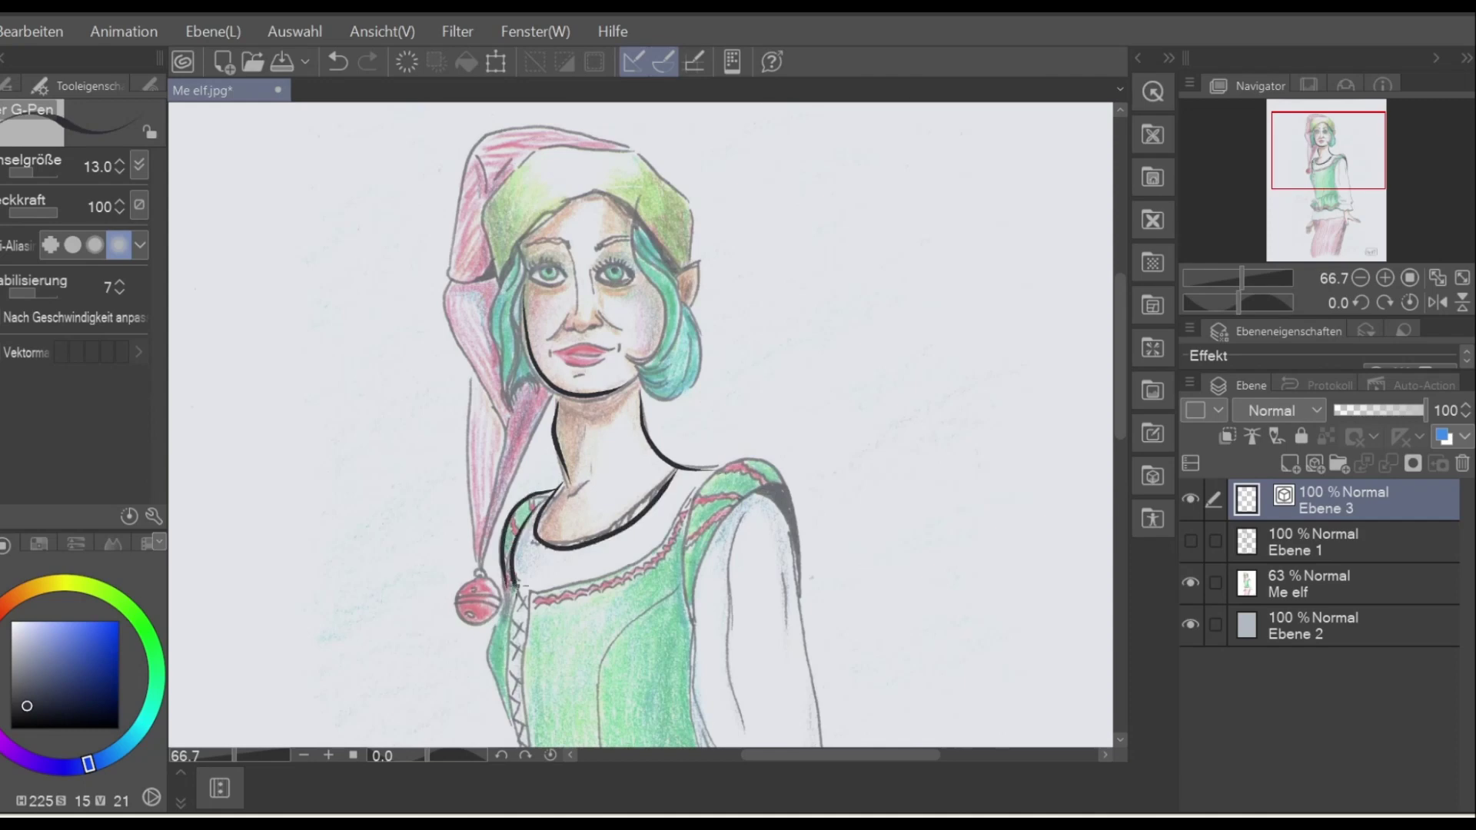
Scroll down over the finished, signed coloured-pencil elf drawing
{"action": "scroll", "coordinate": [742, 245], "scroll_direction": "down", "scroll_amount": 5}
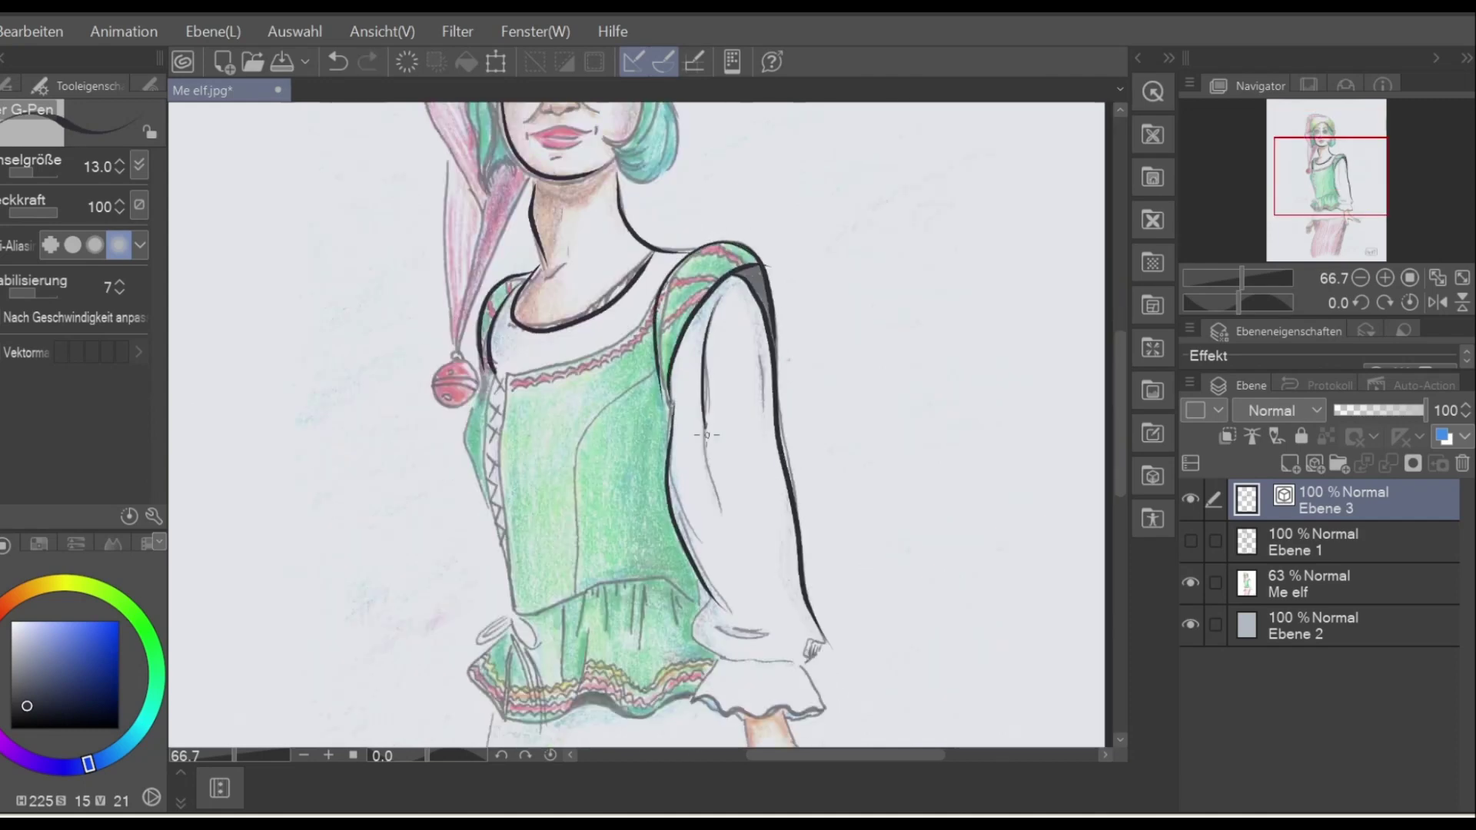
Pan from the hat down to the skirt and ink the skirt's left and right edges
{"action": "scroll", "coordinate": [811, 607], "scroll_direction": "down", "scroll_amount": 5}
{"action": "scroll", "coordinate": [536, 370], "scroll_direction": "up", "scroll_amount": 5}
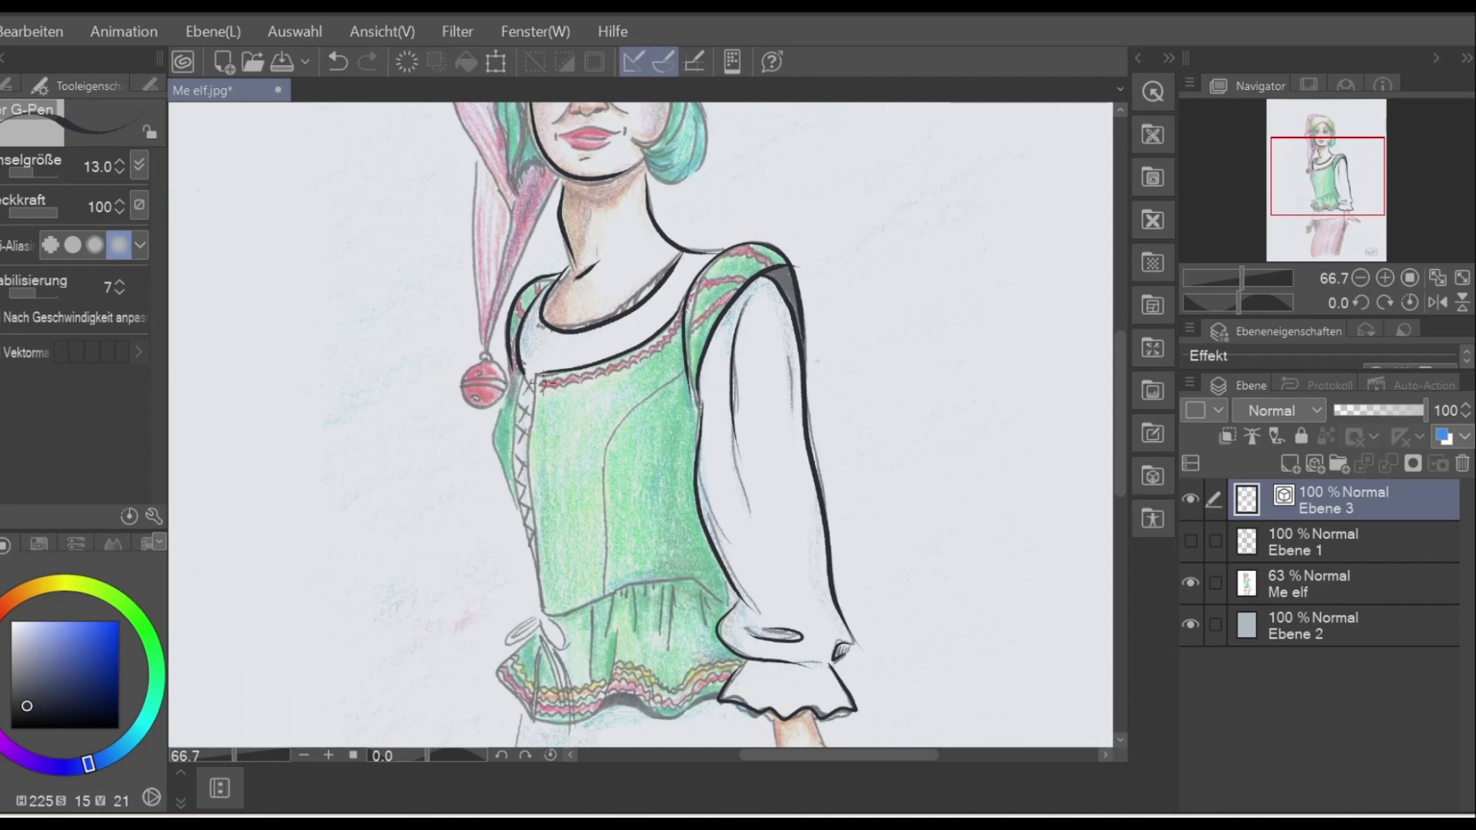
{"action": "scroll", "coordinate": [565, 521], "scroll_direction": "up", "scroll_amount": 2}
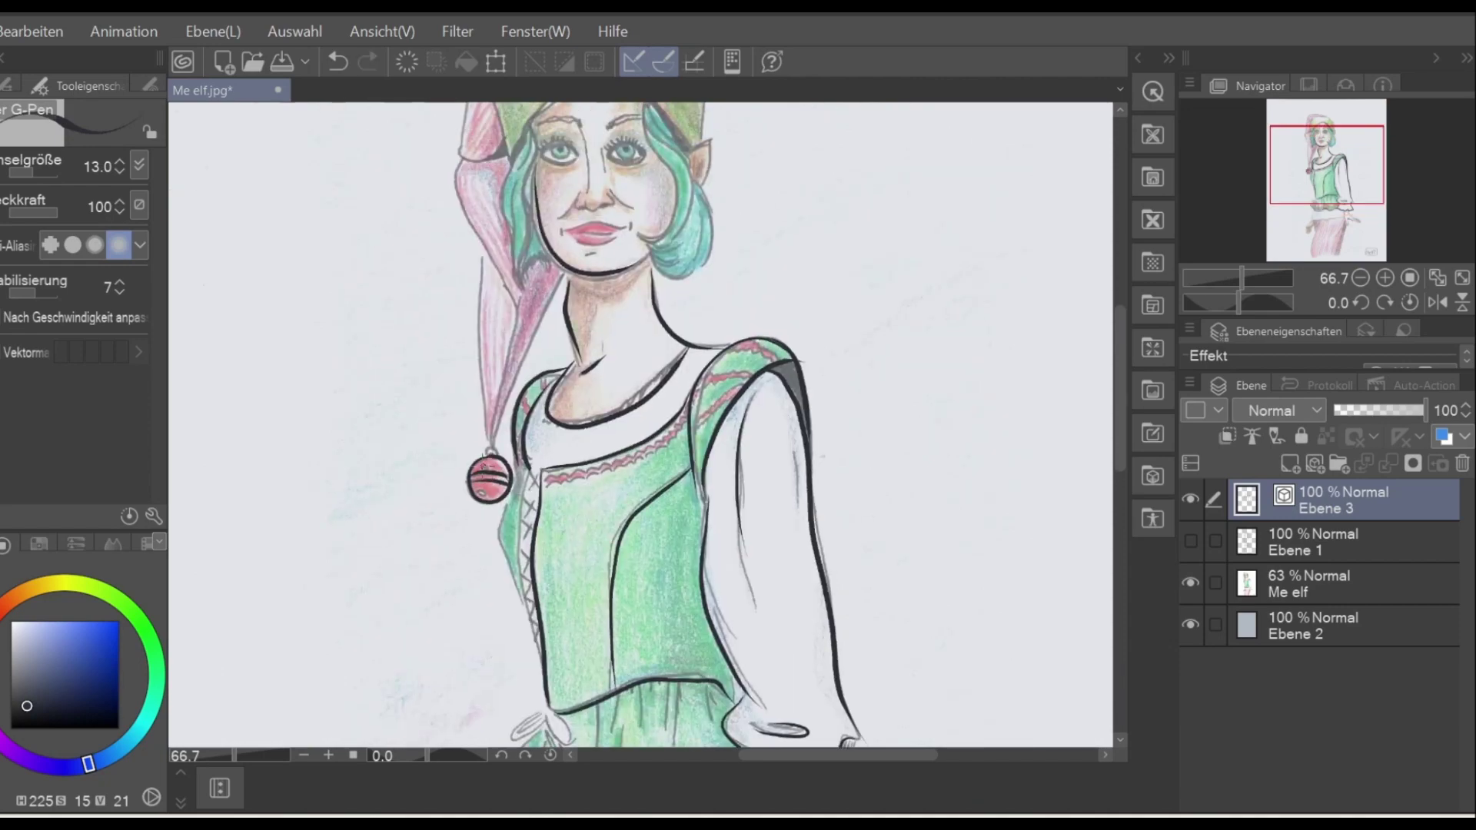
{"action": "scroll", "coordinate": [537, 327], "scroll_direction": "up", "scroll_amount": 3}
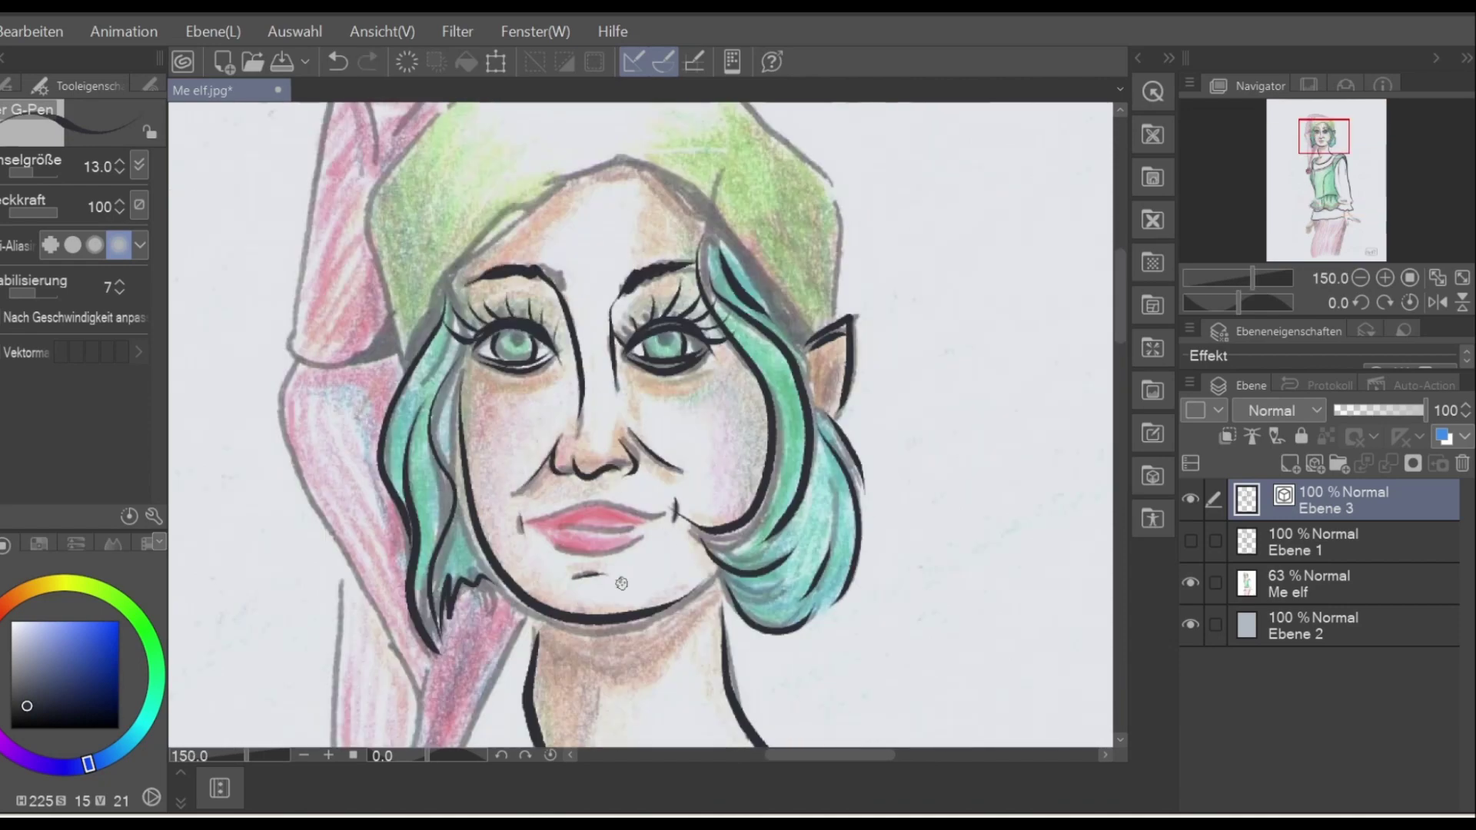
{"action": "left_click_drag", "start_coordinate": [668, 342], "coordinate": [674, 444]}
{"action": "scroll", "coordinate": [594, 705], "scroll_direction": "down", "scroll_amount": 1}
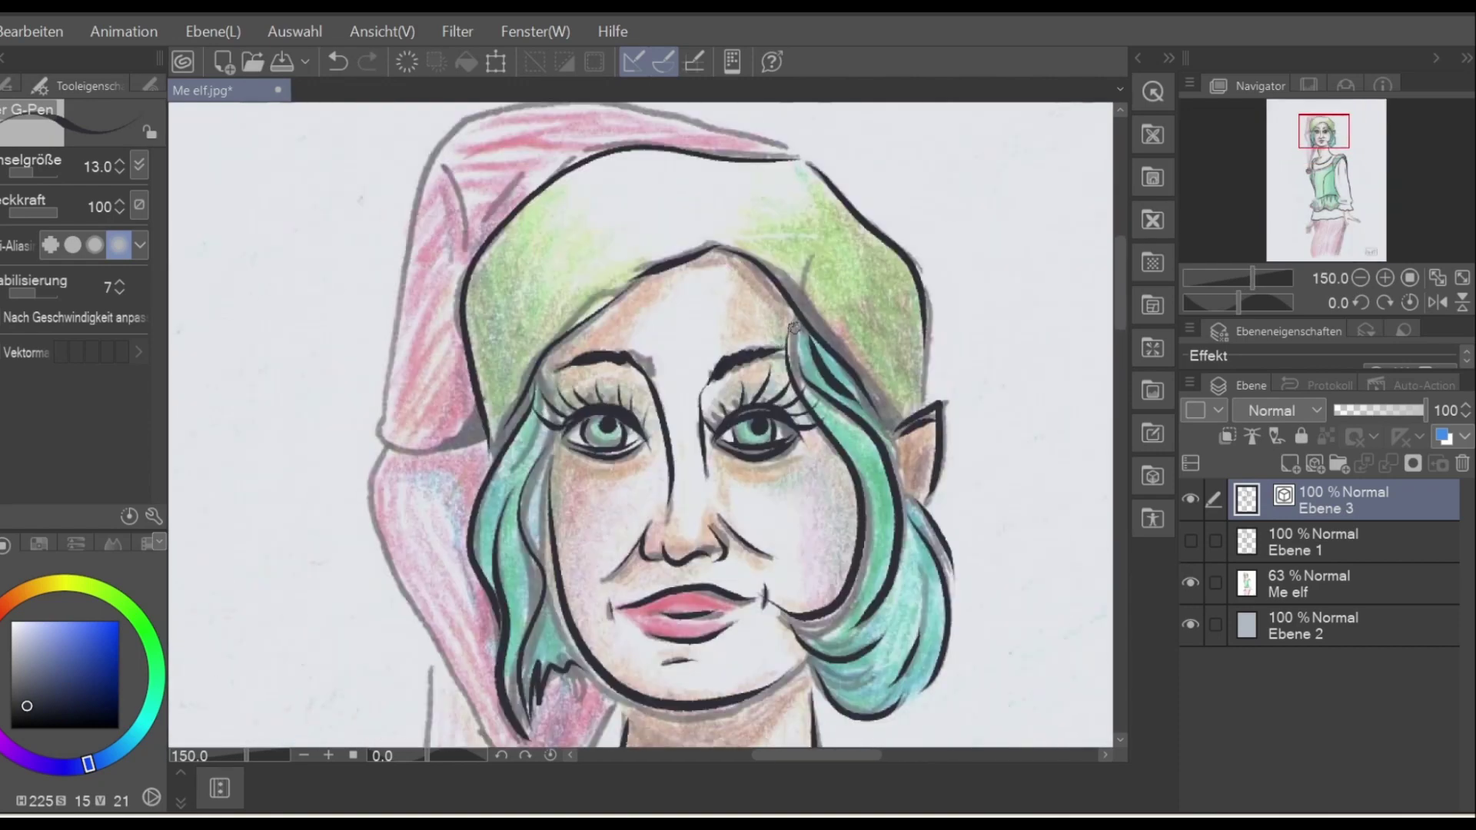
{"action": "left_click_drag", "start_coordinate": [594, 705], "coordinate": [521, 514]}
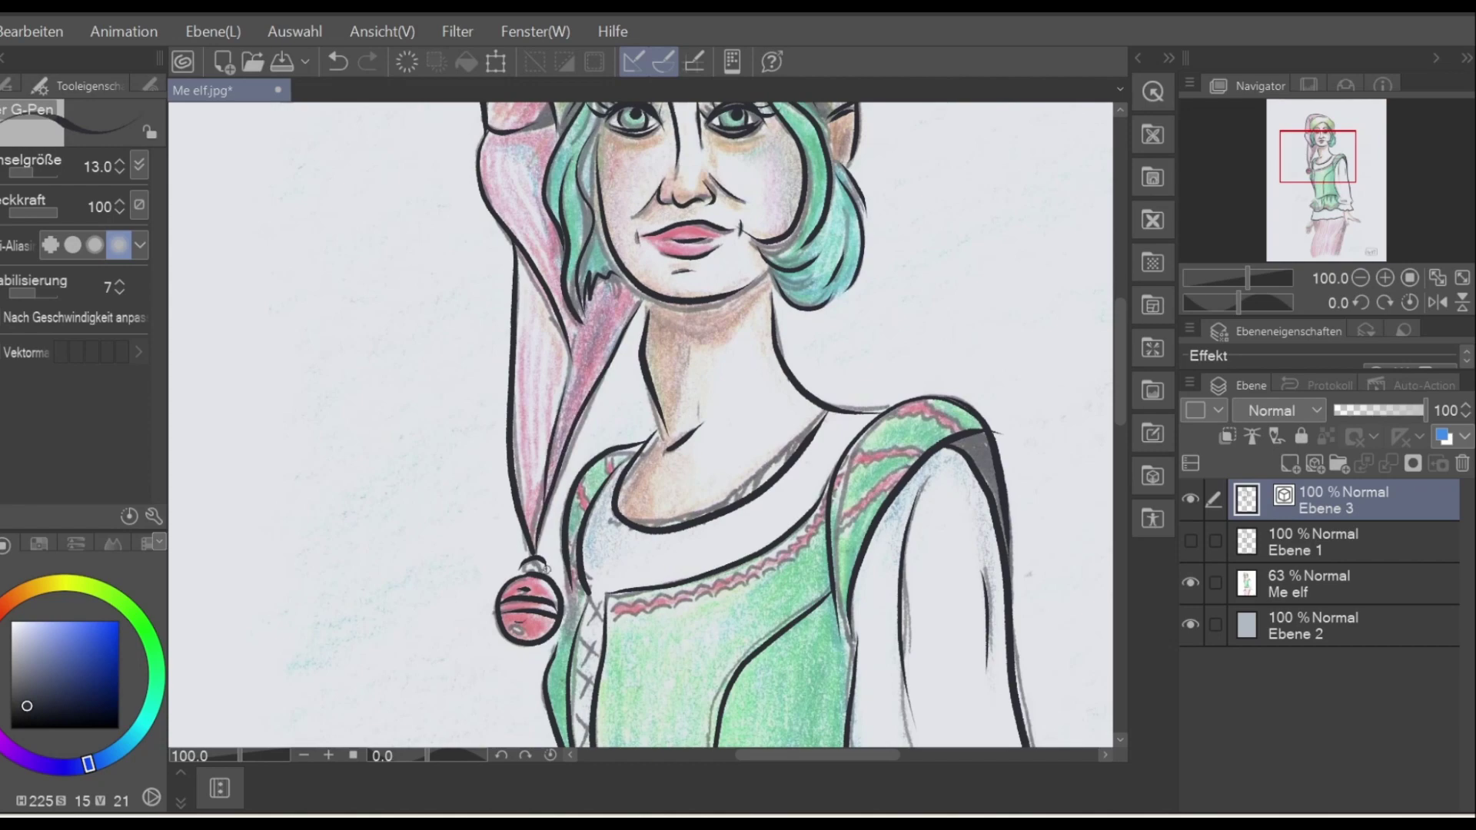
{"action": "left_click_drag", "start_coordinate": [547, 569], "coordinate": [477, 215]}
{"action": "left_click_drag", "start_coordinate": [769, 469], "coordinate": [771, 206]}
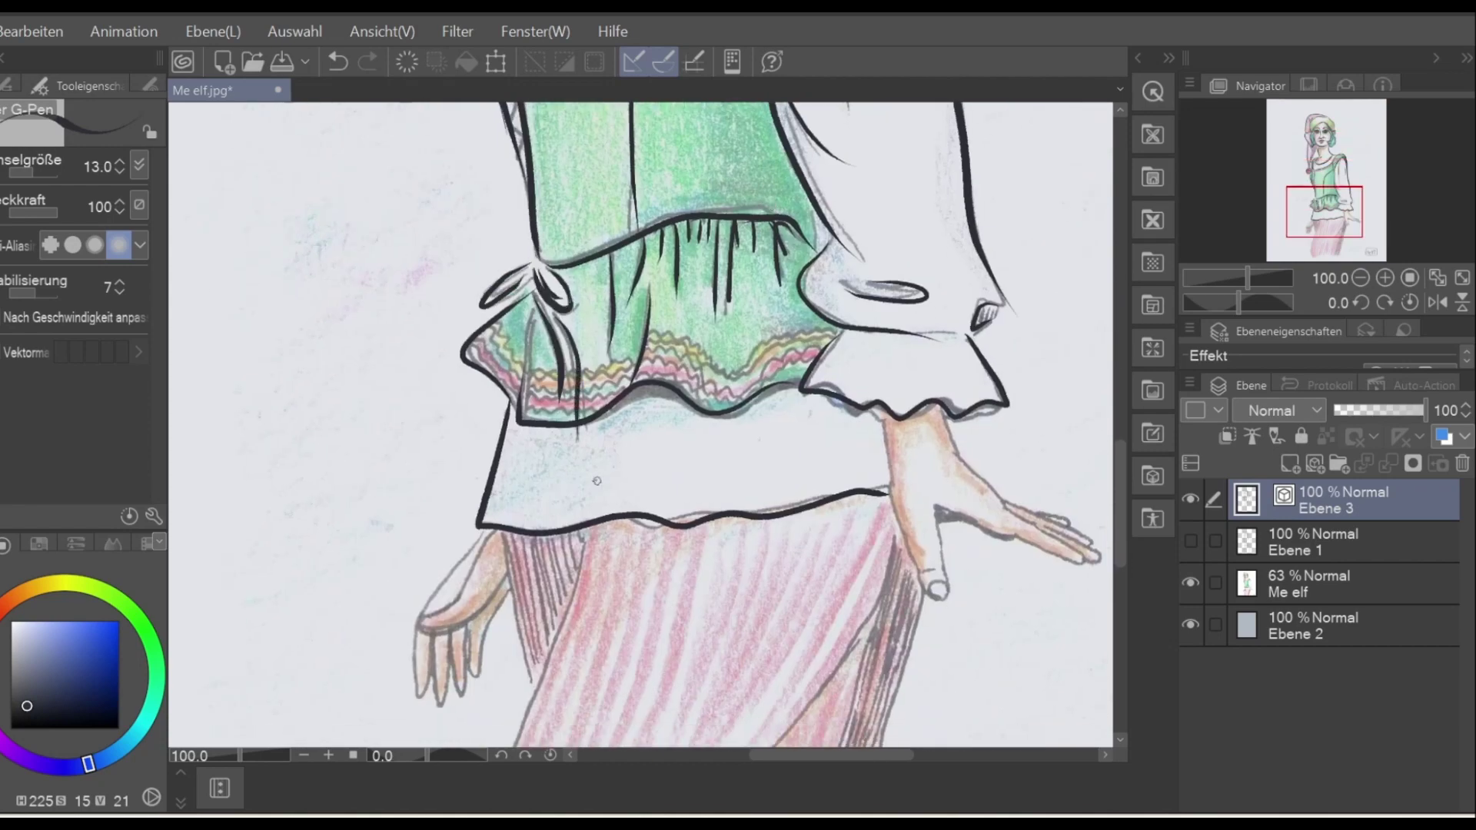
{"action": "mouse_move", "coordinate": [597, 481]}
{"action": "left_mouse_down"}
{"action": "mouse_move", "coordinate": [635, 166]}
{"action": "mouse_move", "coordinate": [530, 680]}
{"action": "left_mouse_up"}
{"action": "left_click_drag", "start_coordinate": [957, 273], "coordinate": [884, 663]}
{"action": "left_click_drag", "start_coordinate": [930, 242], "coordinate": [828, 412]}
{"action": "left_click_drag", "start_coordinate": [932, 249], "coordinate": [814, 673]}
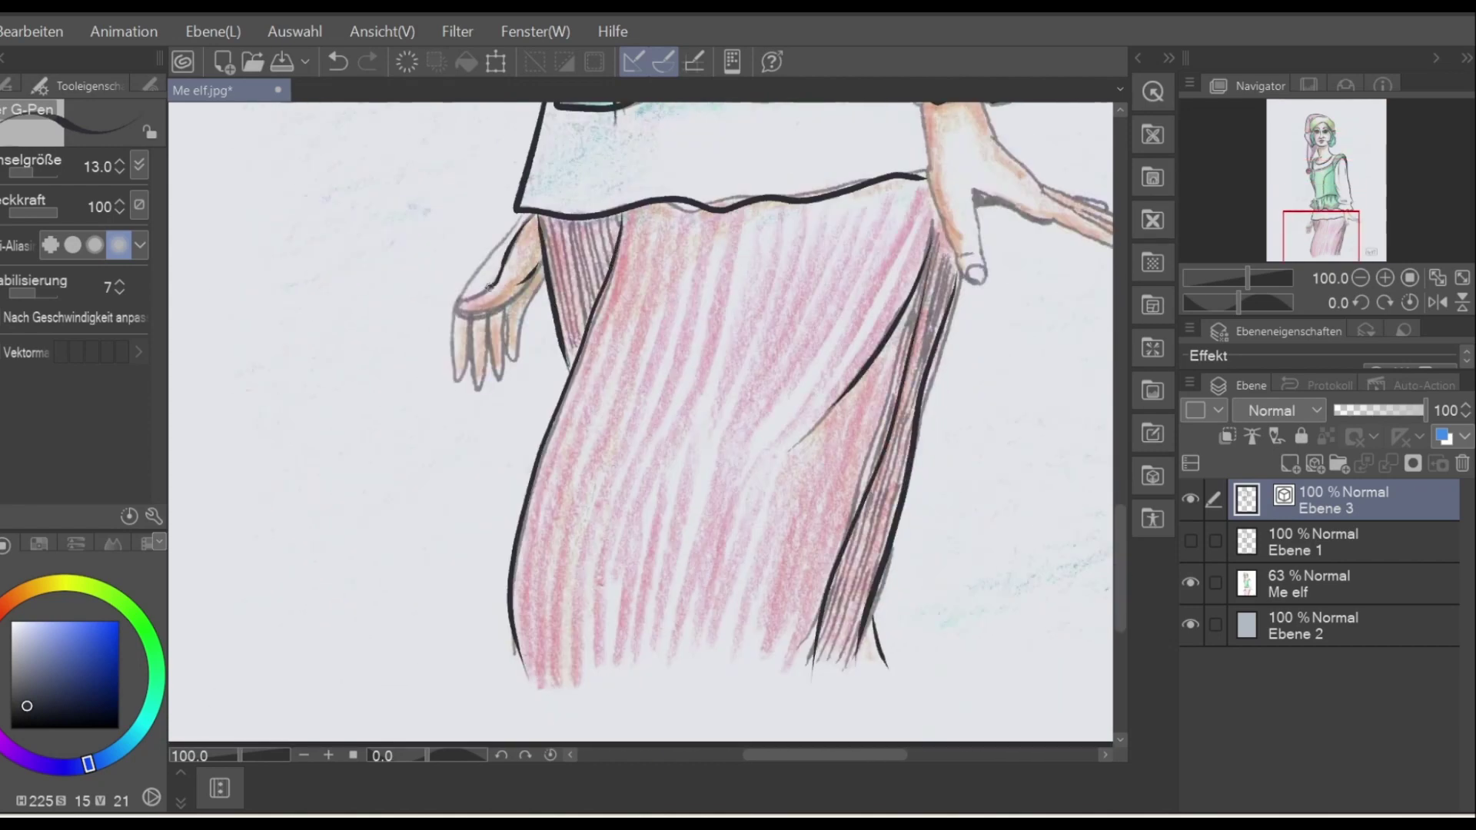
Toggle the colour scan to check the lines, and undo the stray strokes beside the skirt
{"action": "left_click", "coordinate": [1190, 582]}
{"action": "left_click", "coordinate": [1190, 583]}
{"action": "left_click_drag", "start_coordinate": [1321, 236], "coordinate": [1344, 228]}
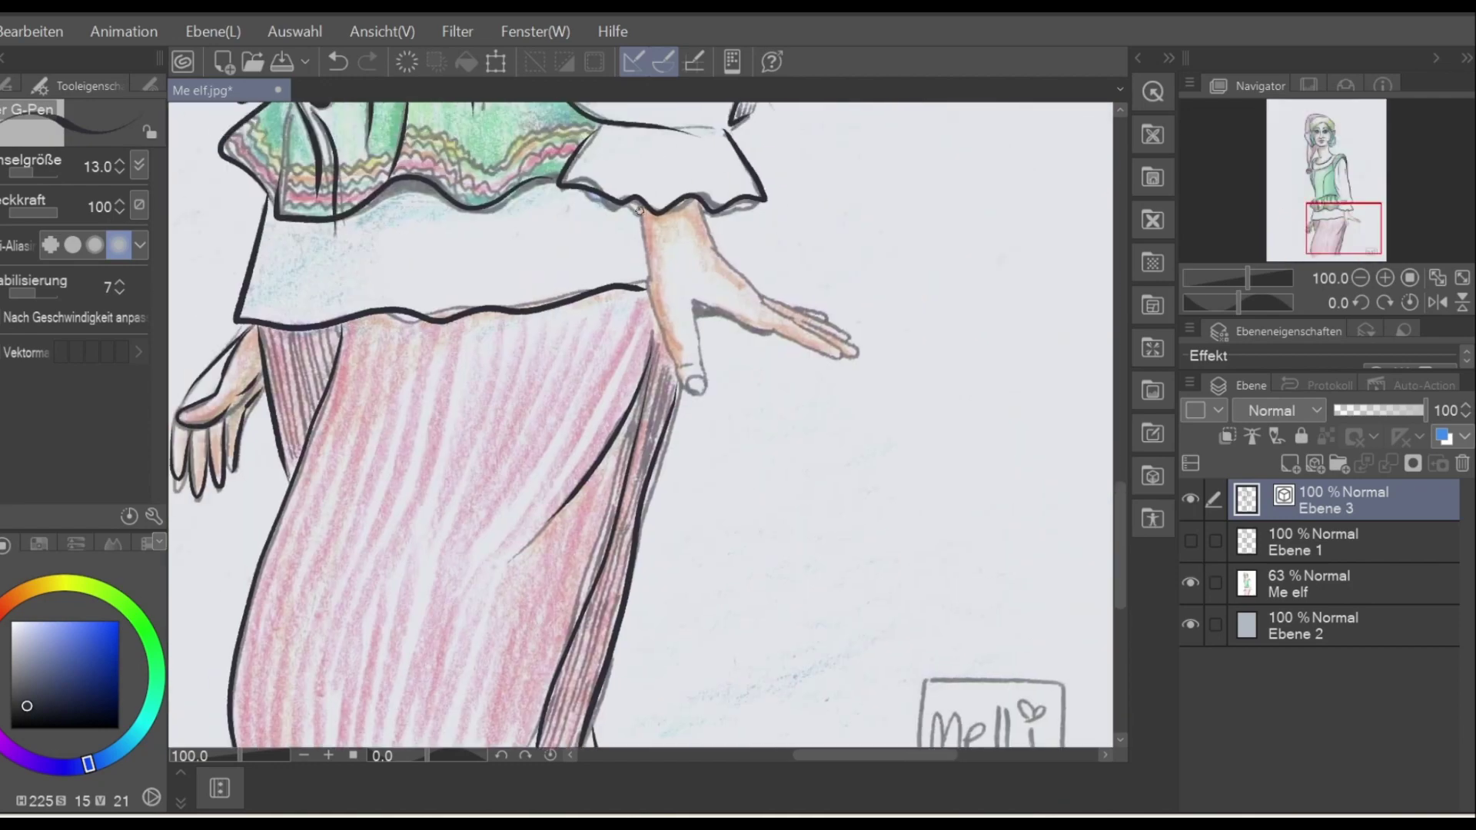
{"action": "left_click_drag", "start_coordinate": [778, 421], "coordinate": [773, 619]}
{"action": "left_click_drag", "start_coordinate": [796, 417], "coordinate": [793, 596]}
{"action": "key", "text": "ctrl+z"}
{"action": "key", "text": "ctrl+z"}
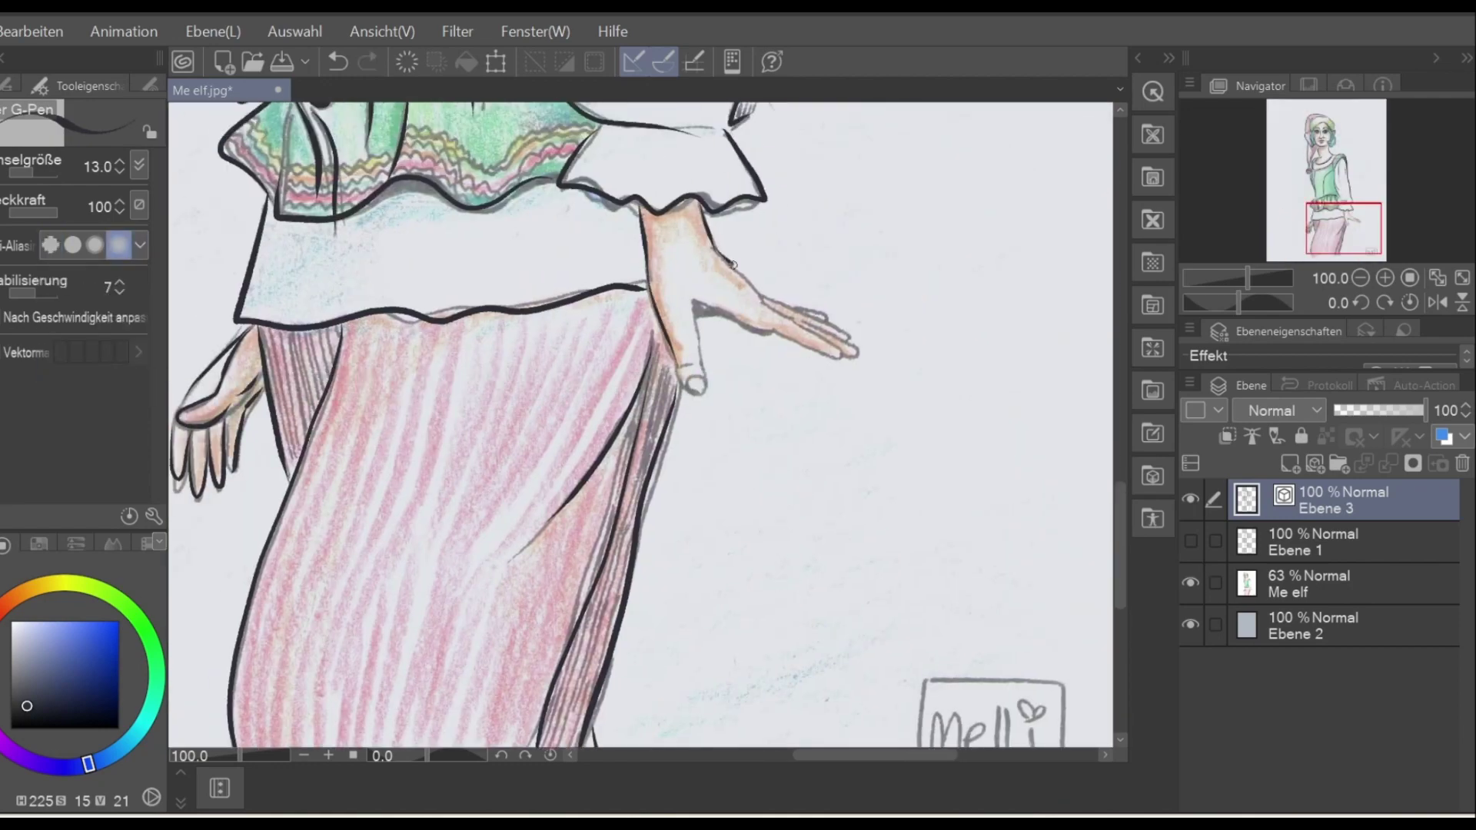
{"action": "left_click_drag", "start_coordinate": [1344, 228], "coordinate": [1333, 154]}
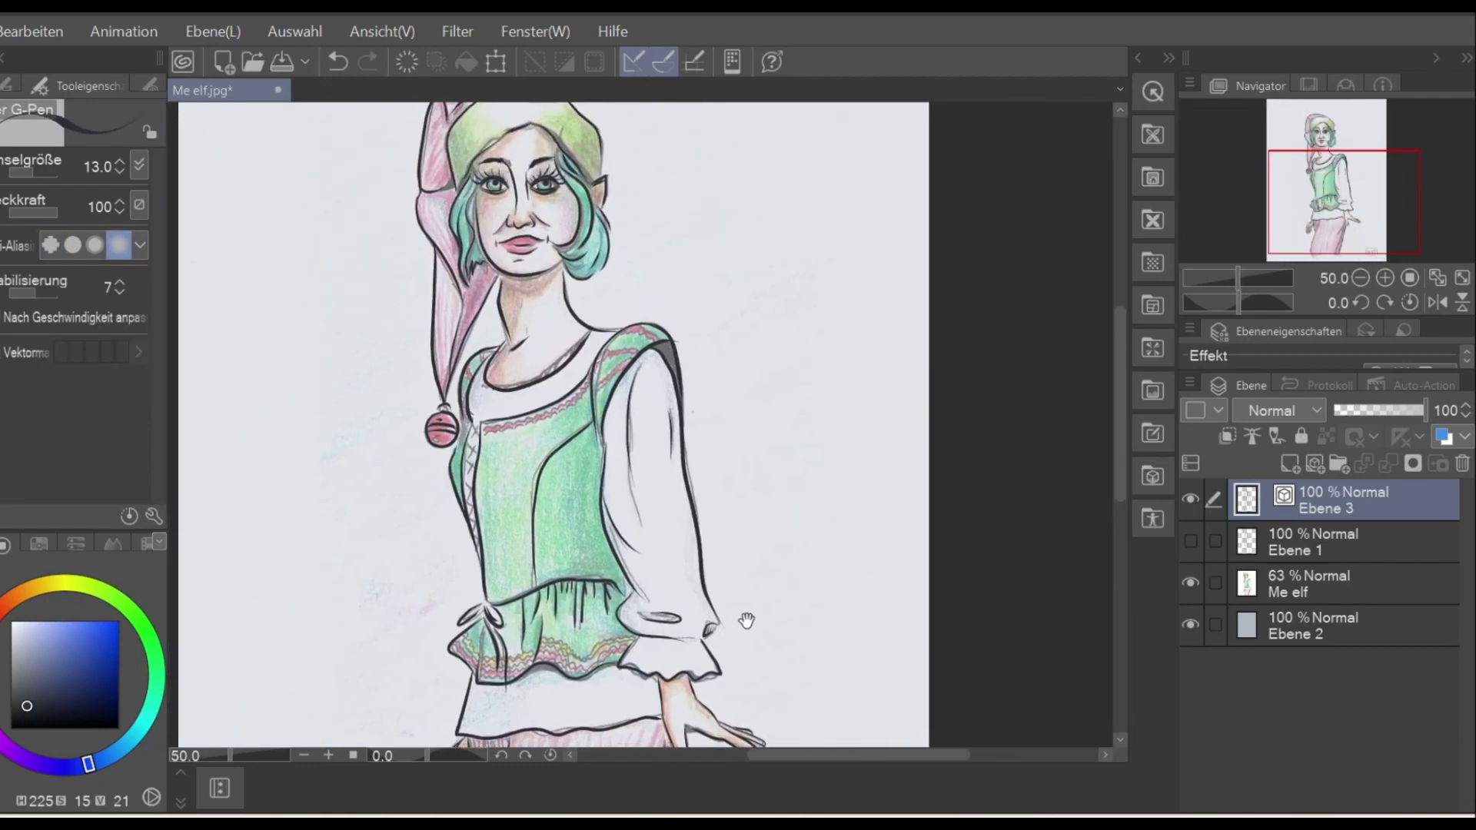
Lasso the inked head, rotate it about 4.9° with Free Transform, and hide the scan
{"action": "left_click", "coordinate": [1190, 583]}
{"action": "left_click", "coordinate": [1190, 583]}
{"action": "key", "text": "ctrl+minus"}
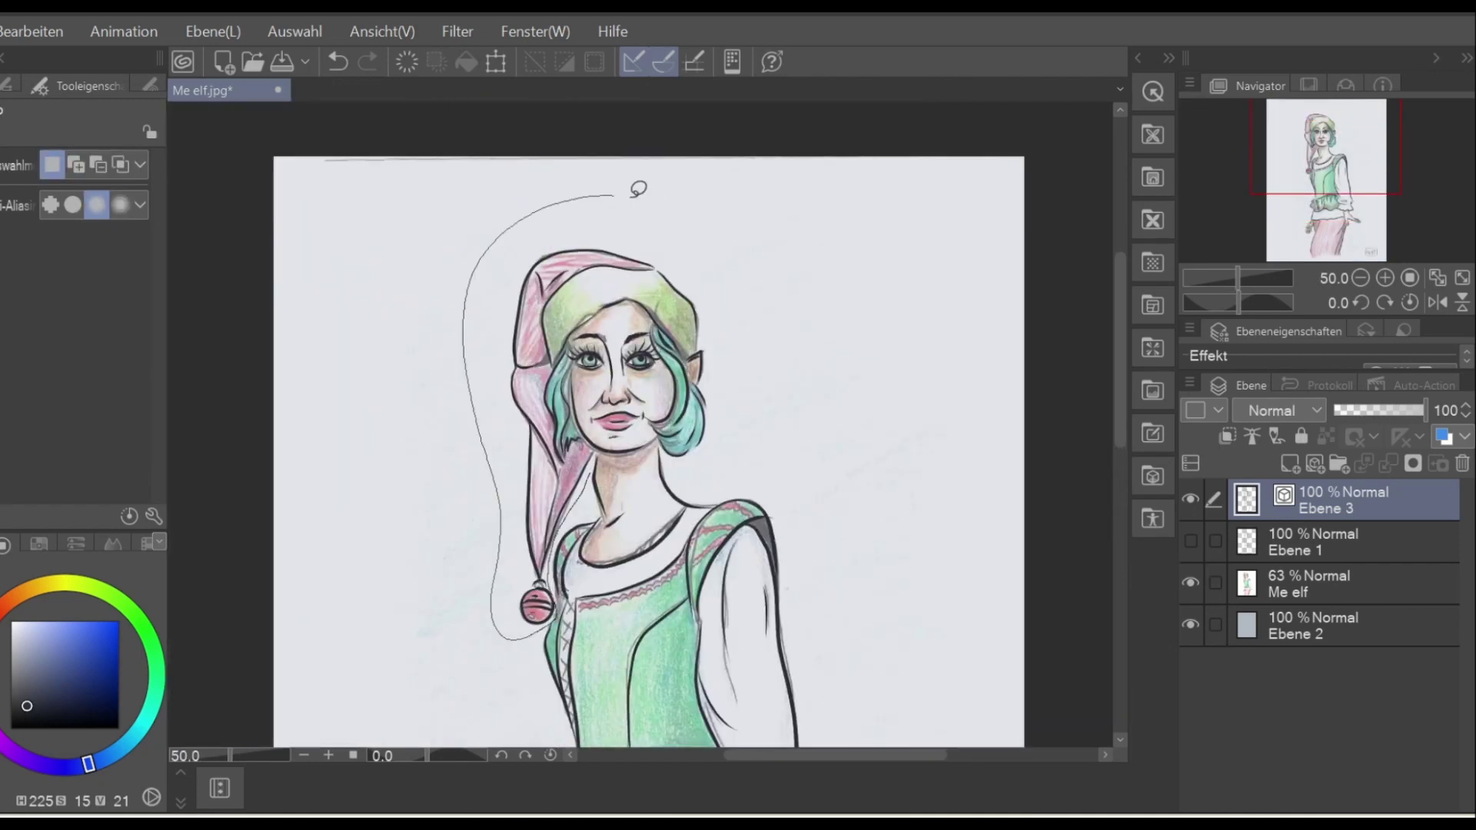
{"action": "left_click_drag", "start_coordinate": [638, 188], "coordinate": [592, 492]}
{"action": "key", "text": "ctrl+t"}
{"action": "left_click", "coordinate": [1190, 582]}
{"action": "left_click_drag", "start_coordinate": [792, 361], "coordinate": [694, 431]}
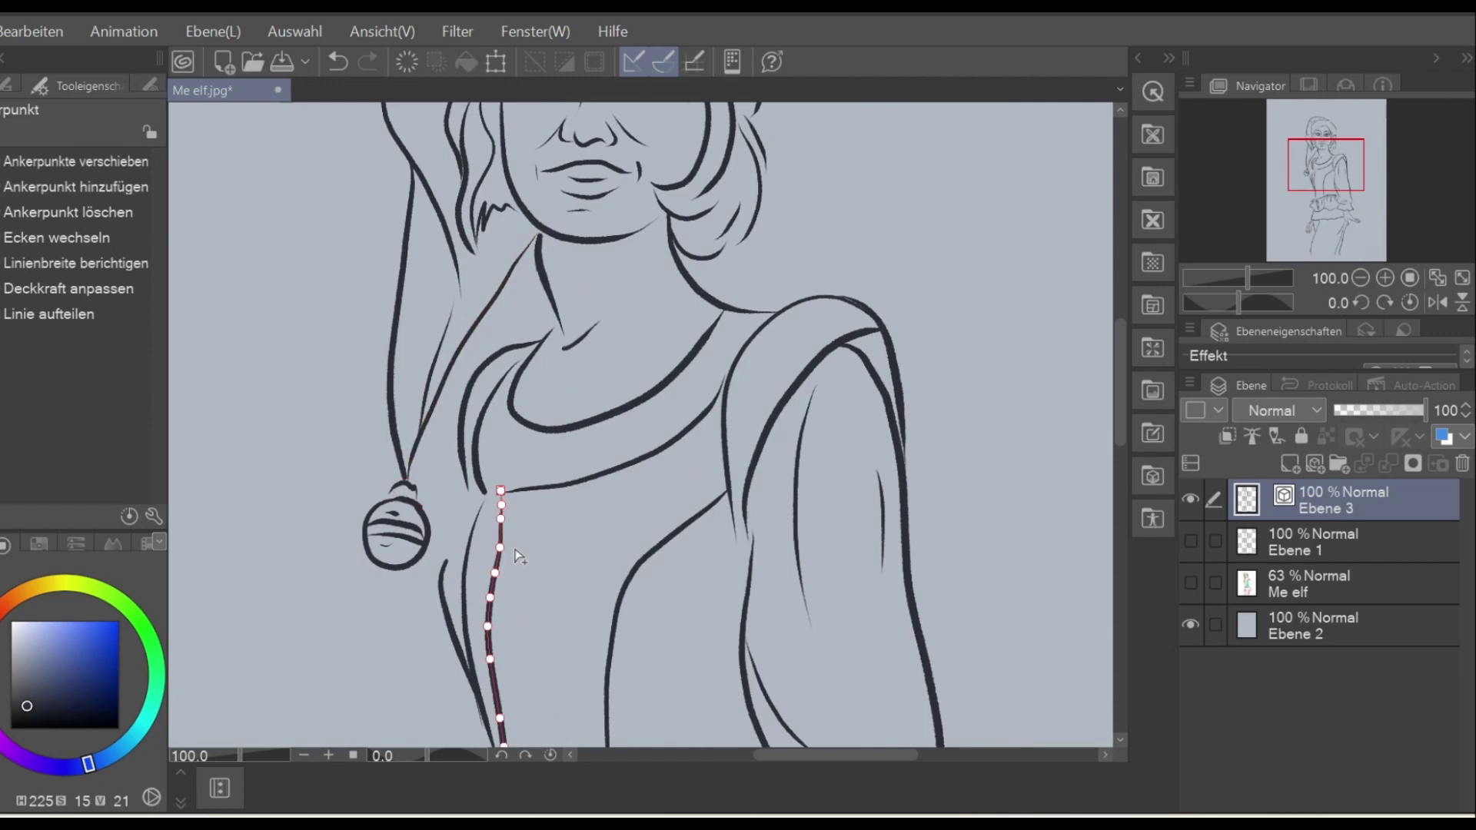
Simplify the neckline and pendant strokes with Vektorlinien vereinfachen
{"action": "key", "text": "y"}
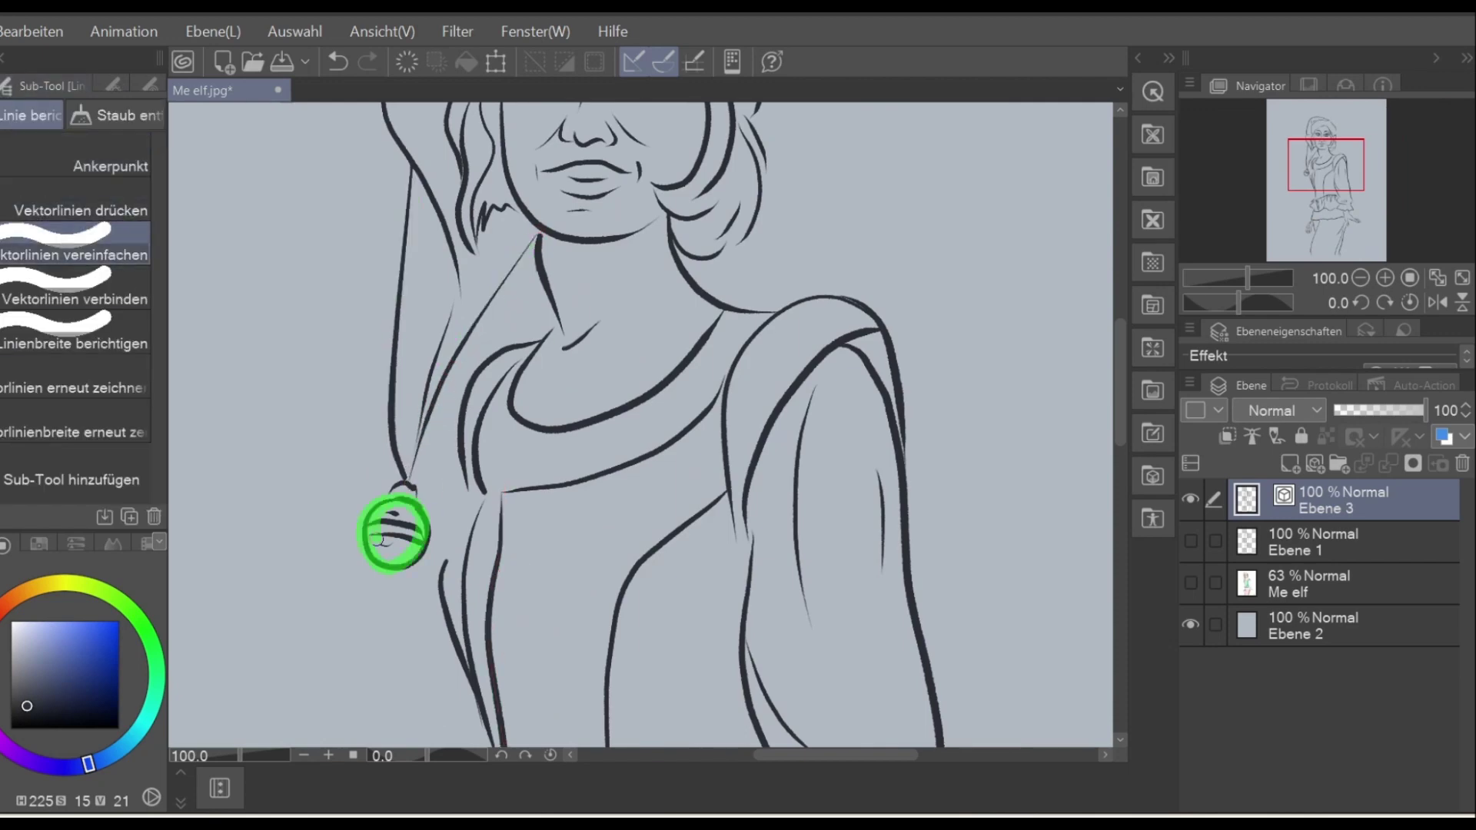
{"action": "key", "text": "ctrl+z"}
{"action": "key", "text": "p"}
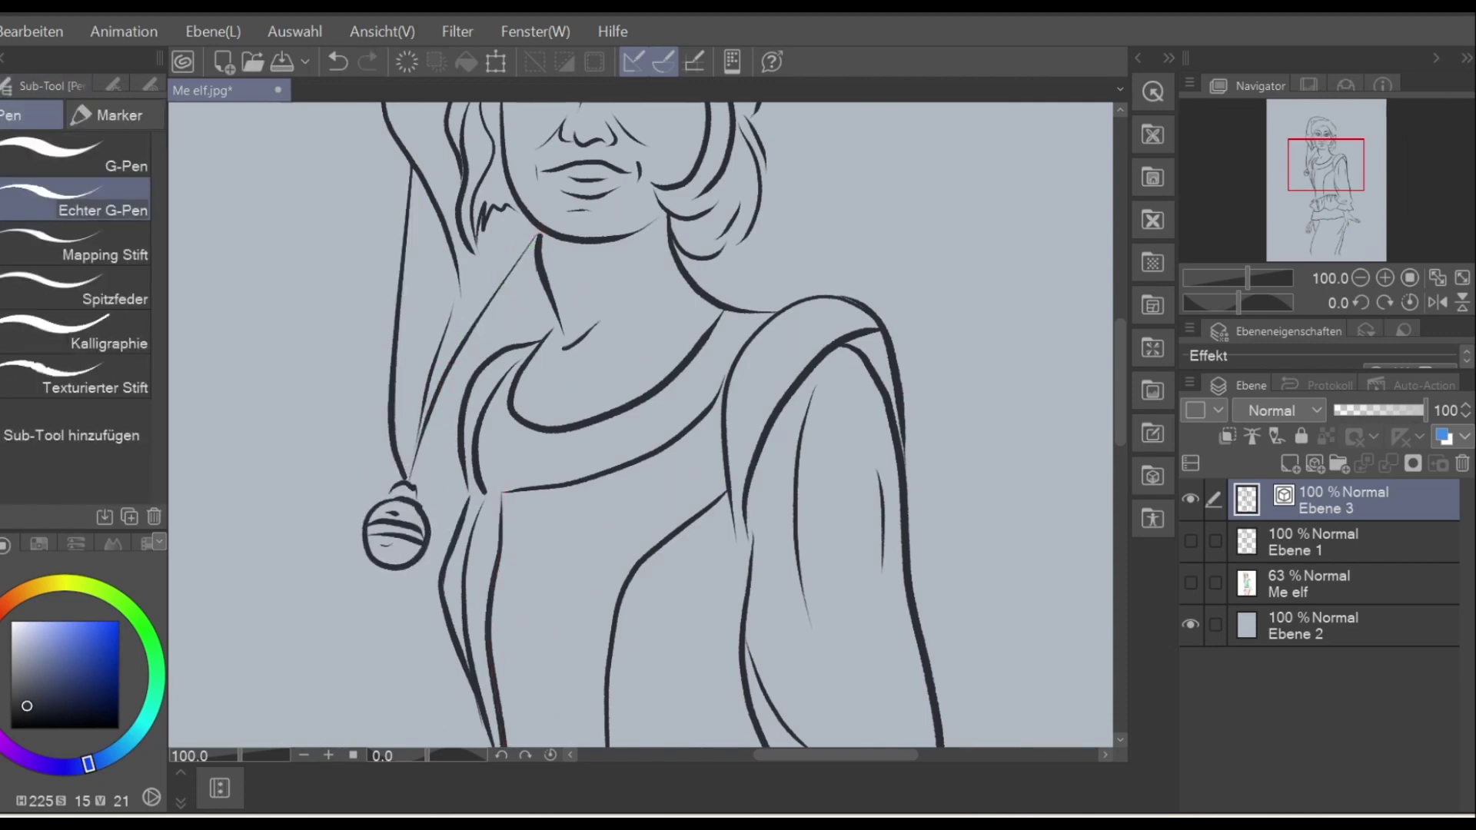
{"action": "key", "text": "y"}
{"action": "left_click_drag", "start_coordinate": [458, 504], "coordinate": [443, 573]}
{"action": "left_click_drag", "start_coordinate": [503, 373], "coordinate": [485, 422]}
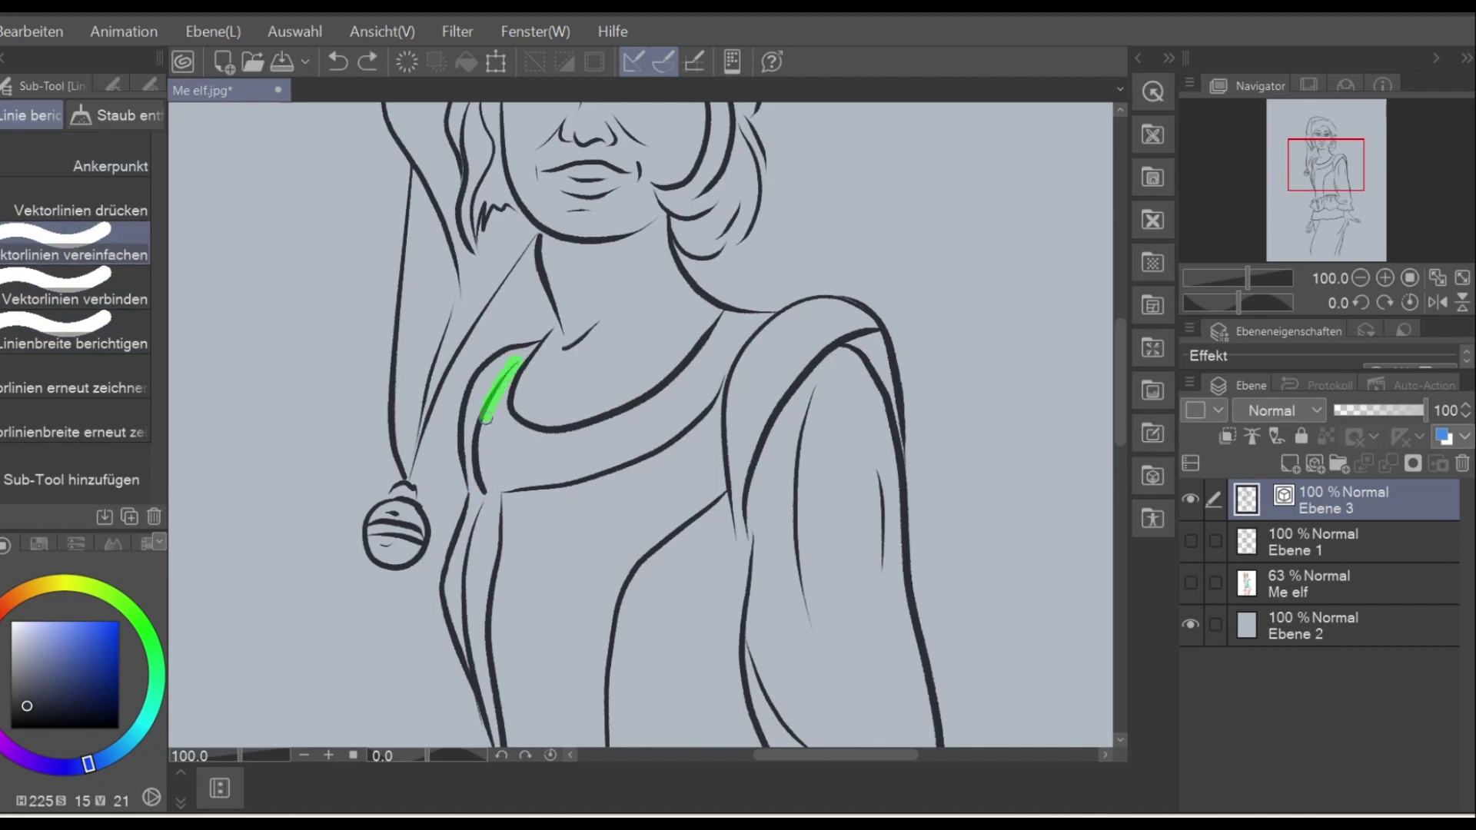
{"action": "key", "text": "y"}
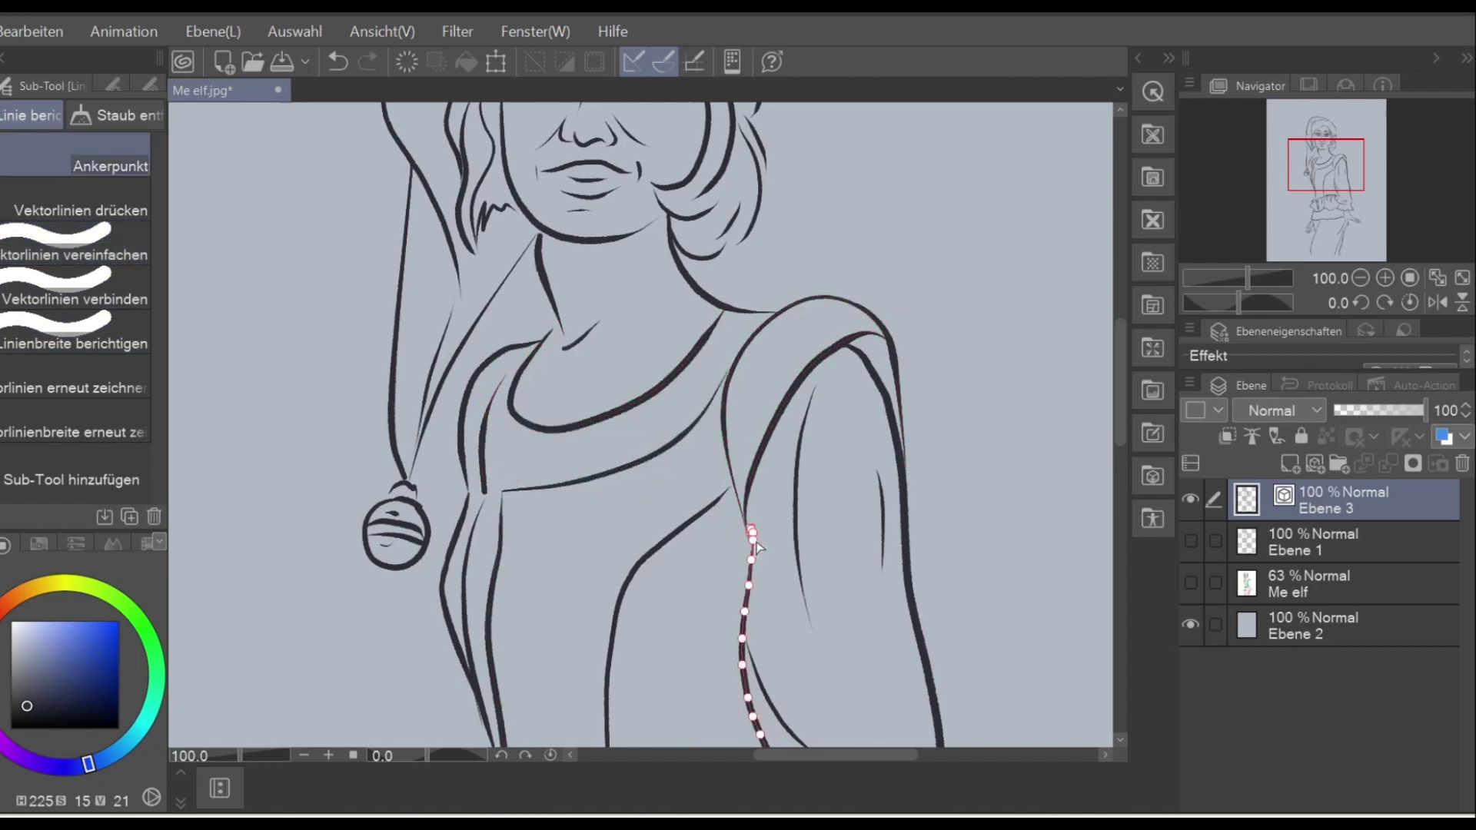
{"action": "scroll", "coordinate": [738, 487], "scroll_direction": "down", "scroll_amount": 2}
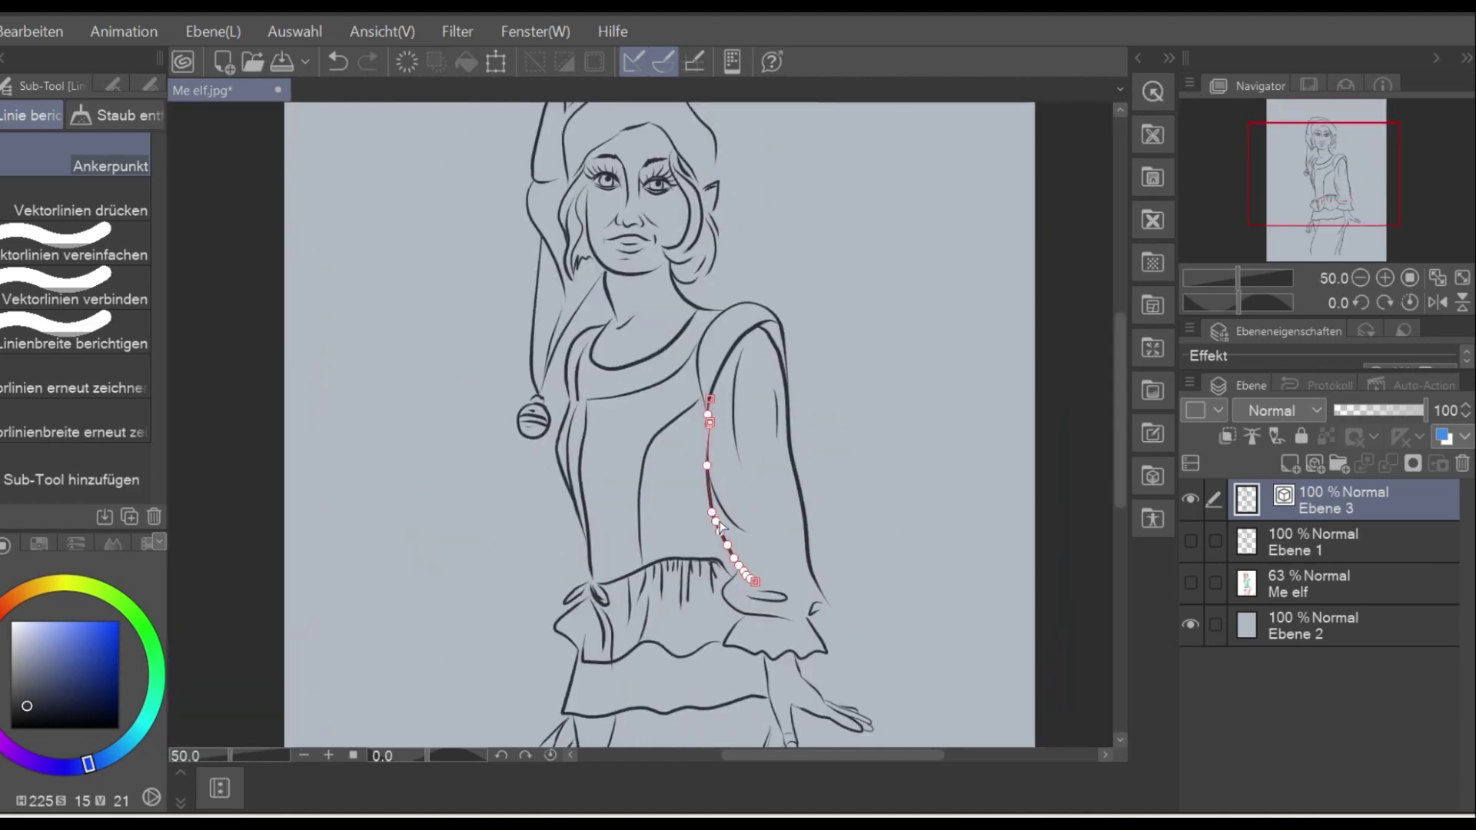
{"action": "scroll", "coordinate": [717, 462], "scroll_direction": "up", "scroll_amount": 2}
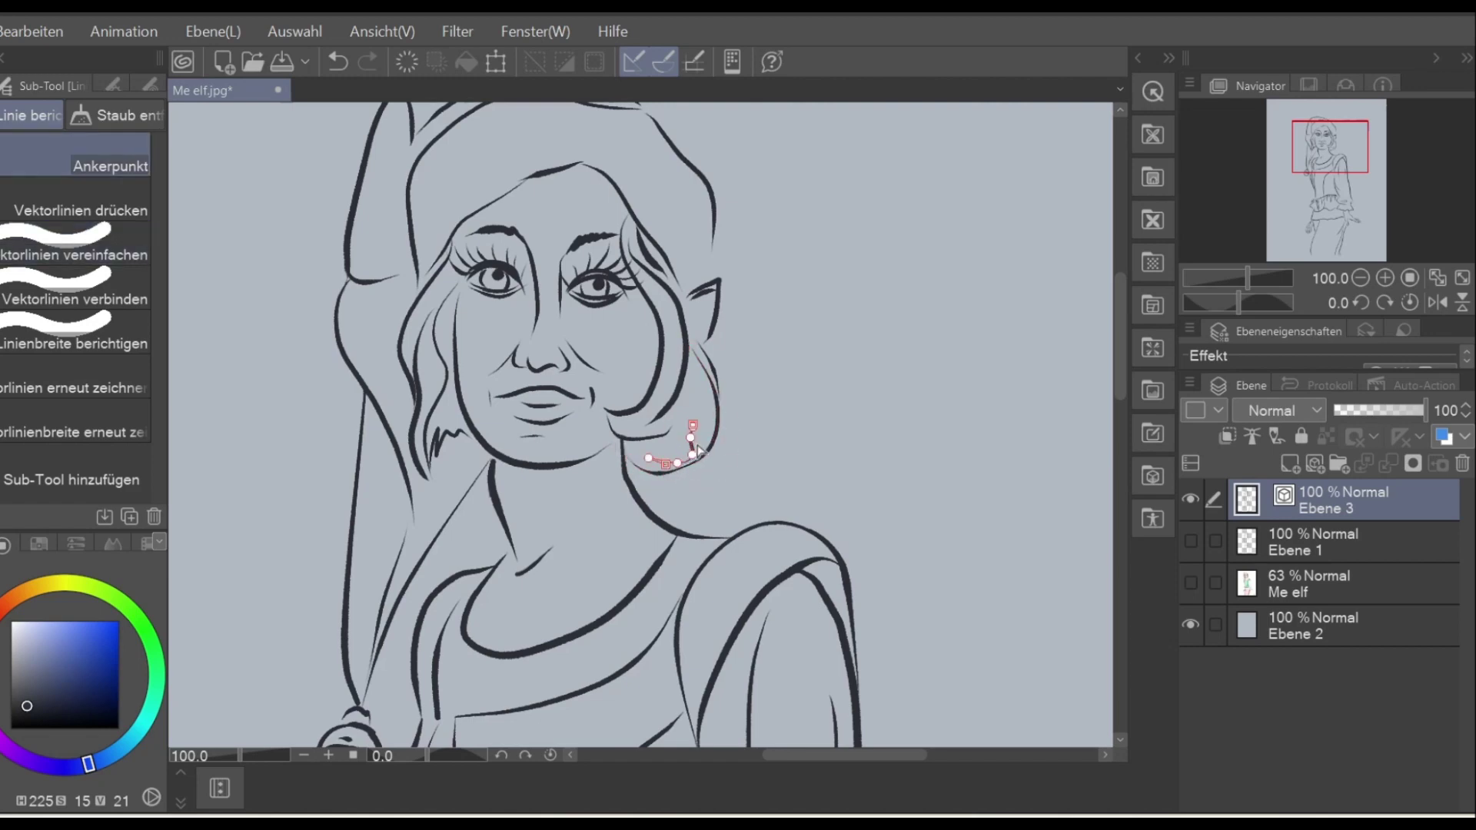
Open the coloured-pencil scan as a reference and paint peach skin onto the cheek
{"action": "key", "text": "e"}
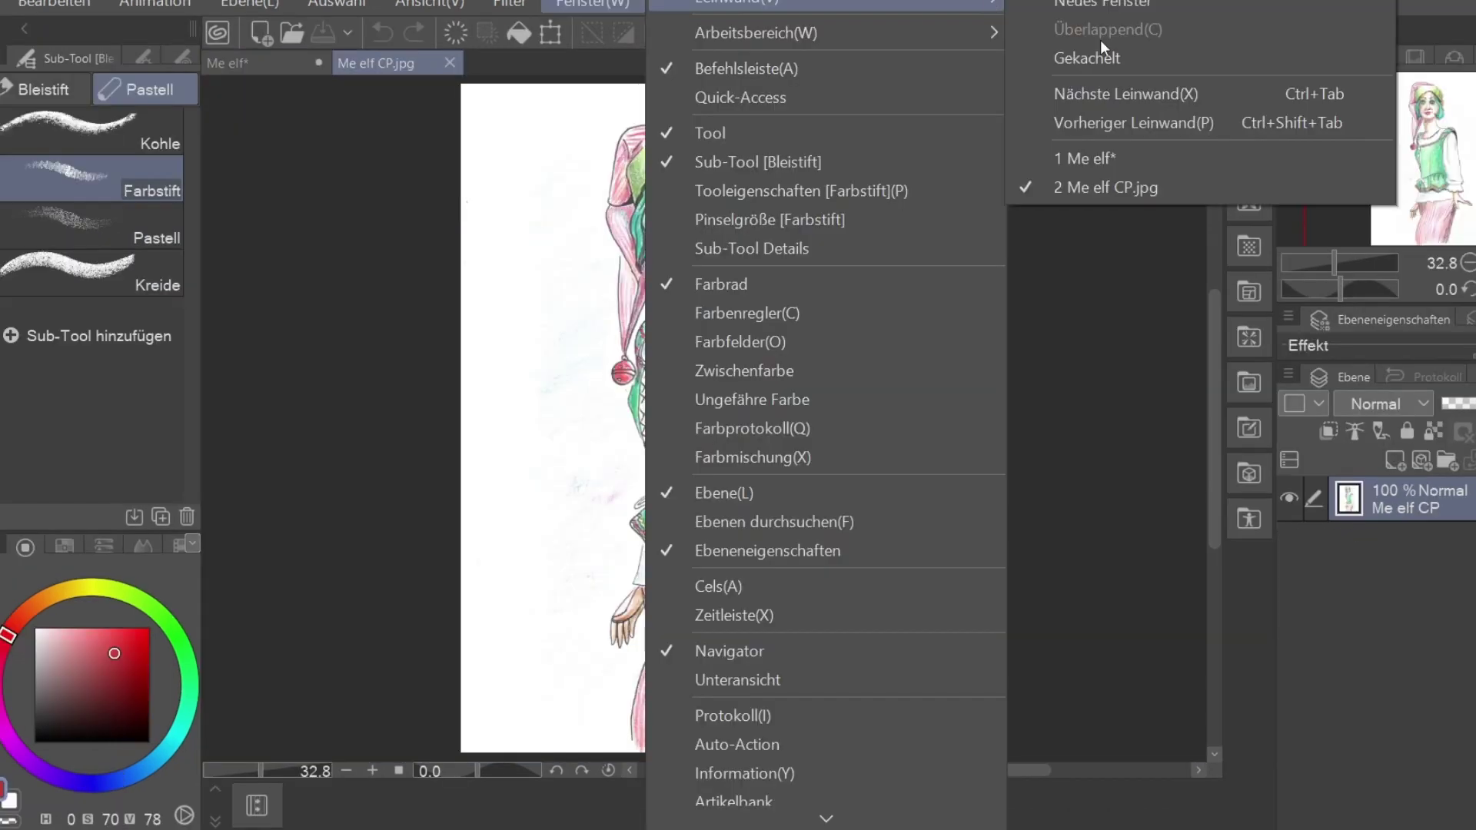
{"action": "left_click", "coordinate": [1100, 46]}
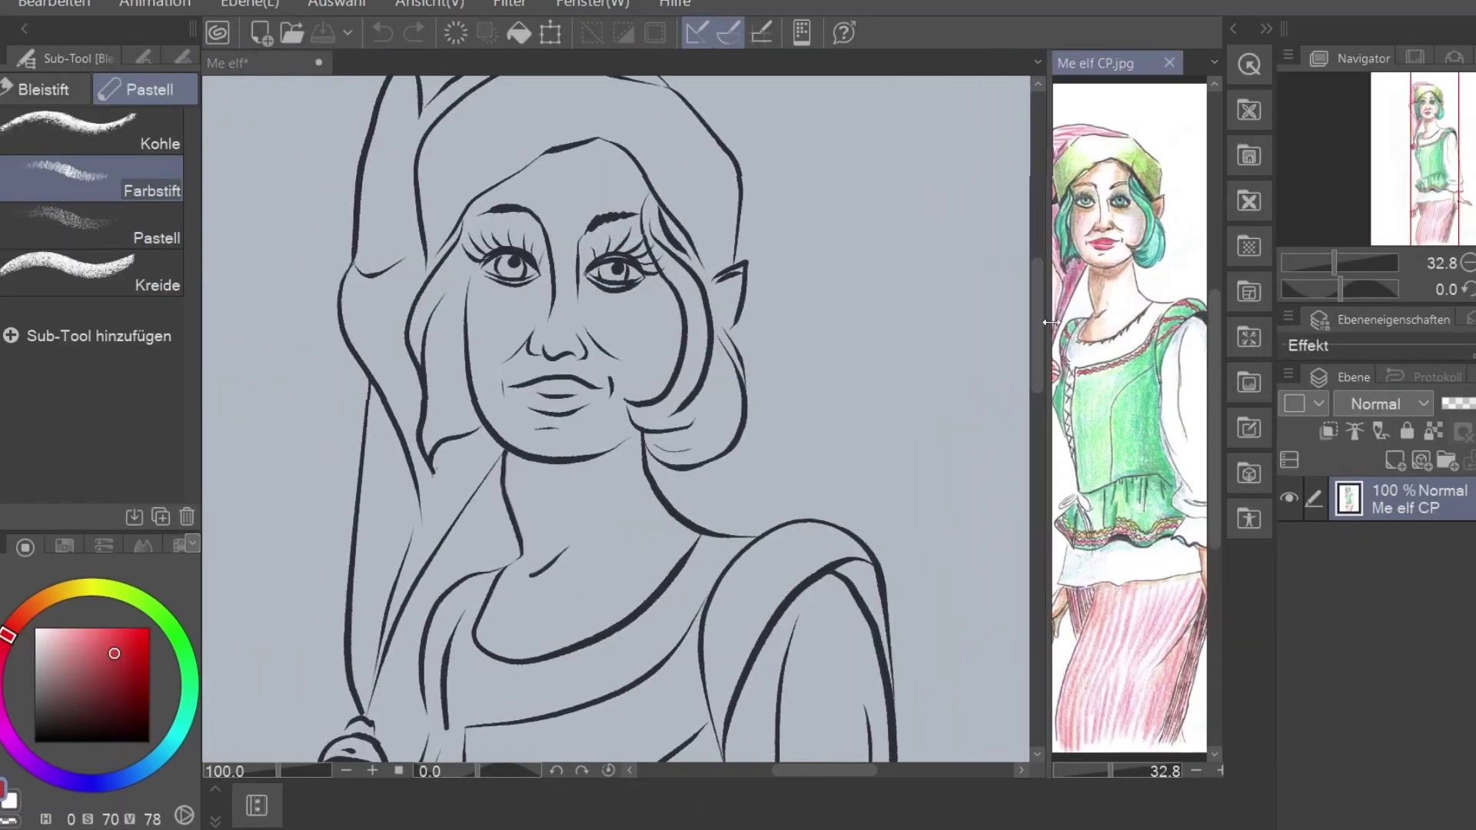
{"action": "left_click_drag", "start_coordinate": [492, 277], "coordinate": [496, 361]}
{"action": "key", "text": "ctrl+z"}
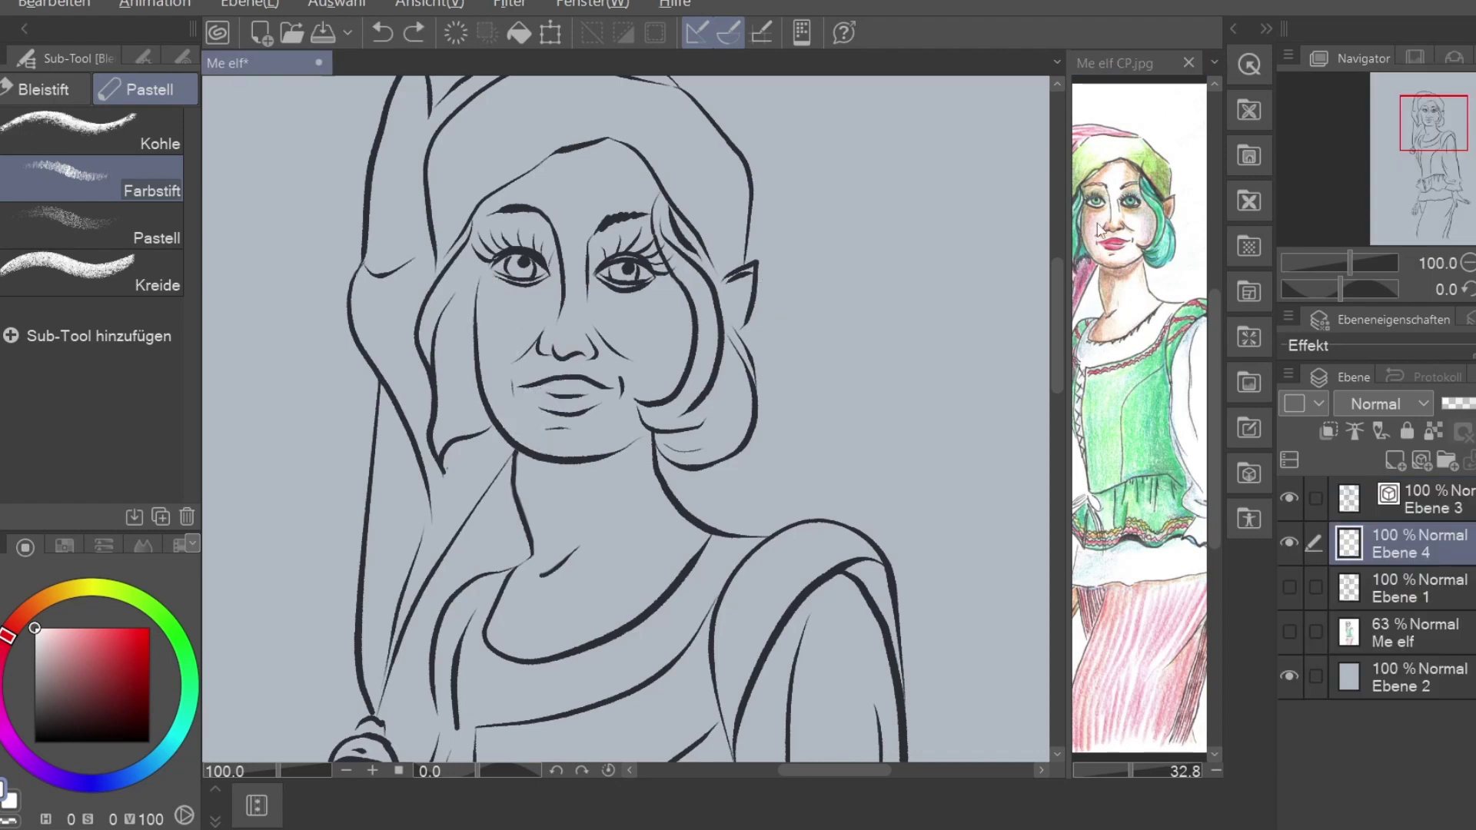
{"action": "left_click", "coordinate": [1100, 230], "text": "alt"}
{"action": "mouse_move", "coordinate": [488, 222]}
{"action": "left_mouse_down"}
{"action": "mouse_move", "coordinate": [491, 336]}
{"action": "mouse_move", "coordinate": [584, 162]}
{"action": "mouse_move", "coordinate": [615, 346]}
{"action": "mouse_move", "coordinate": [493, 234]}
{"action": "mouse_move", "coordinate": [545, 567]}
{"action": "mouse_move", "coordinate": [630, 469]}
{"action": "mouse_move", "coordinate": [583, 579]}
{"action": "left_mouse_up"}
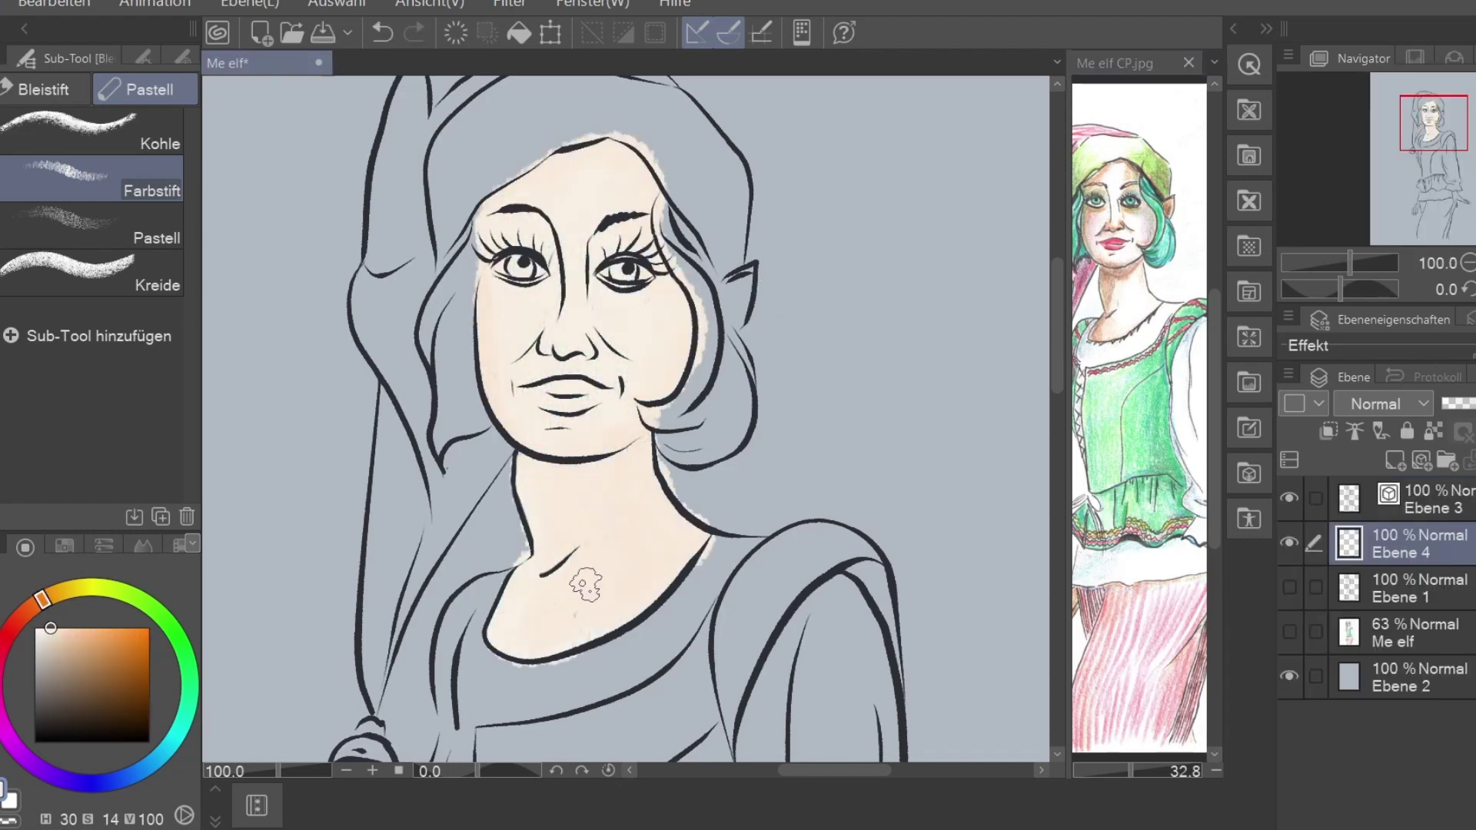
Shade the forehead, cheek, neck and chest dusty pink, then blend the neck and chest
{"action": "key", "text": "e"}
{"action": "key", "text": "F7"}
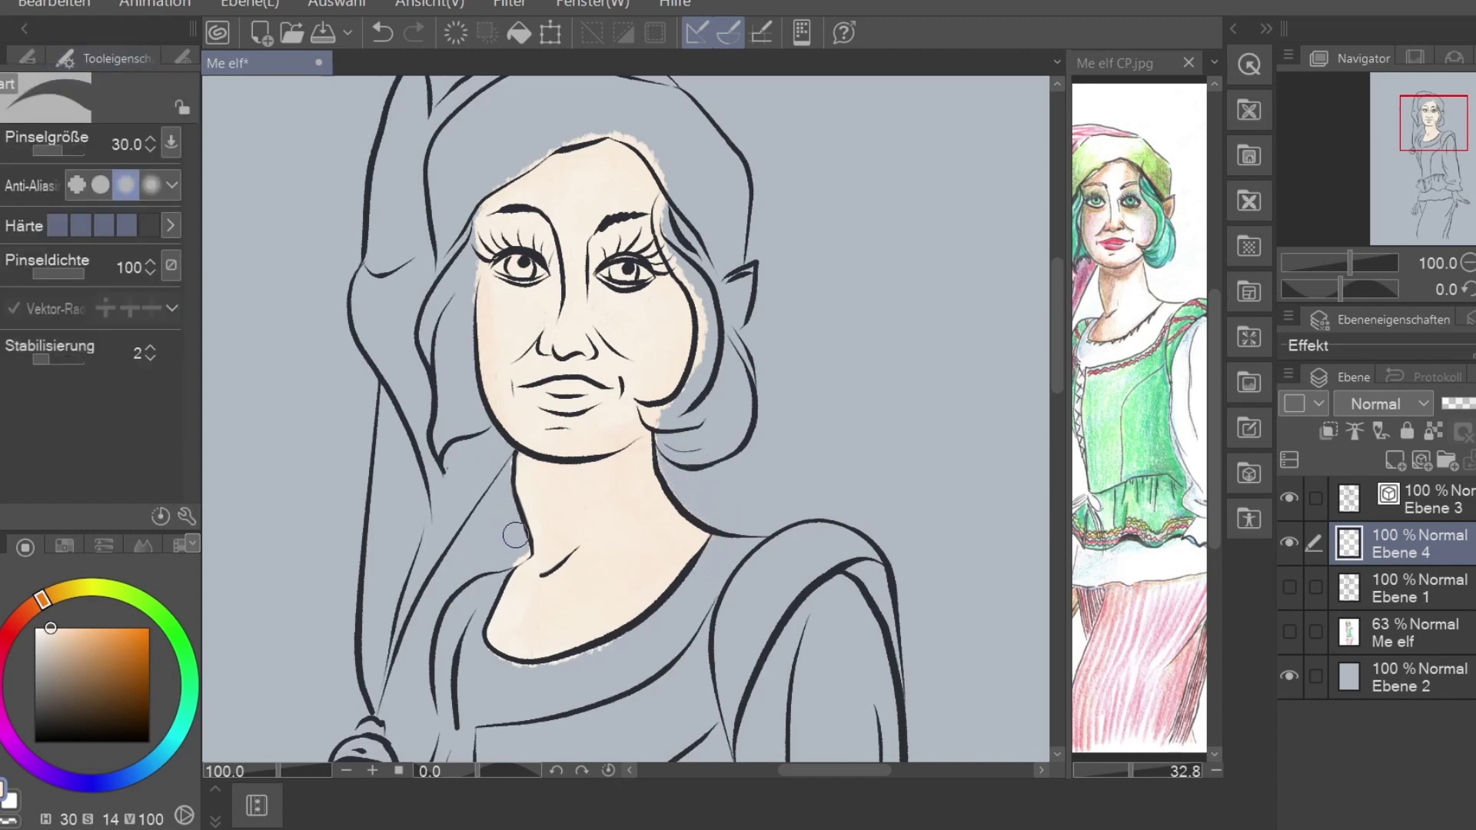
{"action": "key", "text": "p"}
{"action": "left_click", "coordinate": [1111, 222], "text": "alt"}
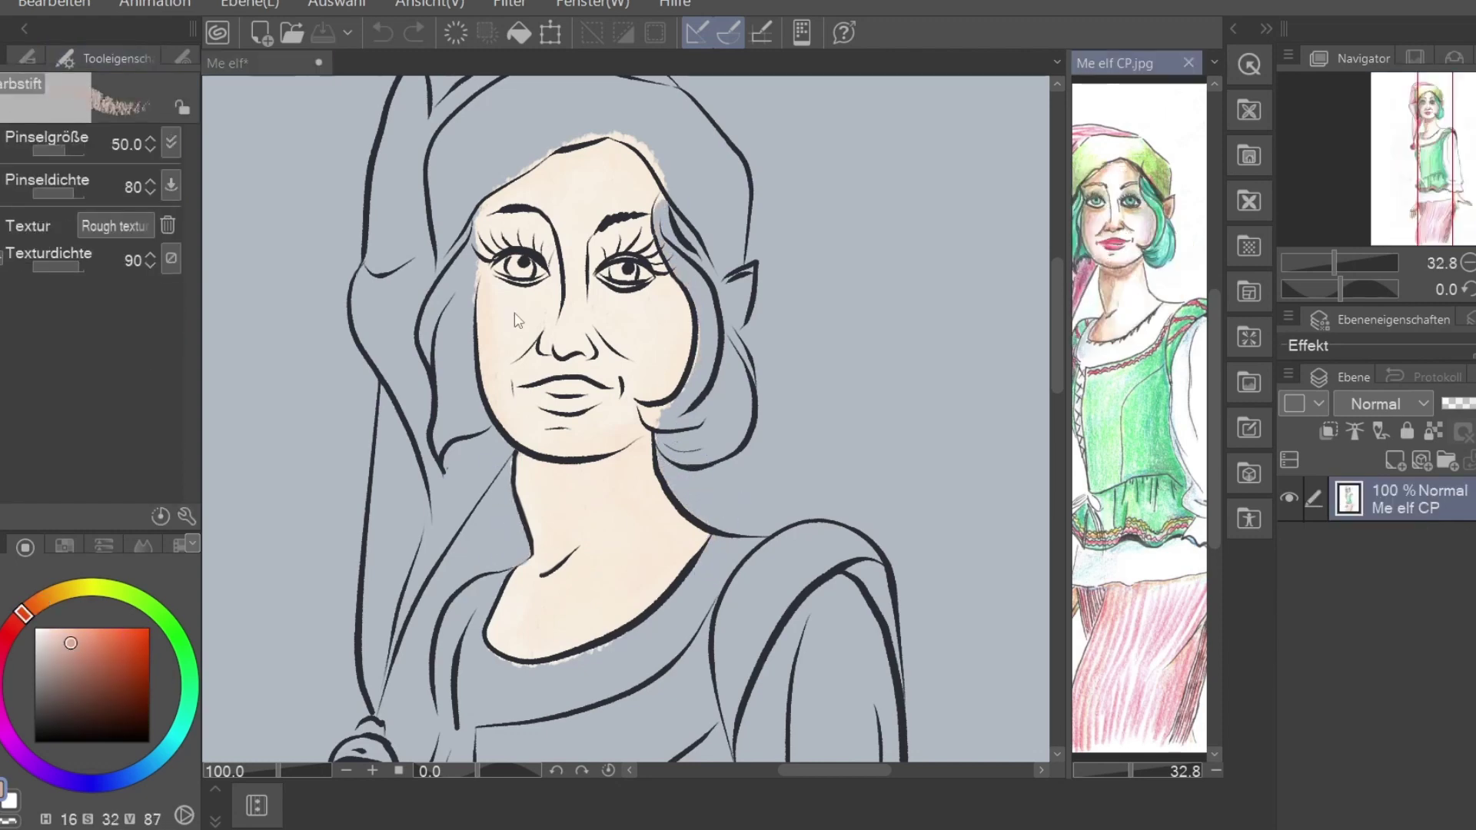
{"action": "left_click_drag", "start_coordinate": [488, 206], "coordinate": [591, 129]}
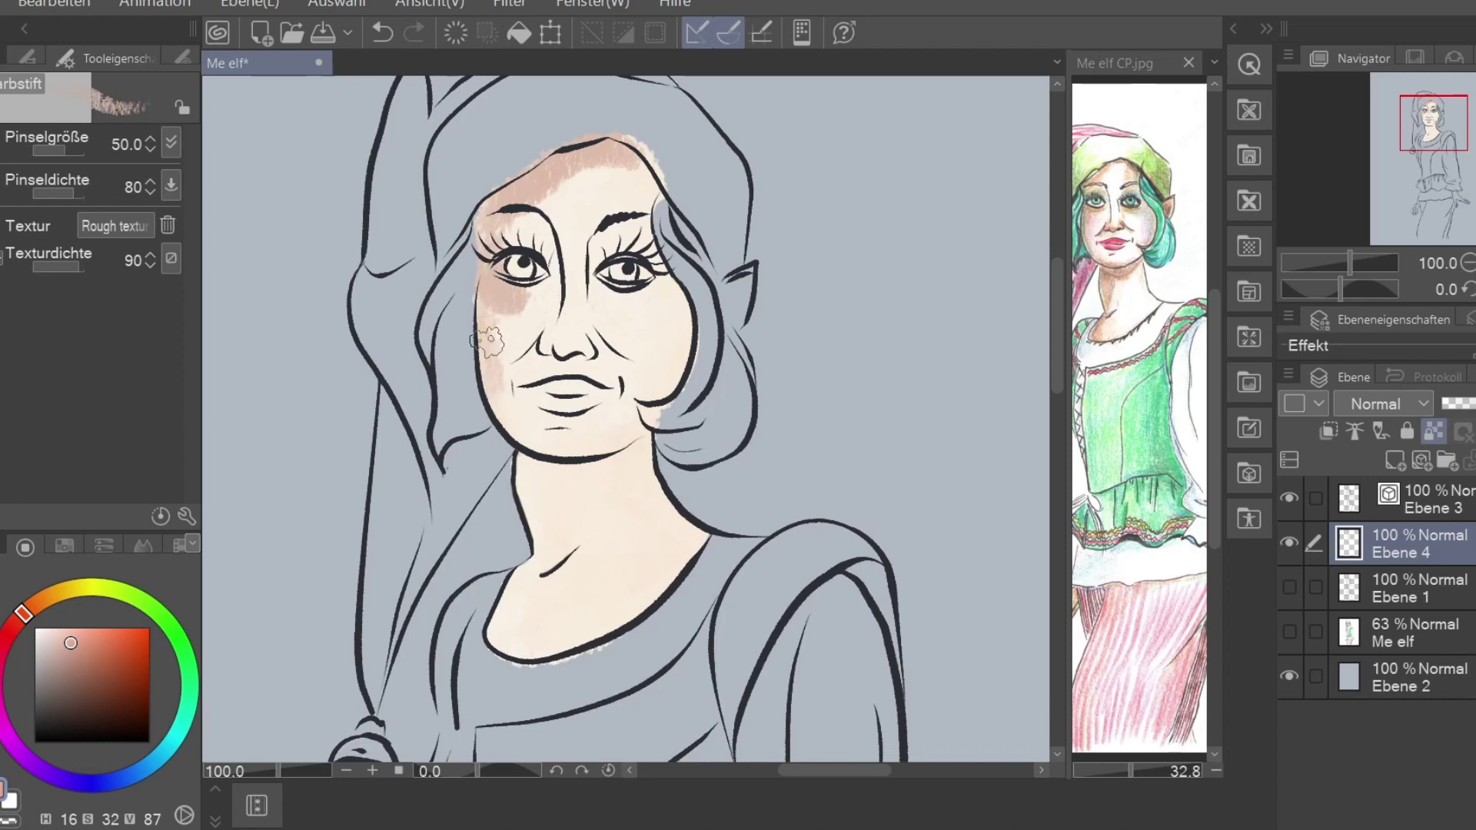
{"action": "mouse_move", "coordinate": [489, 340]}
{"action": "left_mouse_down"}
{"action": "mouse_move", "coordinate": [529, 462]}
{"action": "mouse_move", "coordinate": [633, 450]}
{"action": "mouse_move", "coordinate": [535, 472]}
{"action": "mouse_move", "coordinate": [642, 447]}
{"action": "mouse_move", "coordinate": [505, 502]}
{"action": "mouse_move", "coordinate": [570, 654]}
{"action": "left_mouse_up"}
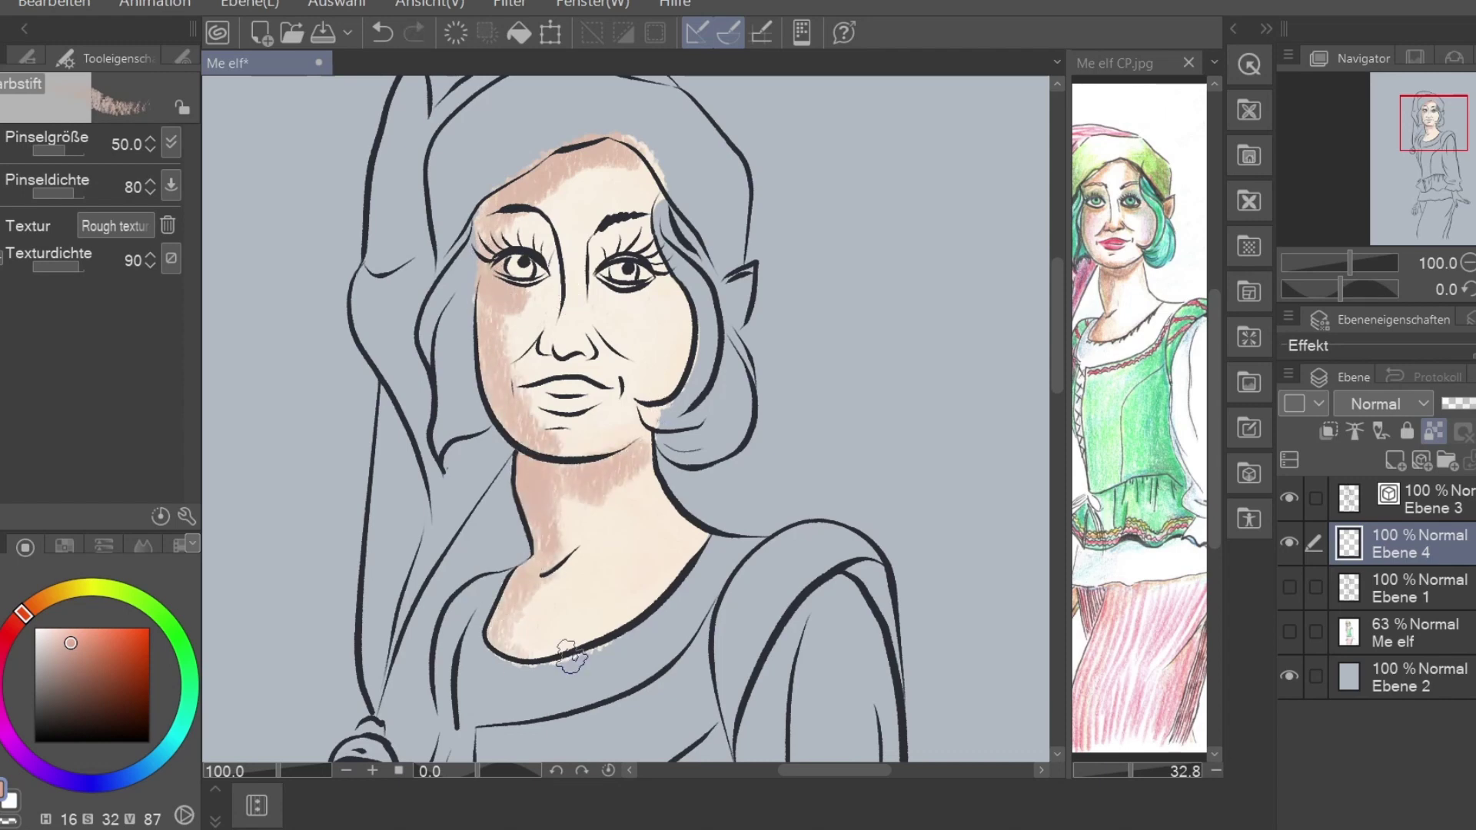
{"action": "key", "text": "j"}
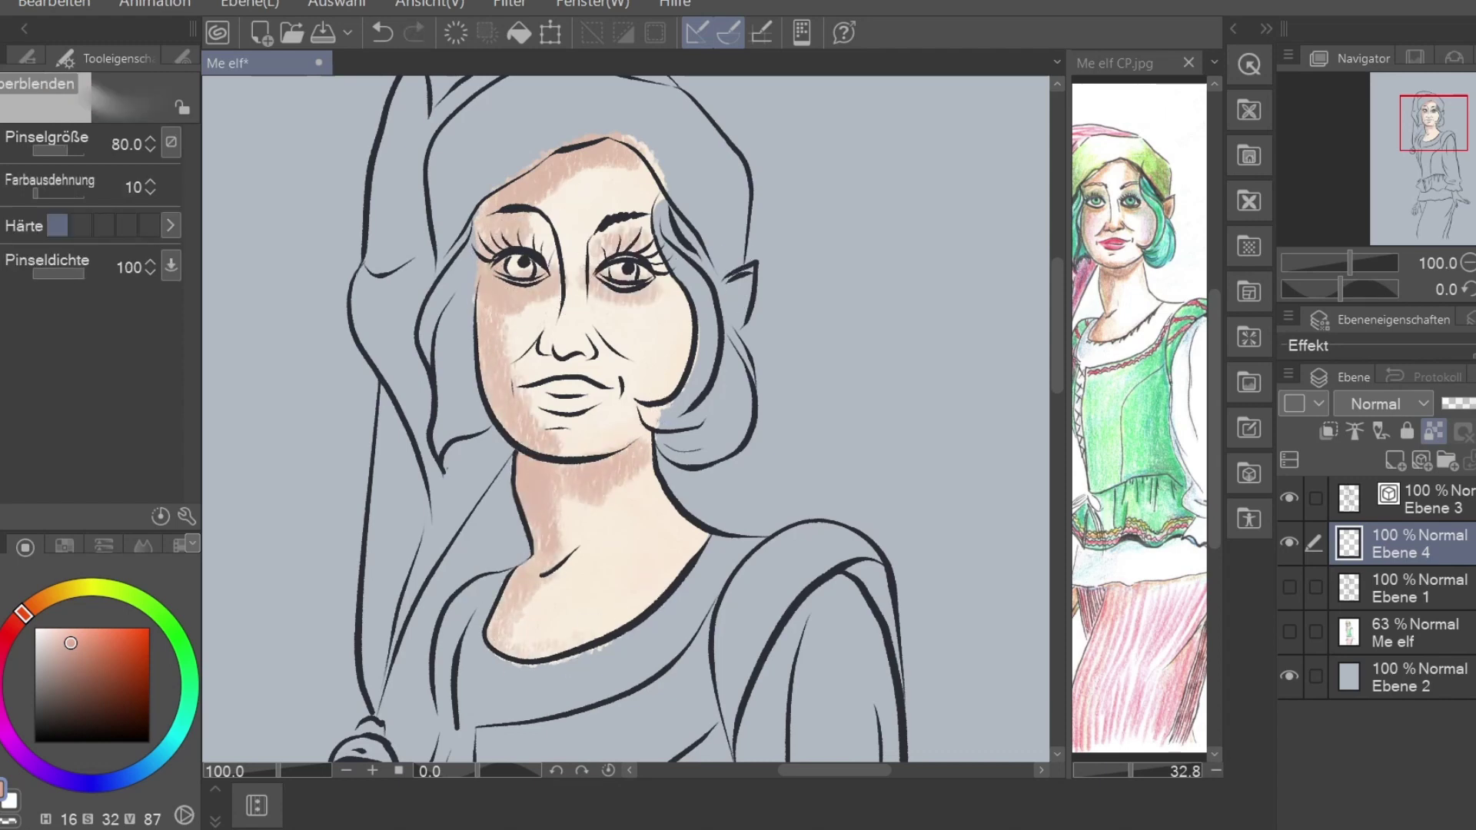
{"action": "left_click_drag", "start_coordinate": [637, 452], "coordinate": [530, 623]}
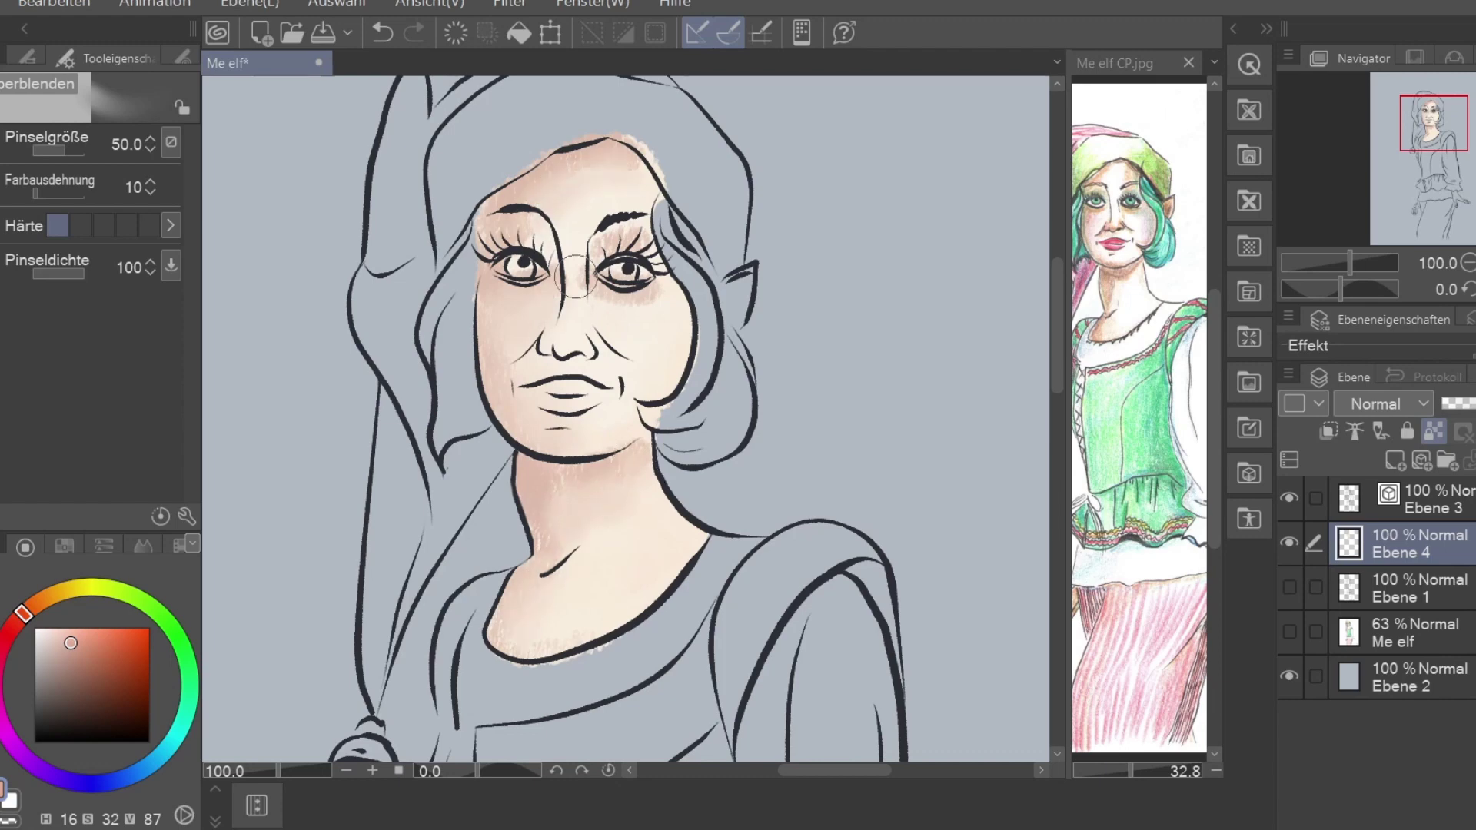
Tint the ear skin-coloured and shade near the neckline with a darker skin tone
{"action": "key", "text": "p"}
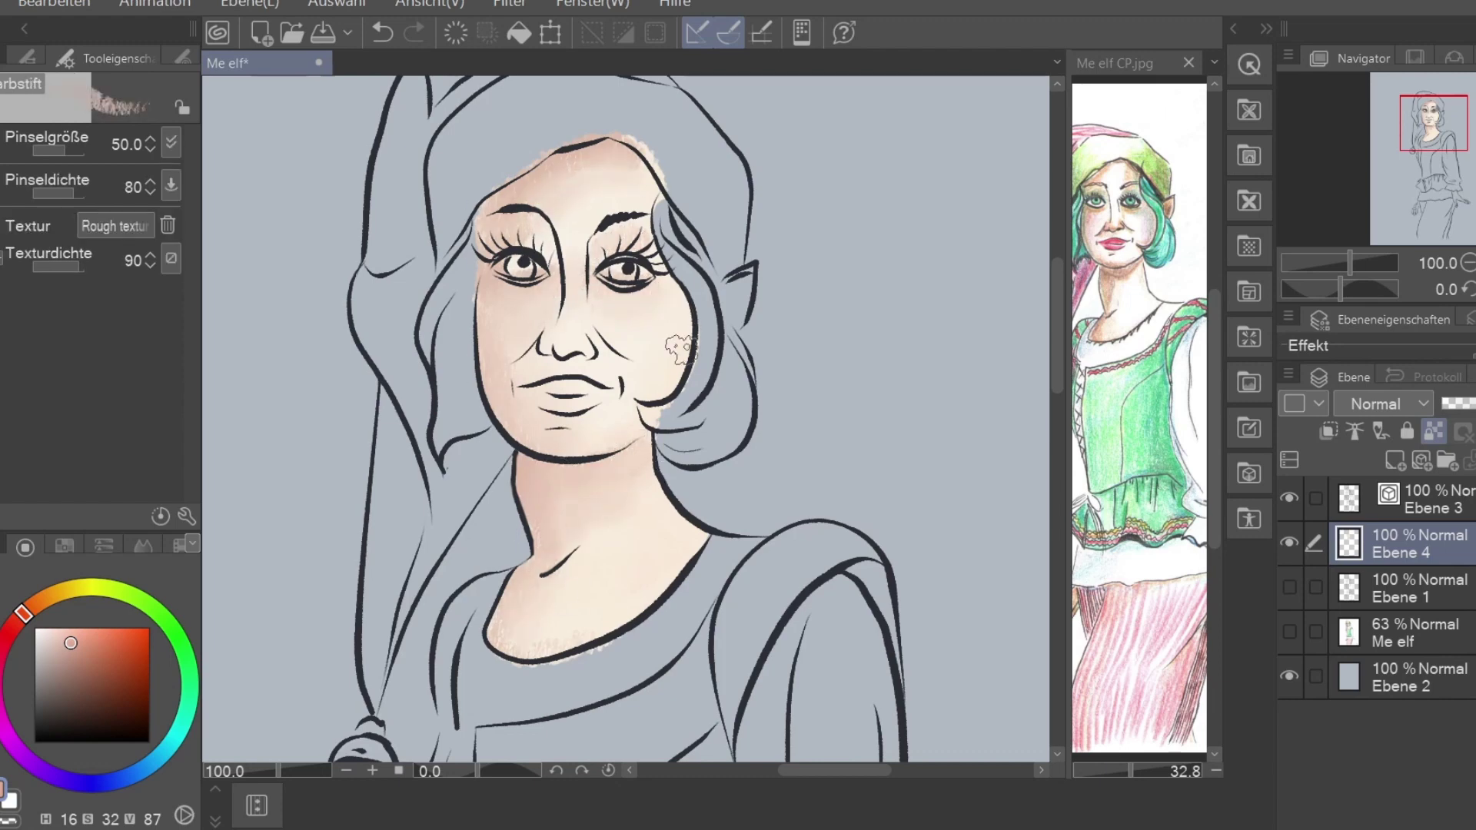
{"action": "left_click_drag", "start_coordinate": [758, 297], "coordinate": [749, 266]}
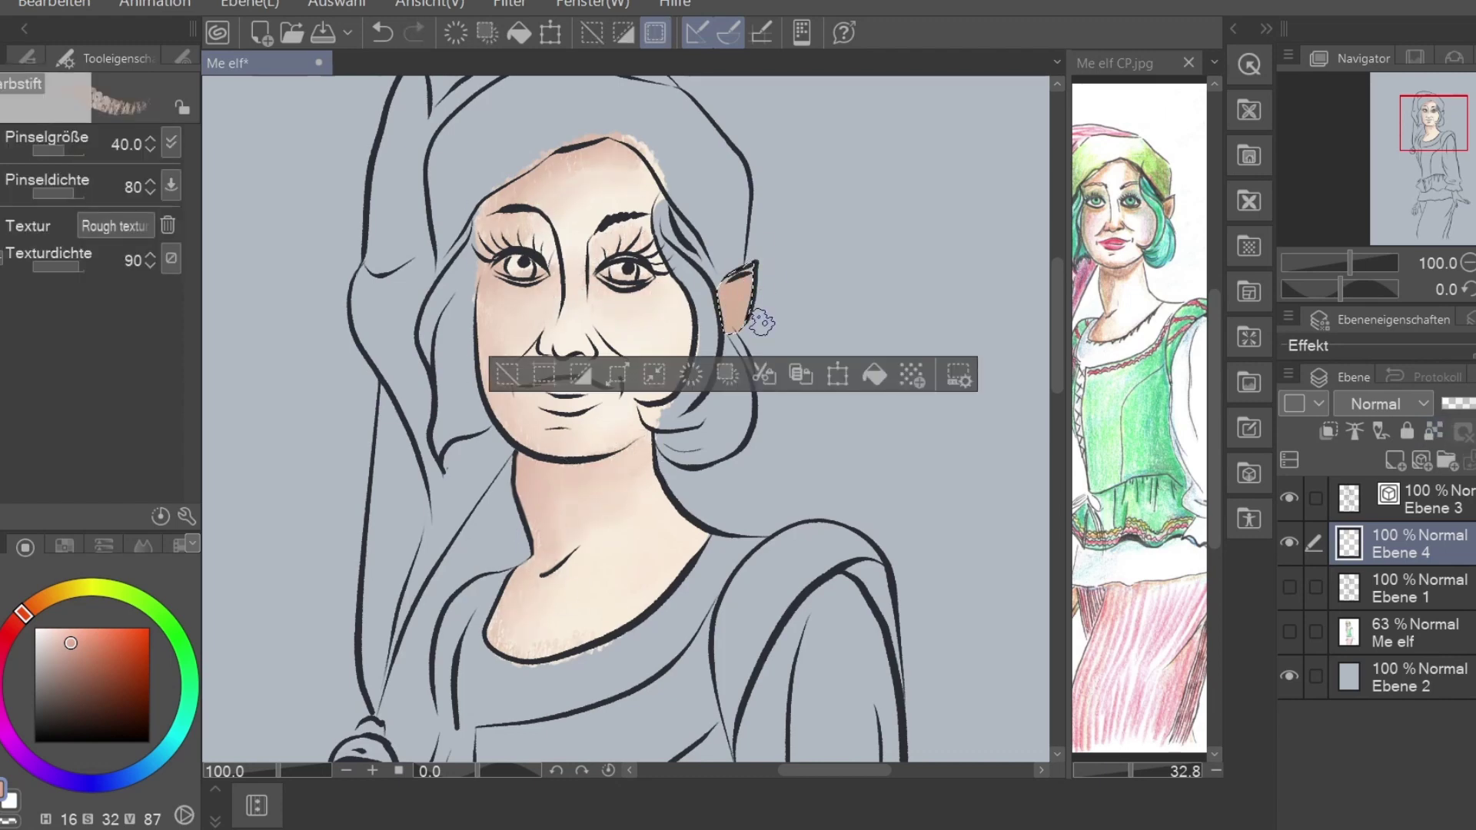
{"action": "left_click", "coordinate": [726, 369]}
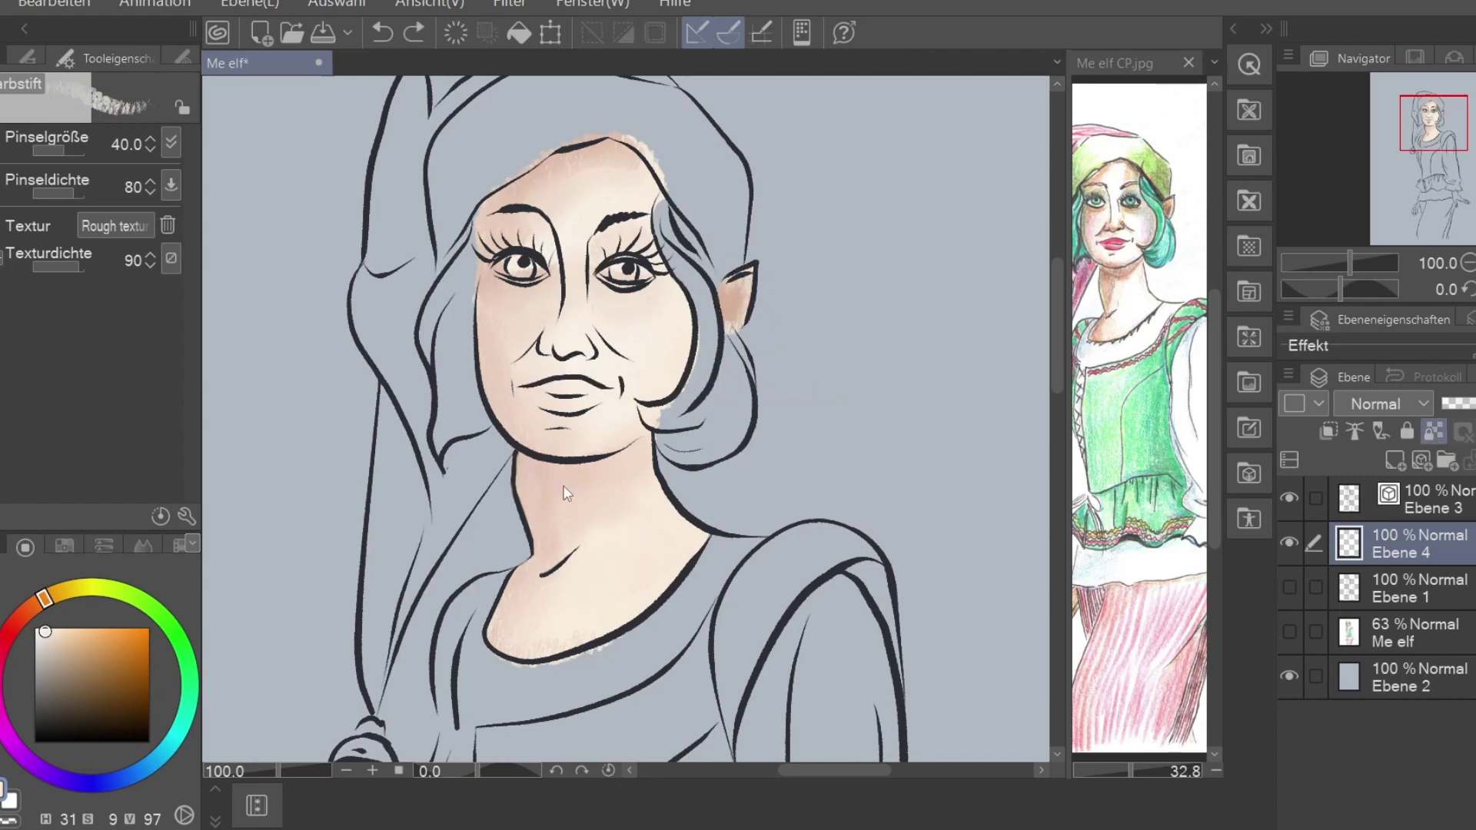
{"action": "left_click", "coordinate": [529, 479], "text": "alt"}
{"action": "left_click_drag", "start_coordinate": [523, 569], "coordinate": [540, 650]}
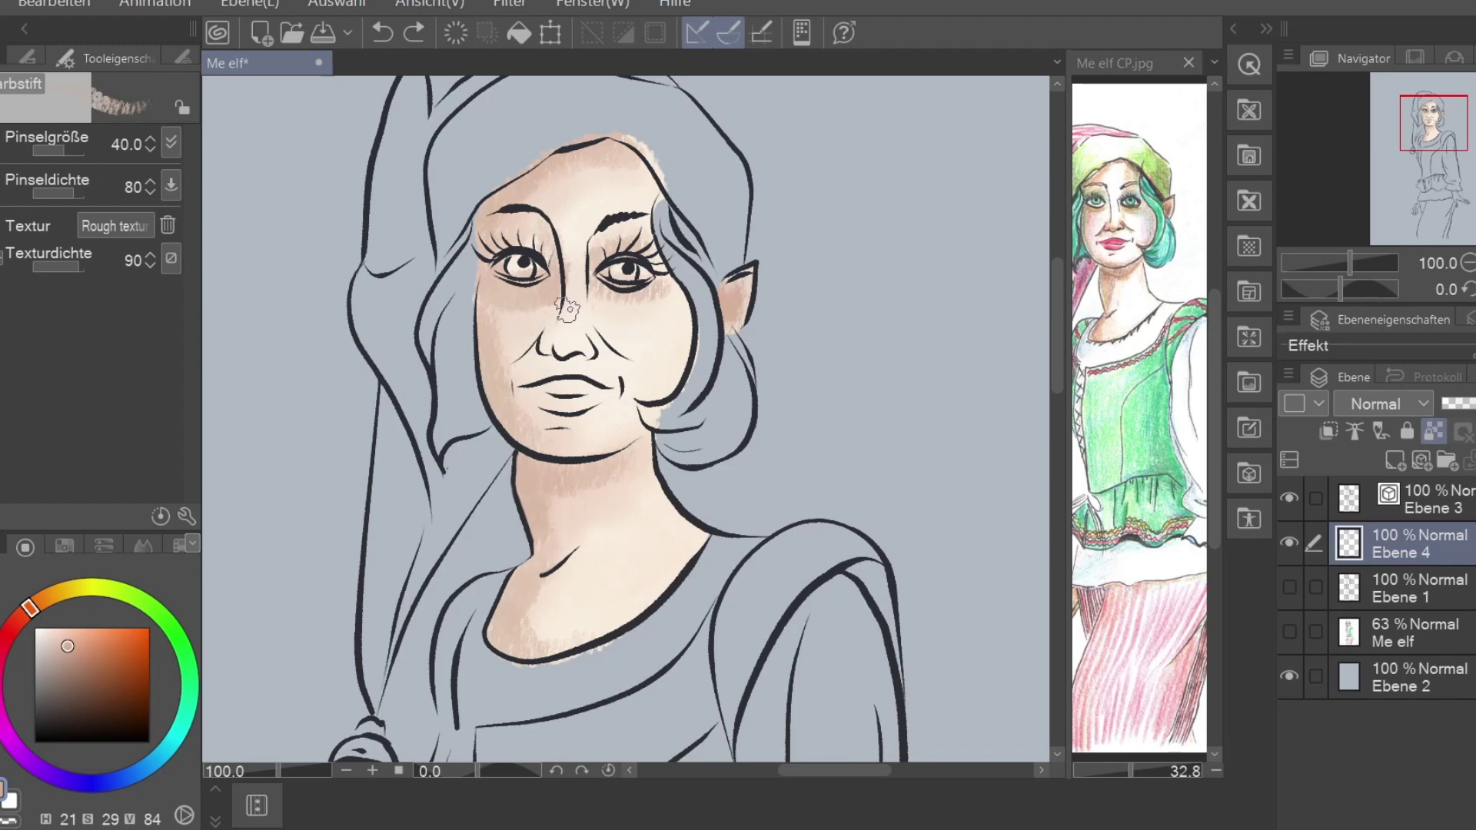
{"action": "left_click", "coordinate": [492, 323], "text": "alt"}
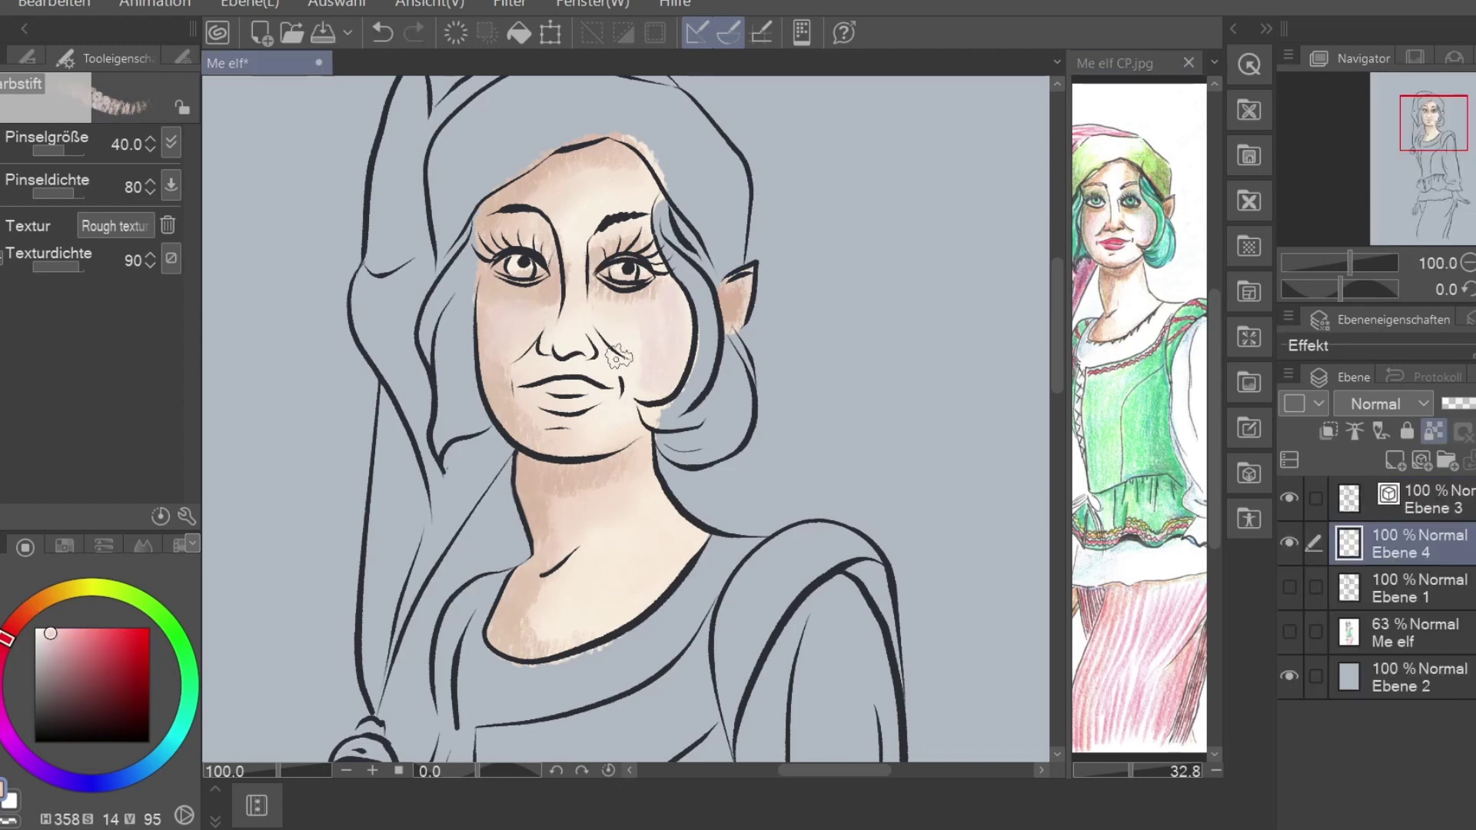
{"action": "left_click", "coordinate": [640, 178], "text": "alt"}
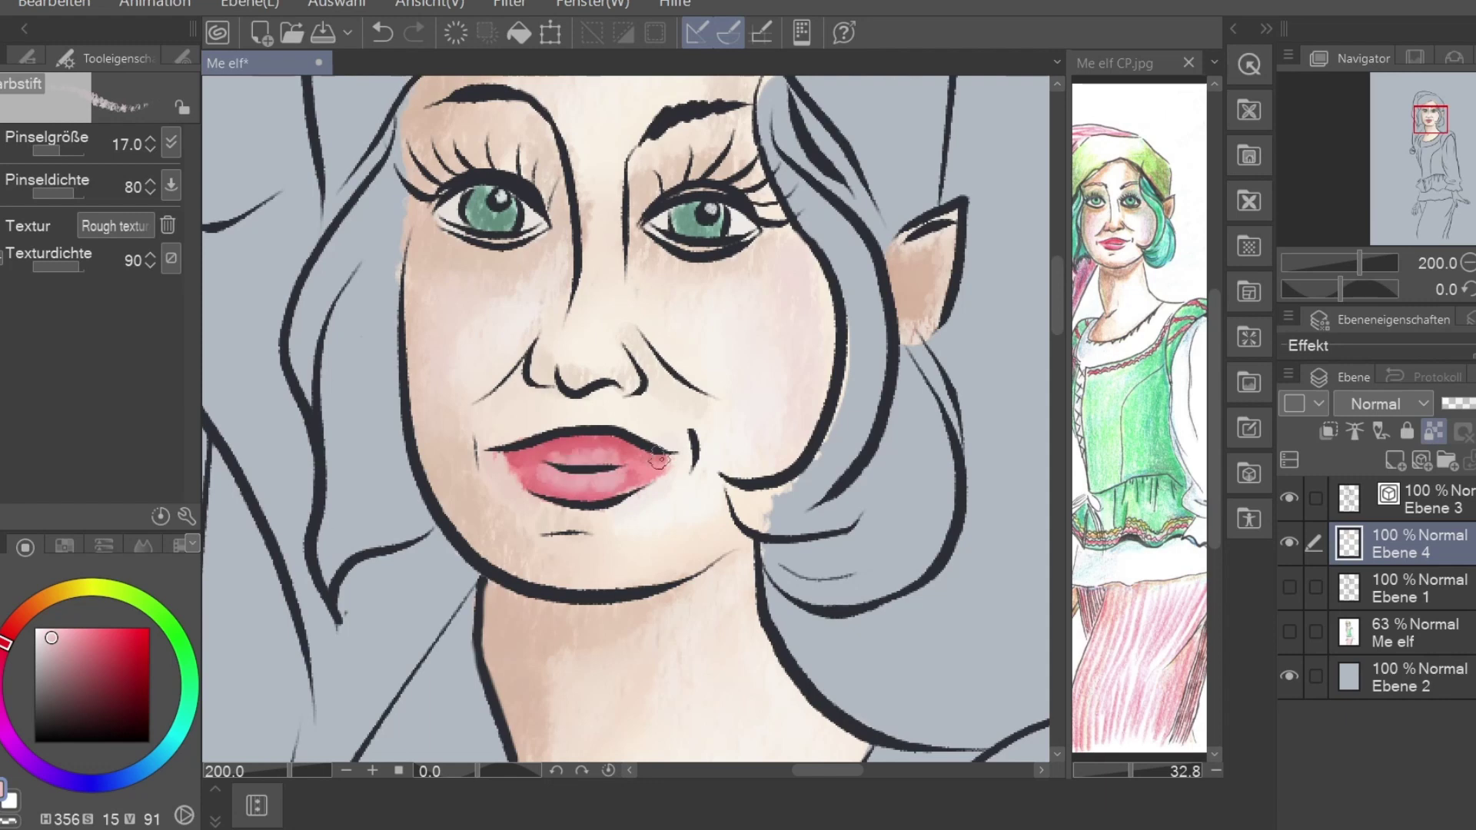
Save the drawing and eyedrop the cheek skin tone and the eye green
{"action": "scroll", "coordinate": [659, 459], "scroll_direction": "down", "scroll_amount": 2}
{"action": "key", "text": "ctrl+s"}
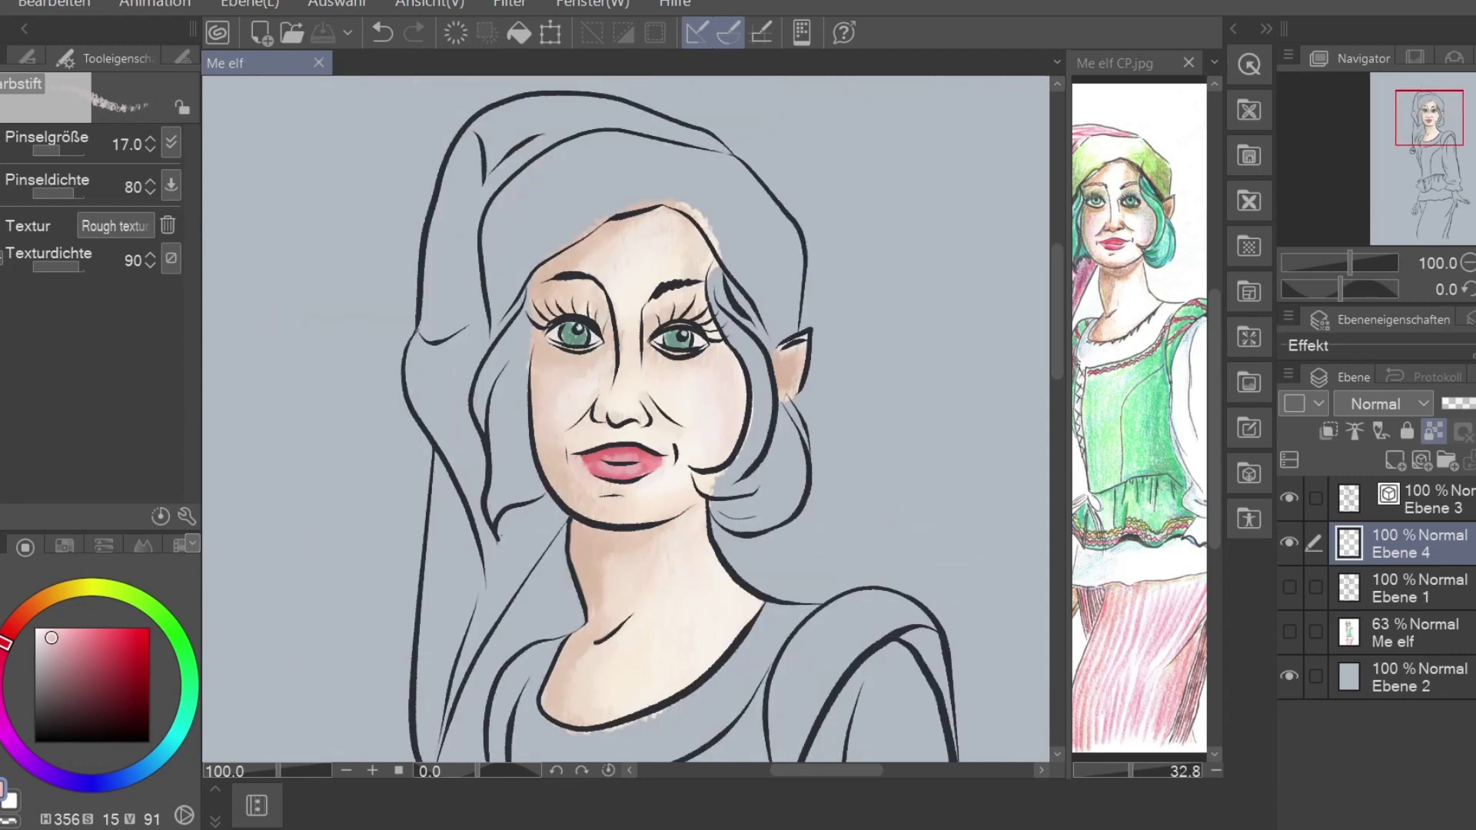
{"action": "left_click", "coordinate": [547, 443], "text": "alt"}
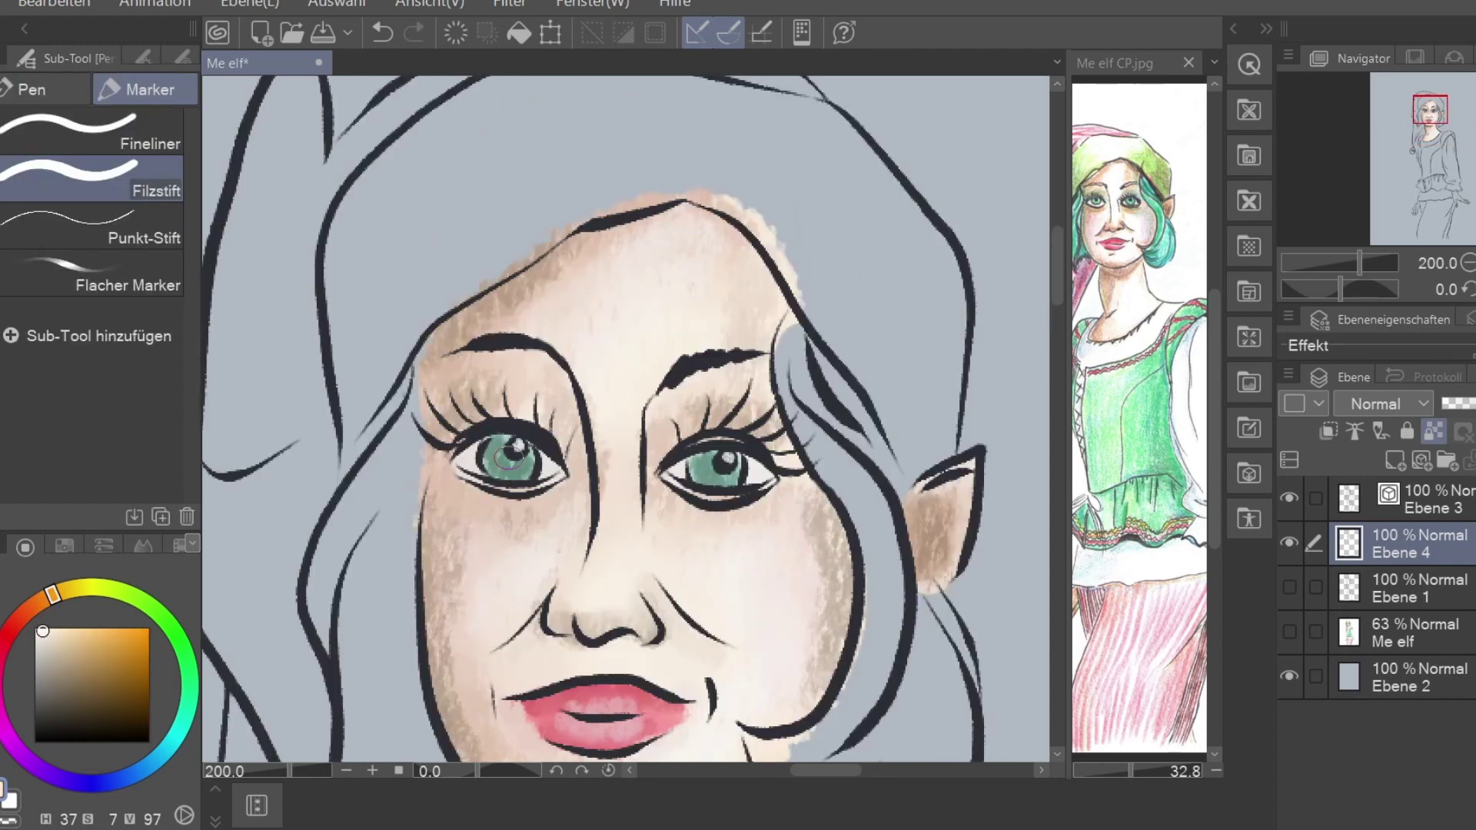
{"action": "left_click", "coordinate": [492, 449], "text": "alt"}
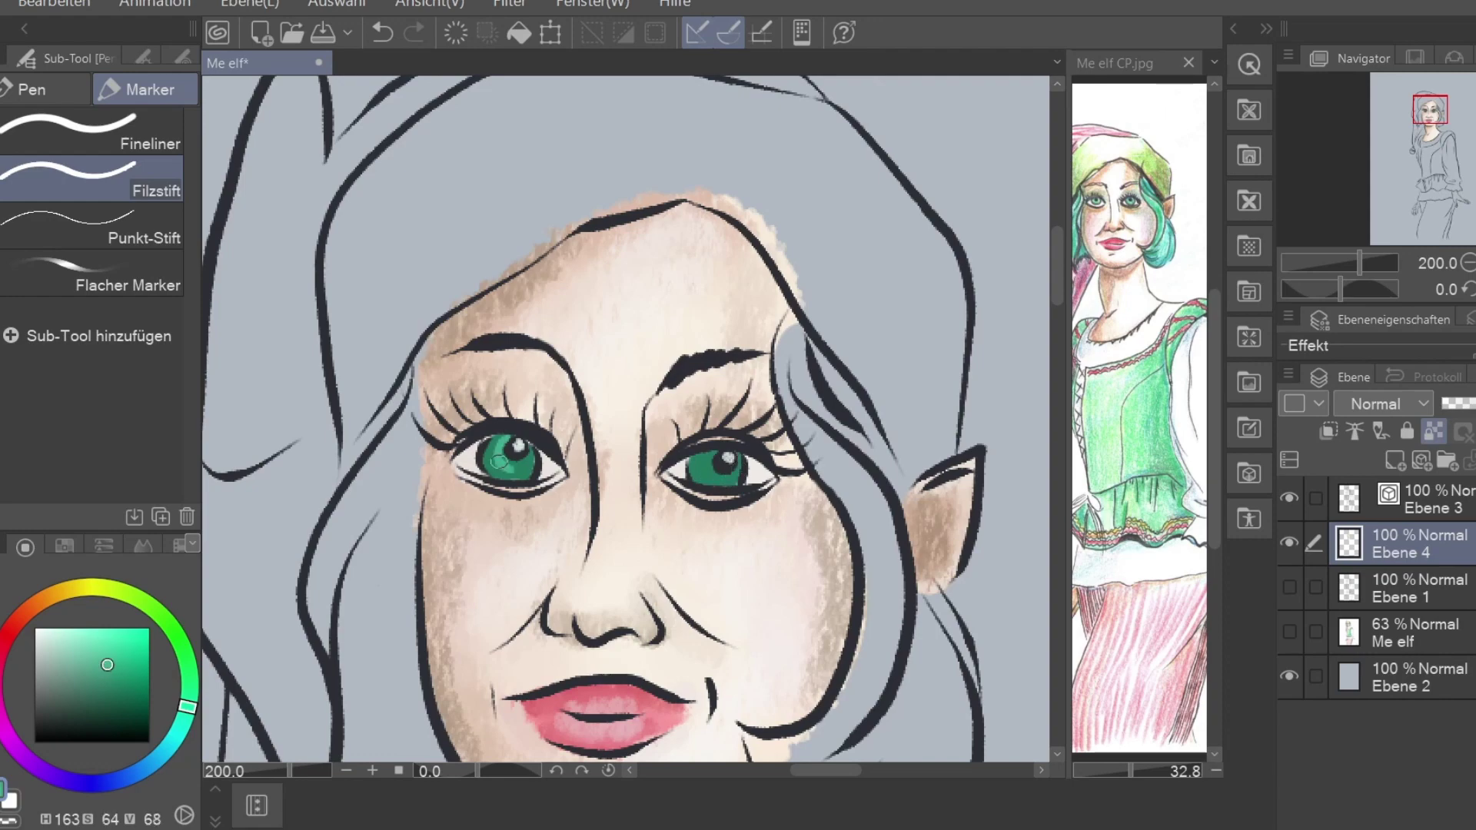
{"action": "scroll", "coordinate": [546, 408], "scroll_direction": "down", "scroll_amount": 2}
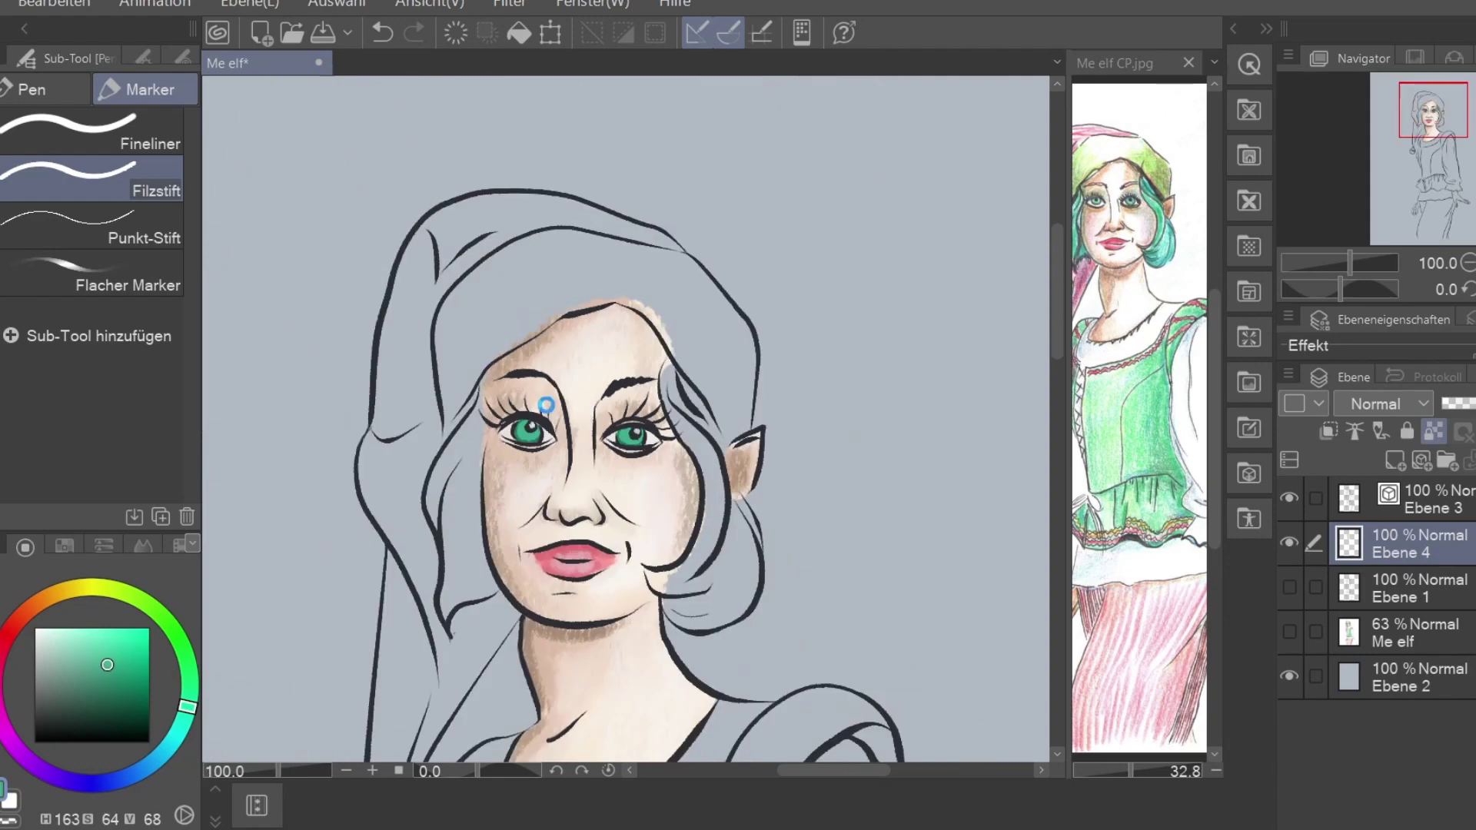
{"action": "scroll", "coordinate": [546, 405], "scroll_direction": "up", "scroll_amount": 1}
{"action": "key", "text": "g"}
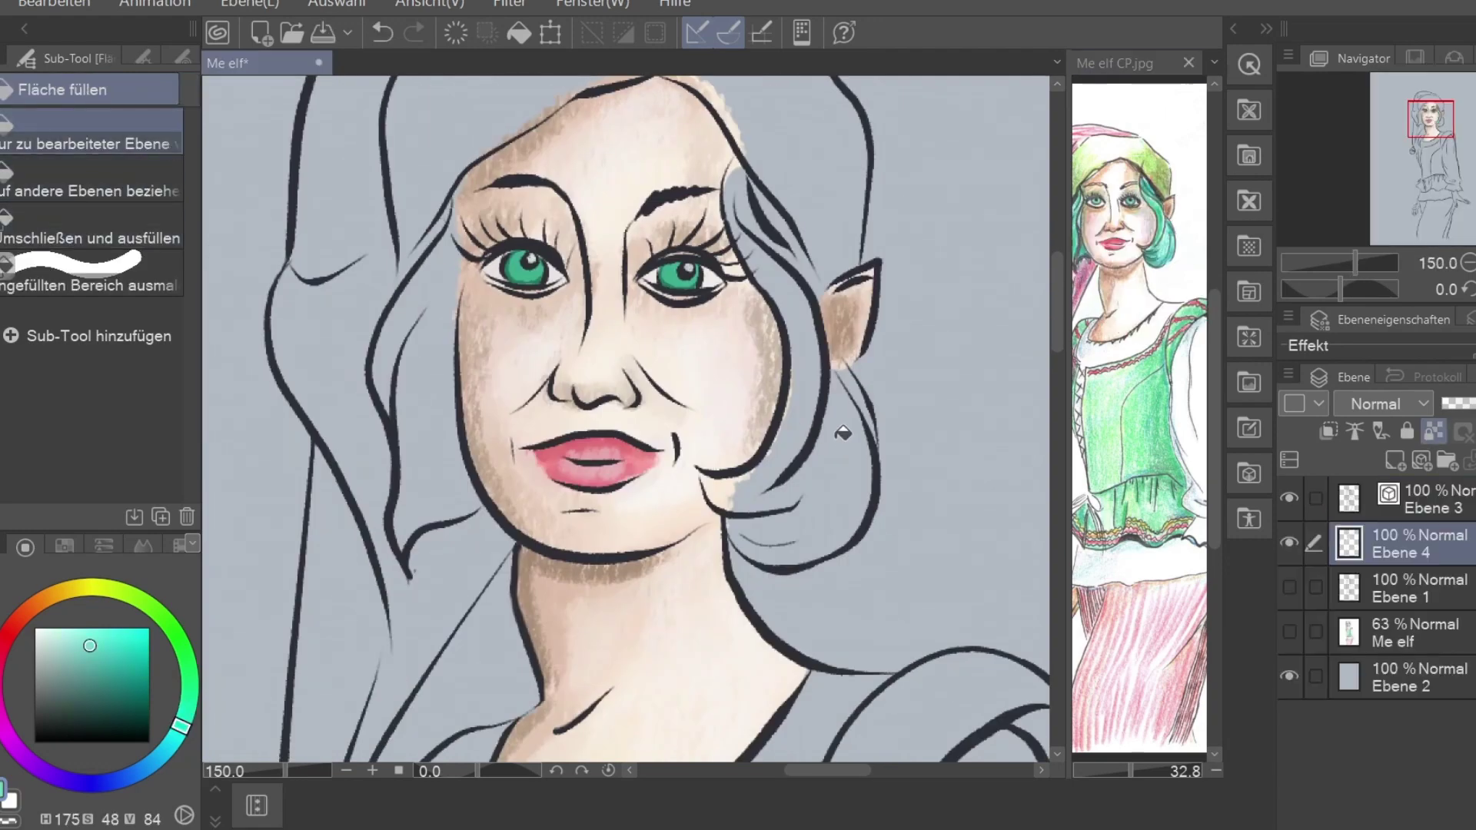
Fill the hair teal using the line-art layers as the fill reference
{"action": "left_click", "coordinate": [845, 468]}
{"action": "key", "text": "ctrl+z"}
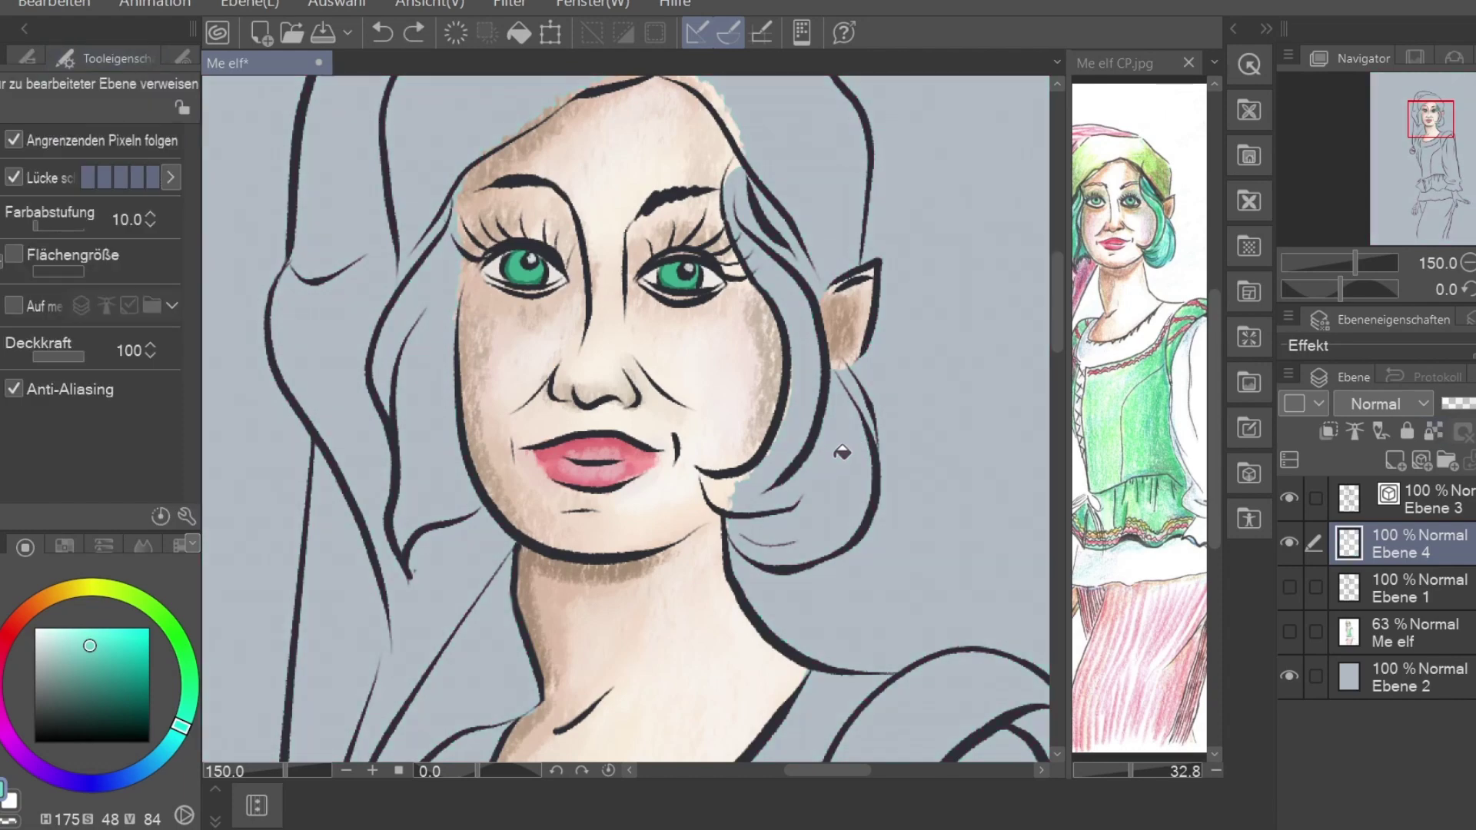
{"action": "left_click", "coordinate": [14, 305]}
{"action": "left_click", "coordinate": [803, 250]}
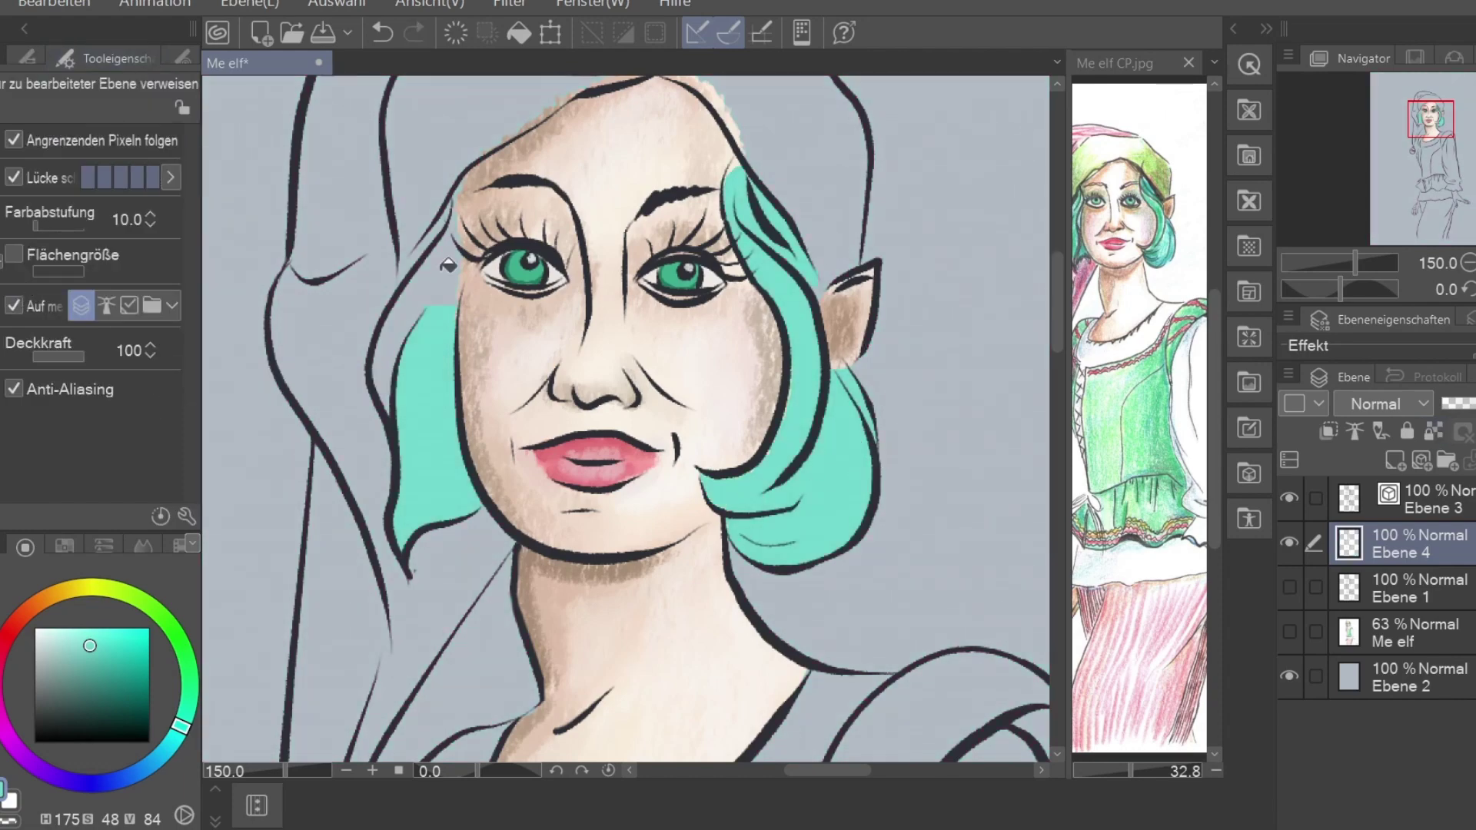
Fill the hat band pale yellow-green and the hood pale lavender
{"action": "left_click_drag", "start_coordinate": [447, 265], "coordinate": [416, 407]}
{"action": "left_click", "coordinate": [776, 260]}
{"action": "scroll", "coordinate": [868, 323], "scroll_direction": "up", "scroll_amount": 1}
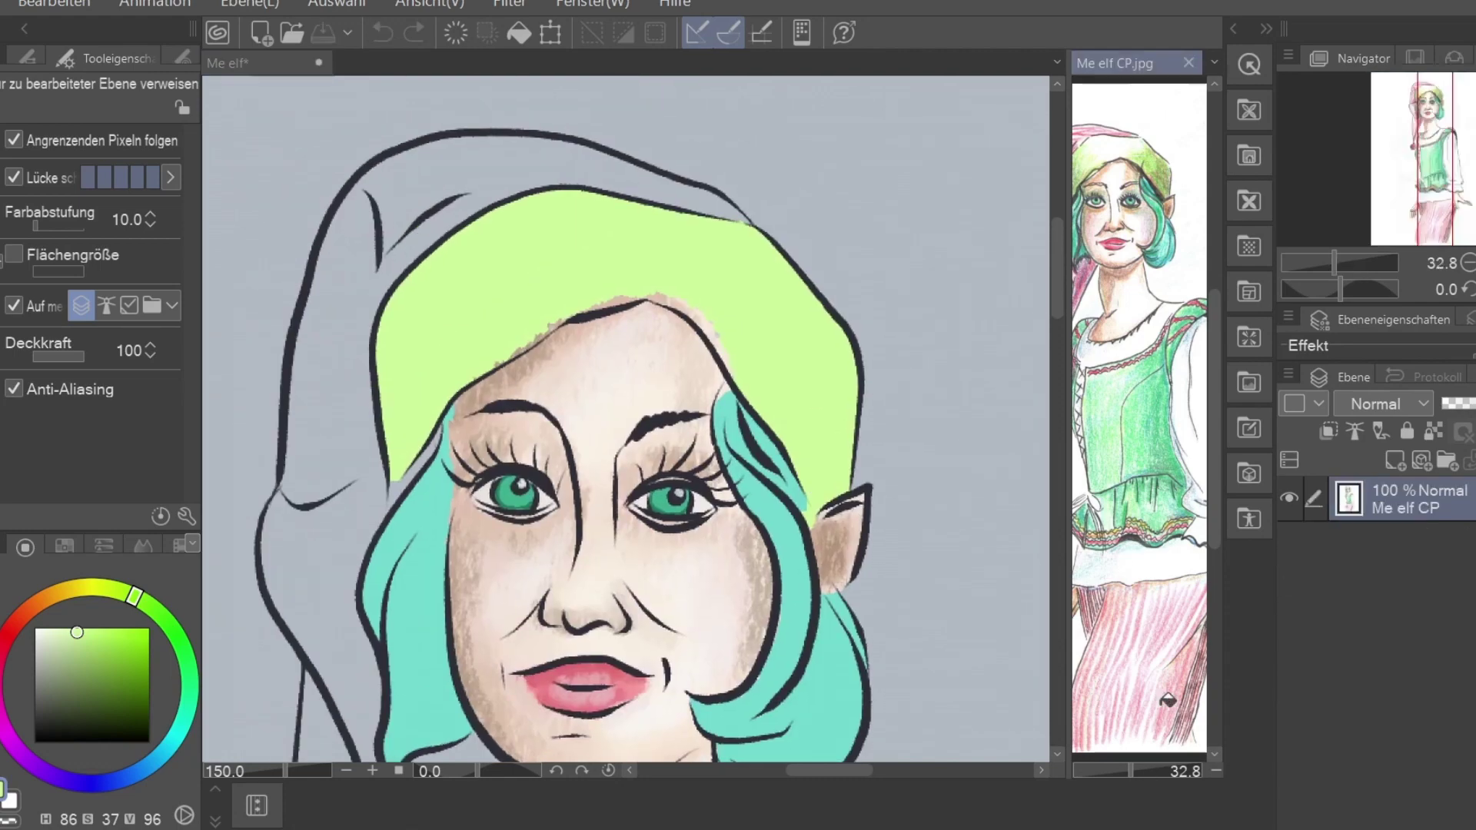
{"action": "scroll", "coordinate": [1138, 385], "scroll_direction": "up", "scroll_amount": 2}
{"action": "left_click", "coordinate": [4, 715]}
{"action": "left_click", "coordinate": [44, 642]}
{"action": "scroll", "coordinate": [484, 177], "scroll_direction": "down", "scroll_amount": 1}
{"action": "left_click", "coordinate": [484, 177]}
{"action": "scroll", "coordinate": [539, 390], "scroll_direction": "down", "scroll_amount": 2}
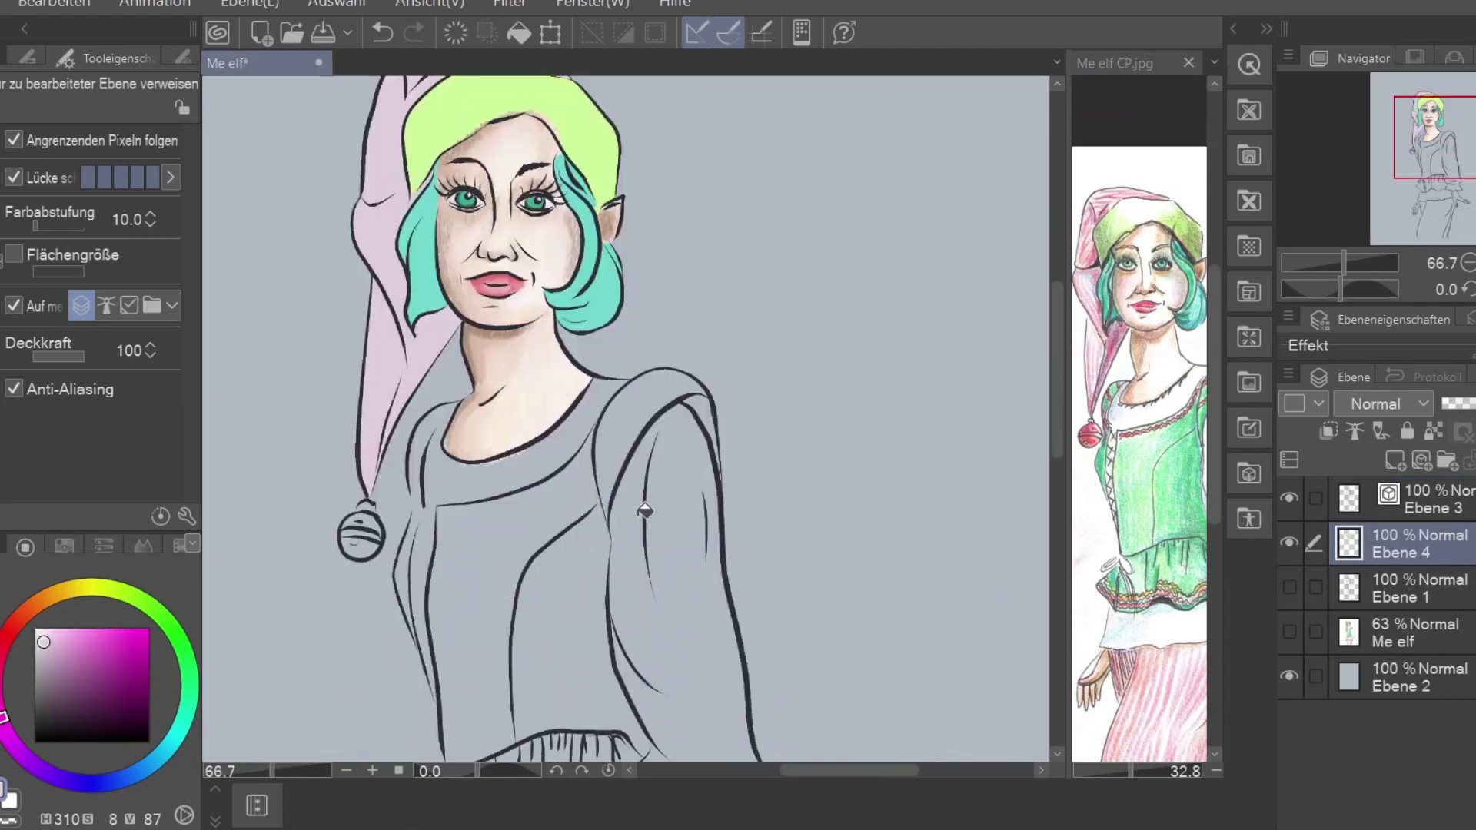
Fill the ruffle in two greens, mid green on the right and light green on the left
{"action": "left_click", "coordinate": [685, 576], "text": "alt"}
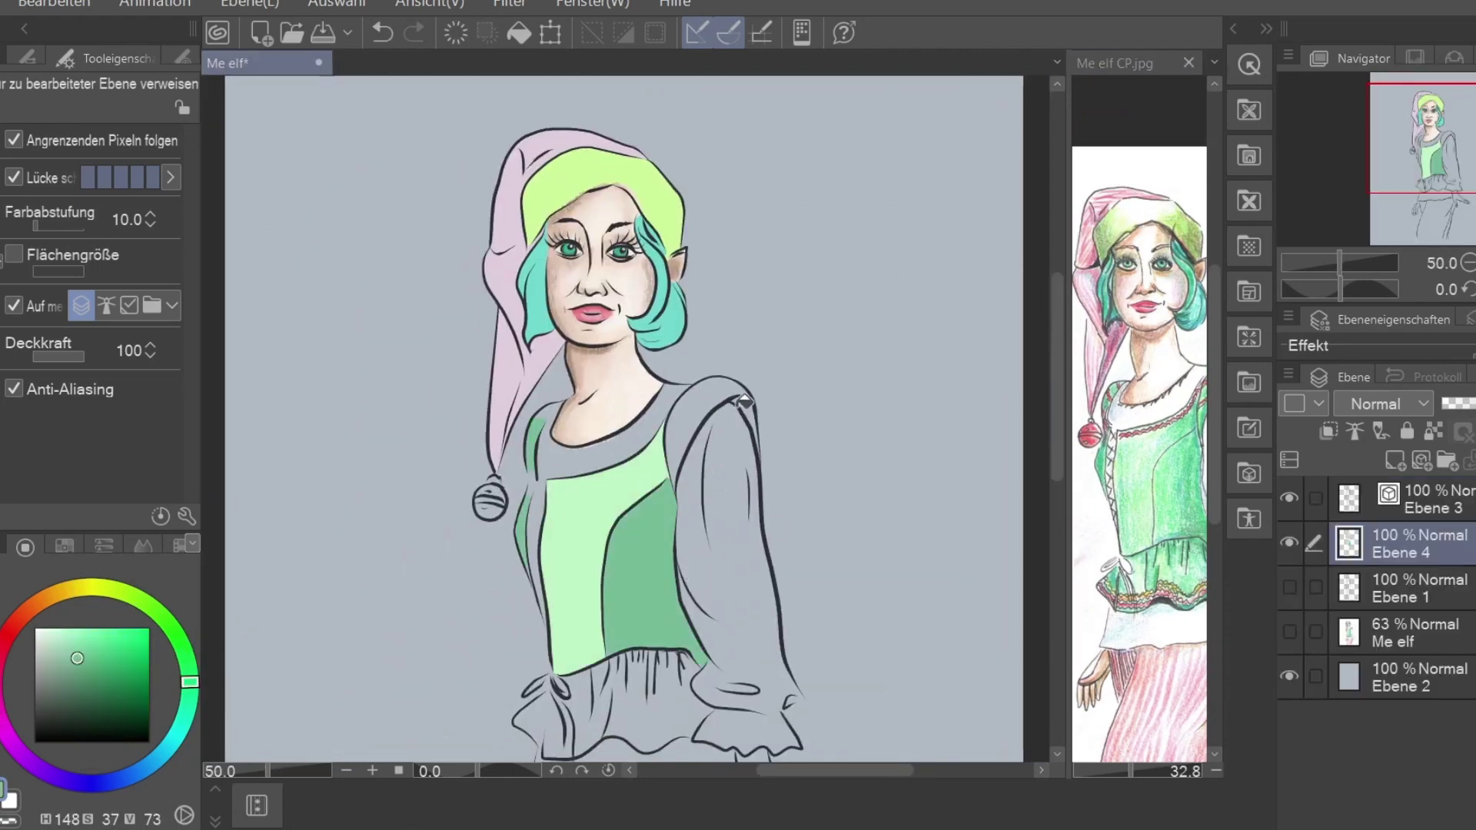
{"action": "left_click", "coordinate": [659, 619], "text": "alt"}
{"action": "left_click", "coordinate": [661, 696]}
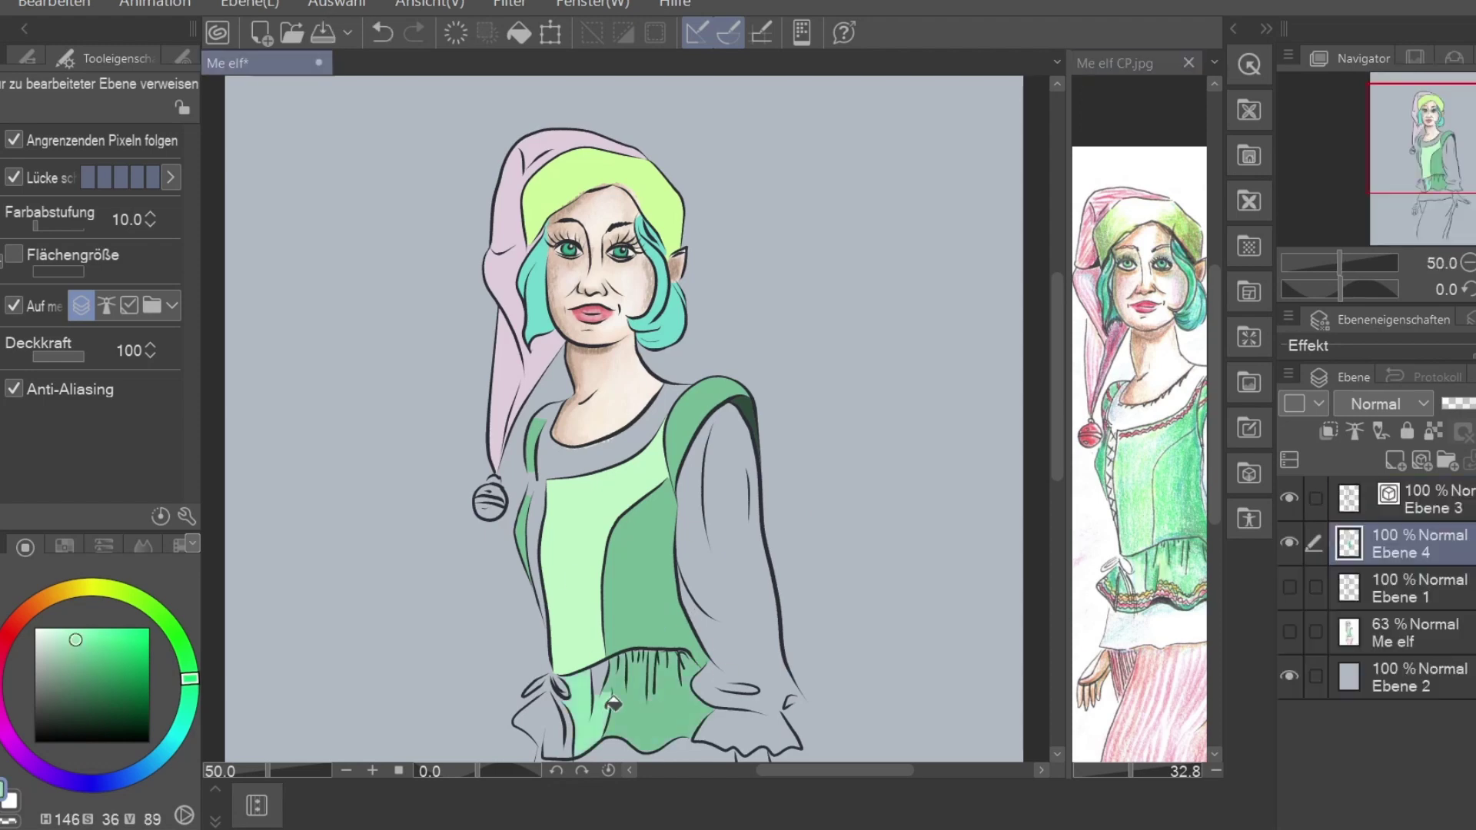
{"action": "left_click", "coordinate": [576, 584], "text": "alt"}
{"action": "left_click", "coordinate": [550, 719]}
Fill the pompom pink and the collar, sleeves and lower blouse white
{"action": "scroll", "coordinate": [607, 407], "scroll_direction": "down", "scroll_amount": 1}
{"action": "left_click", "coordinate": [493, 401]}
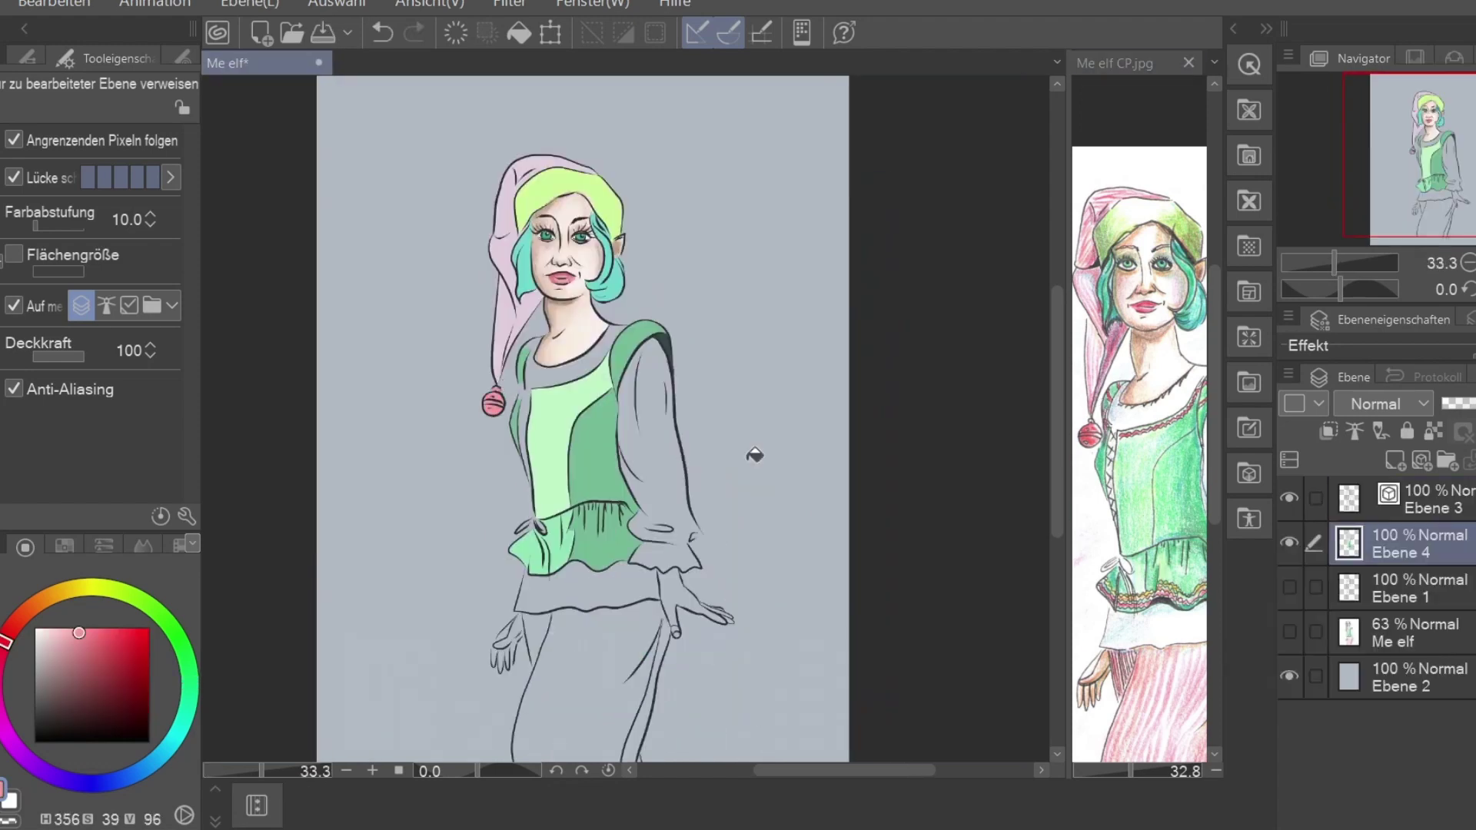
{"action": "left_click", "coordinate": [576, 357]}
{"action": "left_click", "coordinate": [653, 462]}
{"action": "left_click", "coordinate": [584, 592]}
Fill both hands with a pale skin tone
{"action": "left_click", "coordinate": [565, 300], "text": "alt"}
{"action": "left_click", "coordinate": [728, 609]}
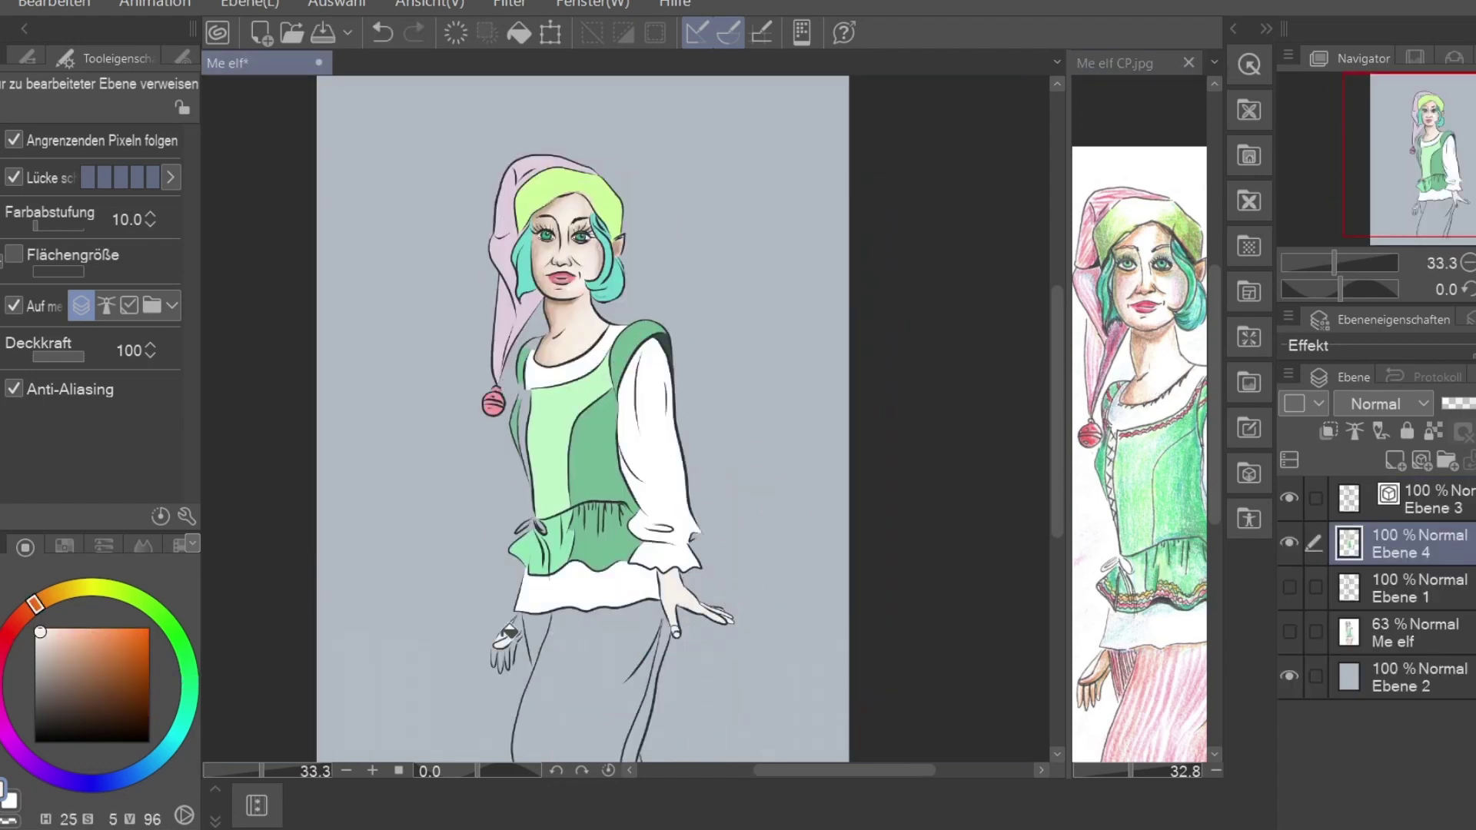
{"action": "left_click", "coordinate": [508, 635]}
{"action": "left_click", "coordinate": [525, 621], "text": "alt"}
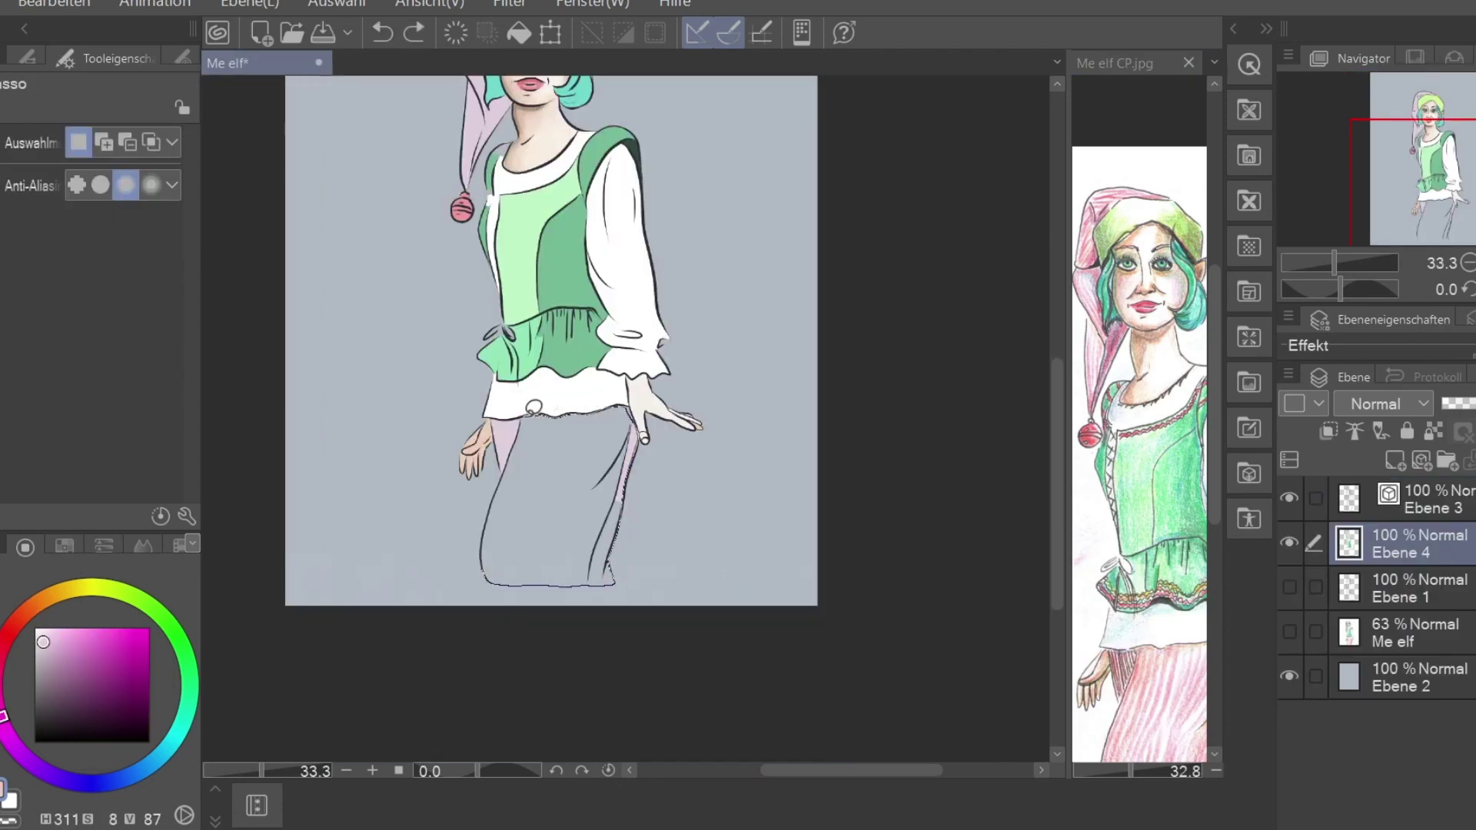
Lasso the skirt, fill it lilac, deselect, and add a small white touch near the neckline
{"action": "left_click_drag", "start_coordinate": [534, 408], "coordinate": [538, 411]}
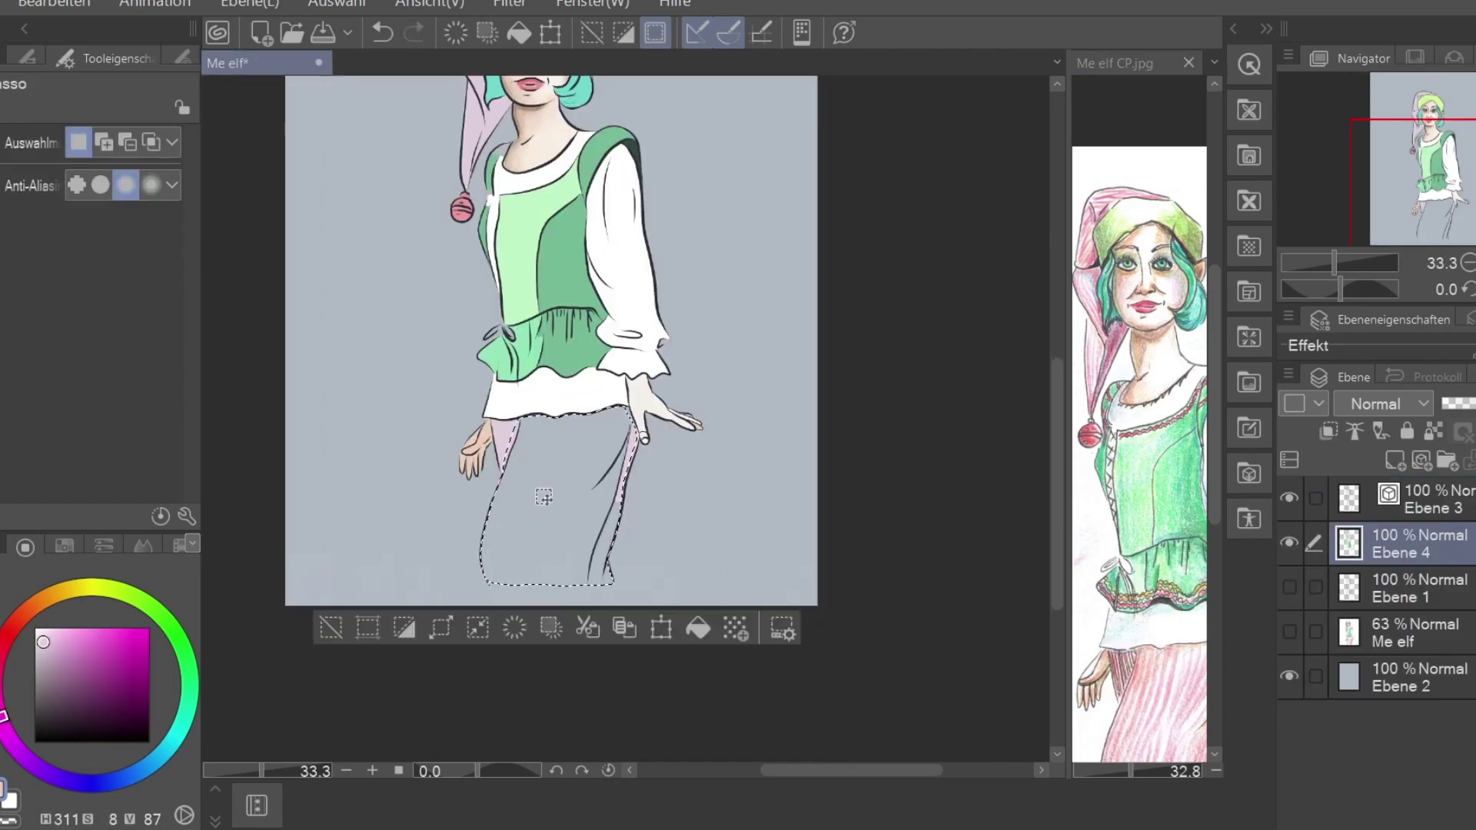
{"action": "key", "text": "g"}
{"action": "left_click", "coordinate": [553, 500]}
{"action": "key", "text": "ctrl+d"}
{"action": "scroll", "coordinate": [662, 464], "scroll_direction": "up", "scroll_amount": 3}
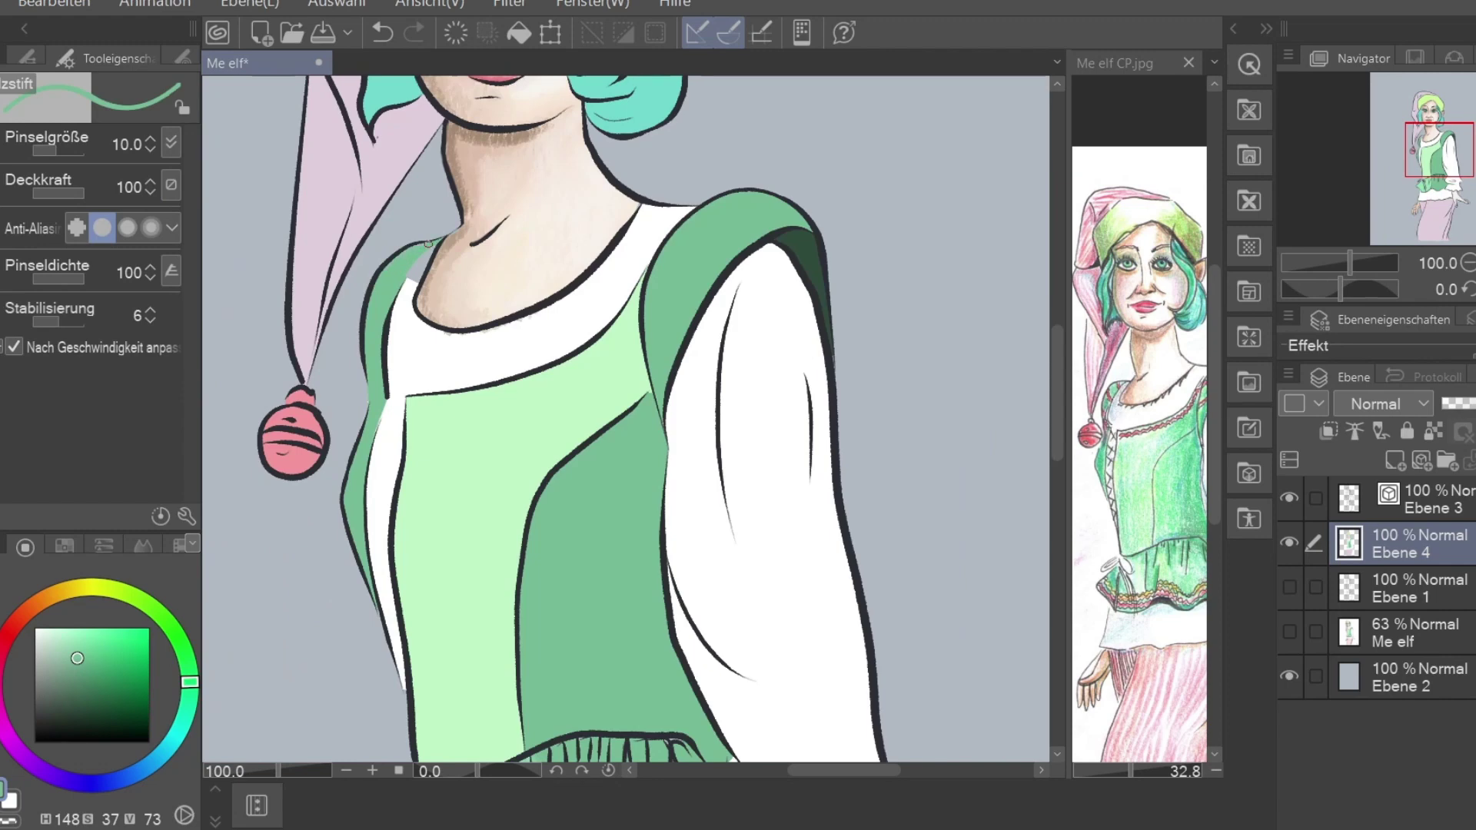
{"action": "key", "text": "x"}
{"action": "left_click_drag", "start_coordinate": [429, 244], "coordinate": [428, 257]}
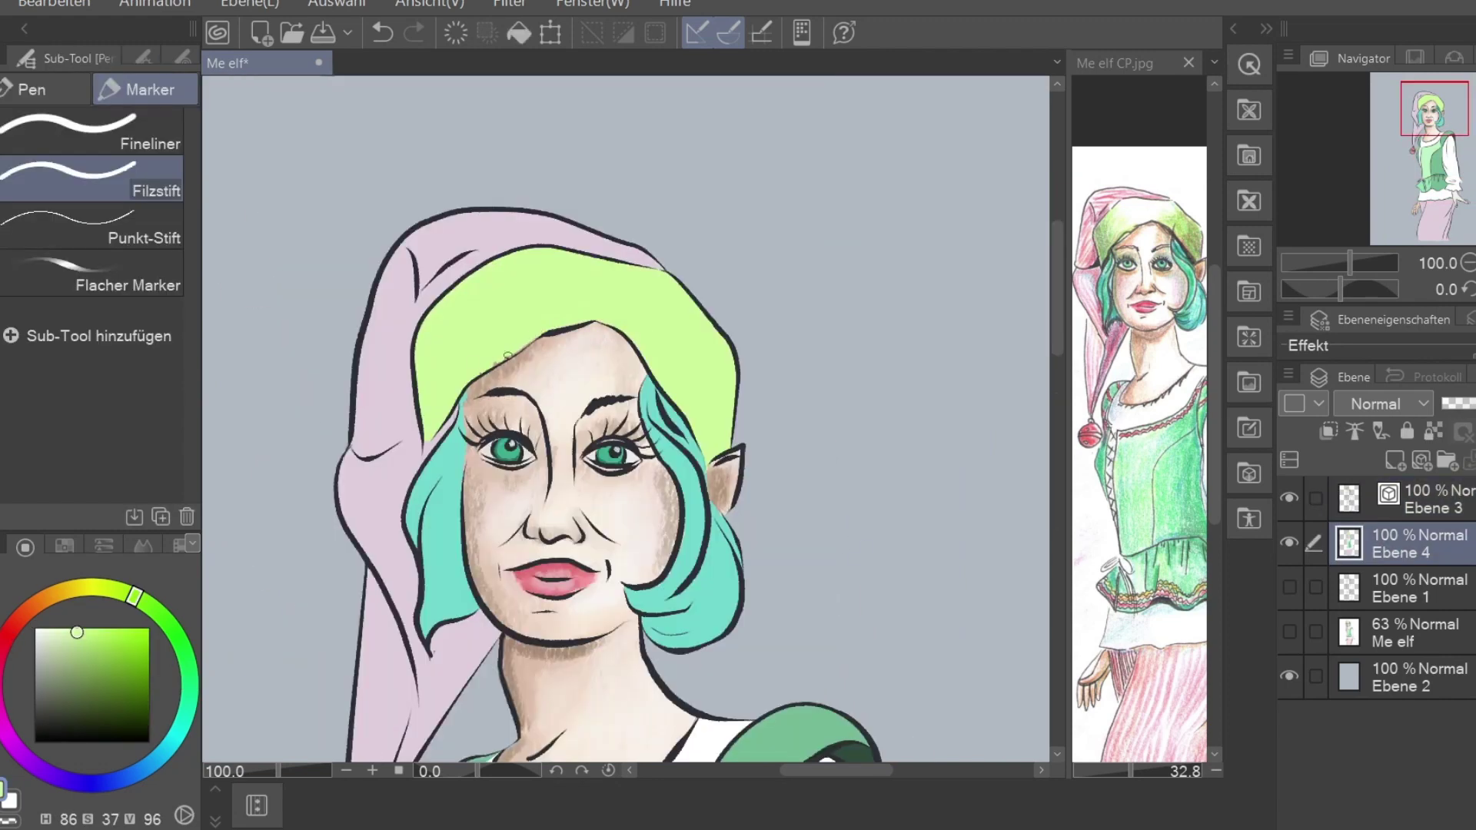
Sample the hair teal and hat lime on Ebene 3 while trying eraser, marker and pencil tools
{"action": "left_click", "coordinate": [458, 452], "text": "alt"}
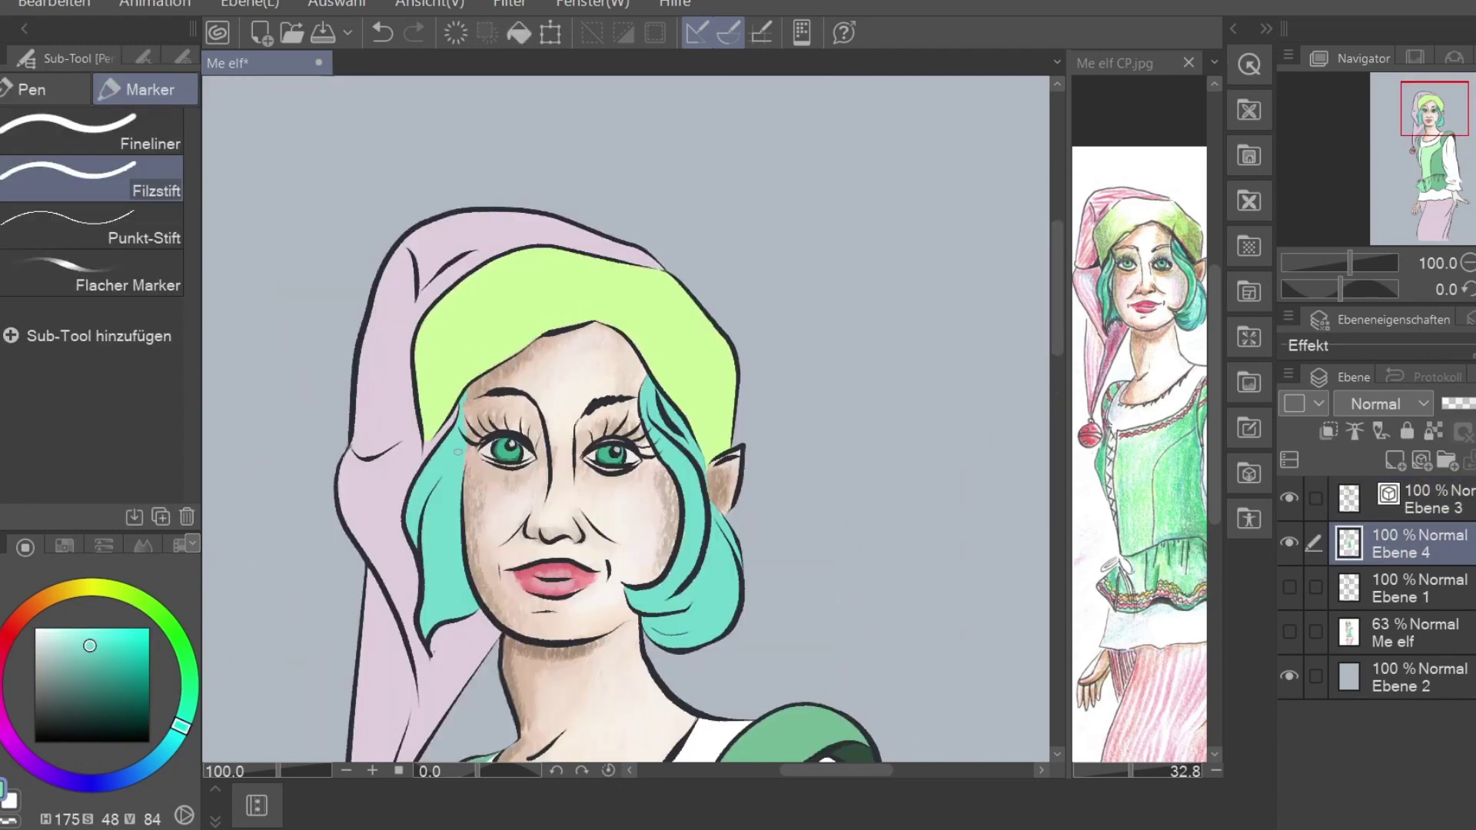
{"action": "left_click", "coordinate": [1426, 510]}
{"action": "key", "text": "e"}
{"action": "key", "text": "y"}
{"action": "key", "text": "p"}
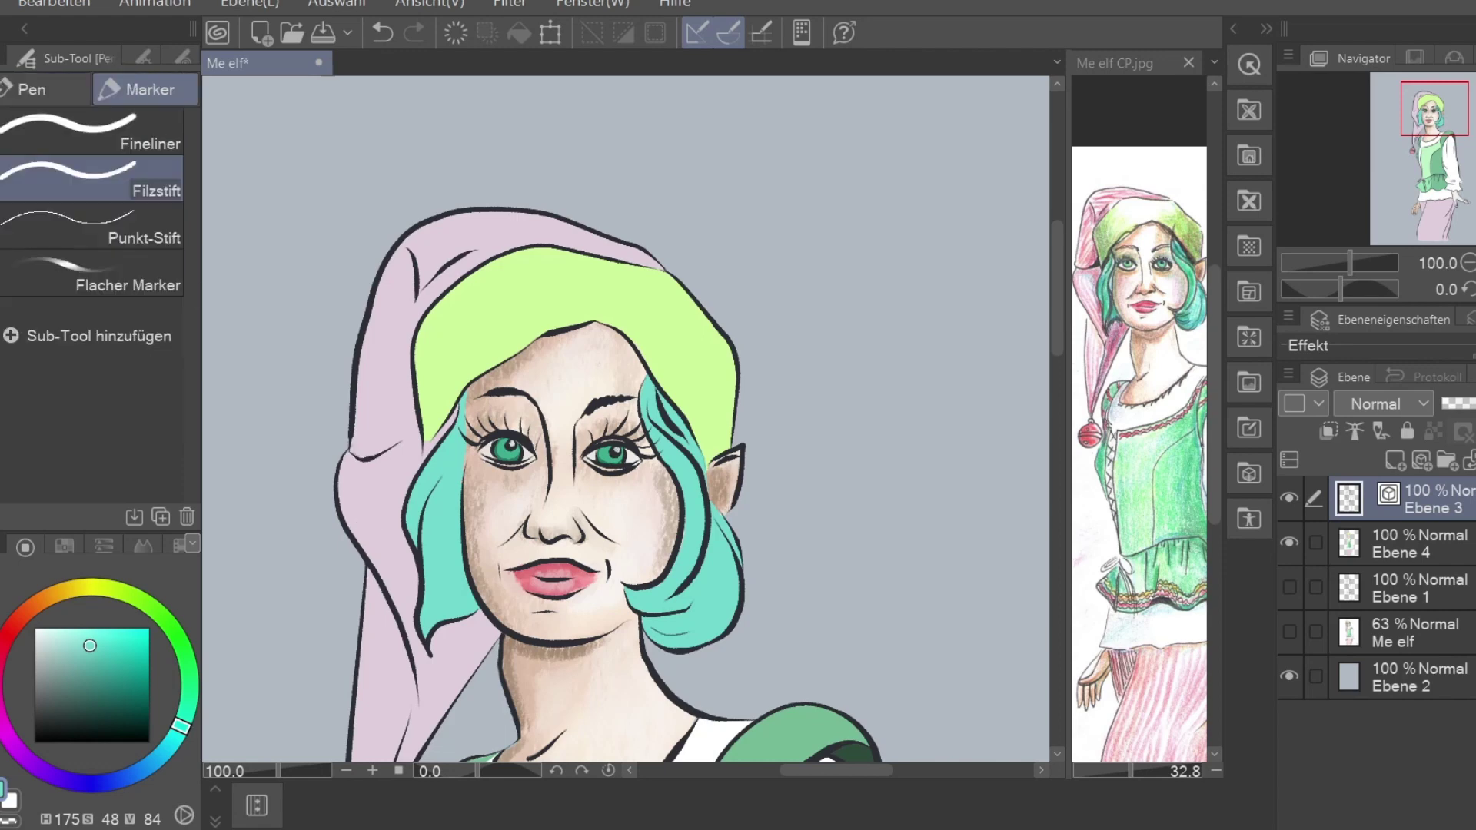
{"action": "left_click", "coordinate": [423, 390], "text": "alt"}
{"action": "left_click", "coordinate": [701, 553], "text": "alt"}
{"action": "key", "text": "ctrl+z"}
Make Ebene 4 active, compare its colour fills hidden and shown, and lock its transparency
{"action": "left_click", "coordinate": [1414, 523]}
{"action": "left_click", "coordinate": [1289, 542]}
{"action": "left_click", "coordinate": [1289, 543]}
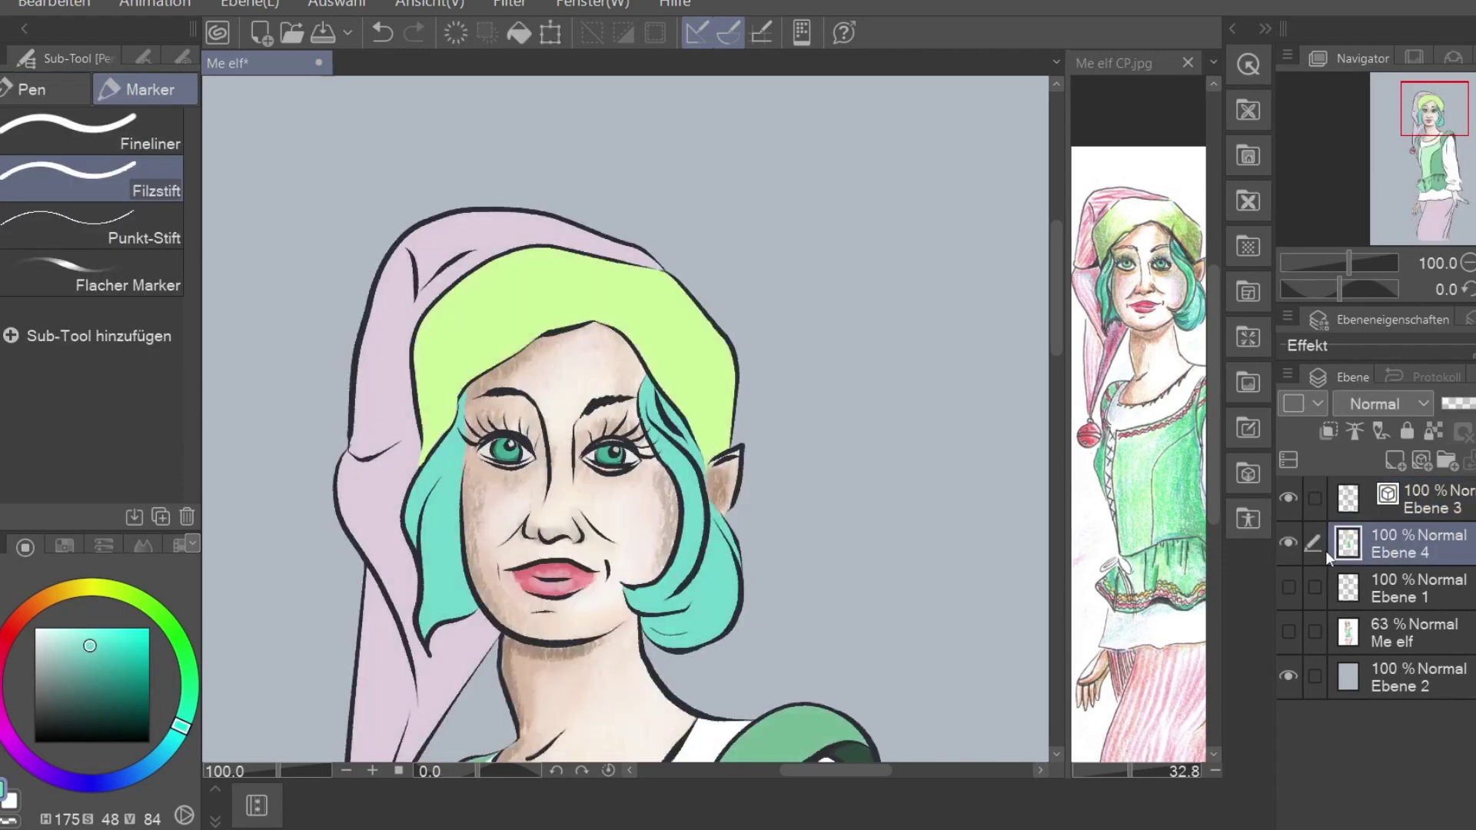
{"action": "left_click", "coordinate": [1289, 542]}
{"action": "left_click", "coordinate": [1289, 543]}
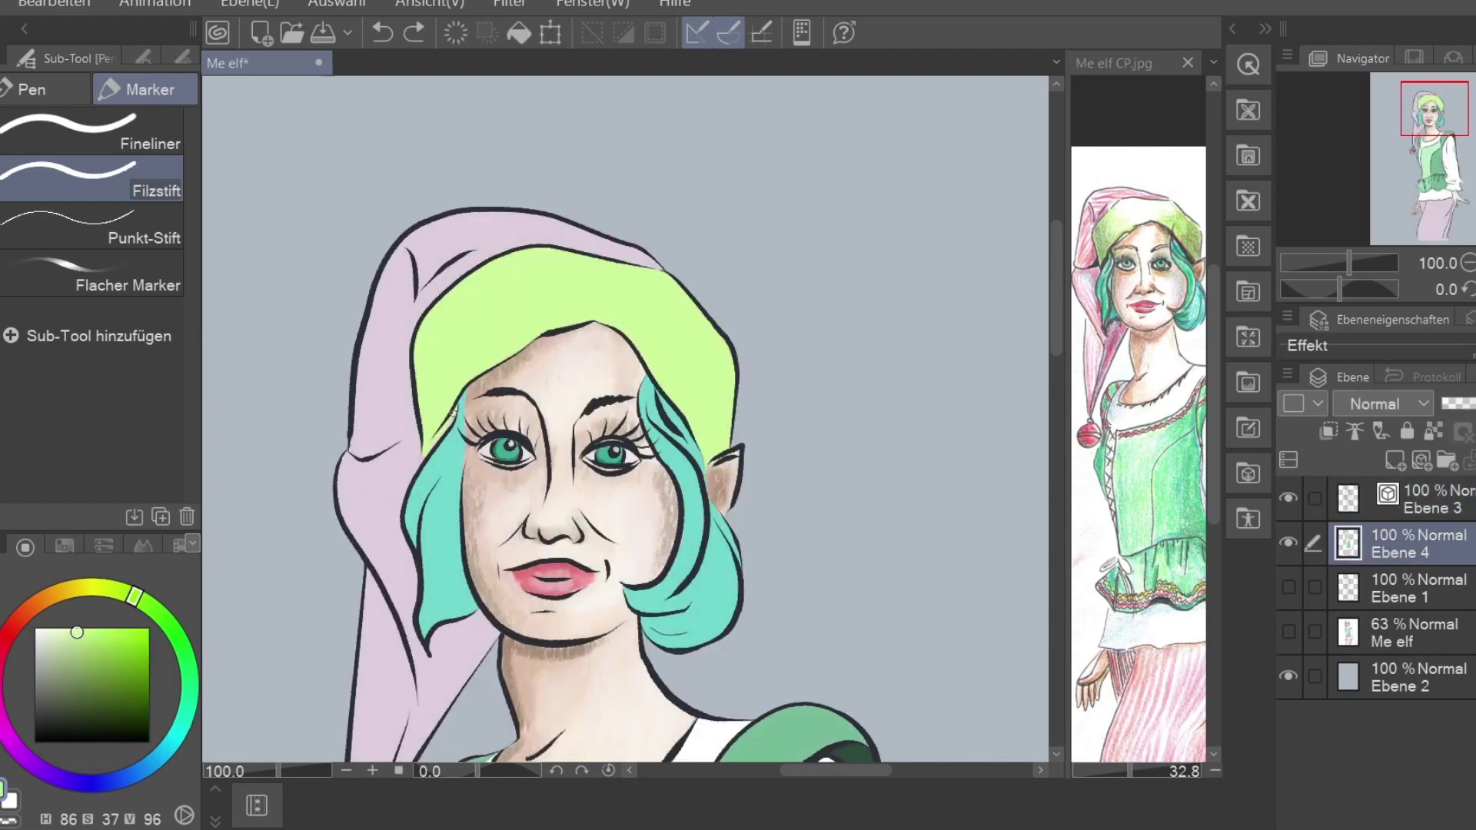
{"action": "left_click", "coordinate": [686, 529], "text": "alt"}
{"action": "left_click", "coordinate": [1431, 435]}
Auto-select the left hair strand and shade it with progressively darker teal coloured pencil
{"action": "key", "text": "p"}
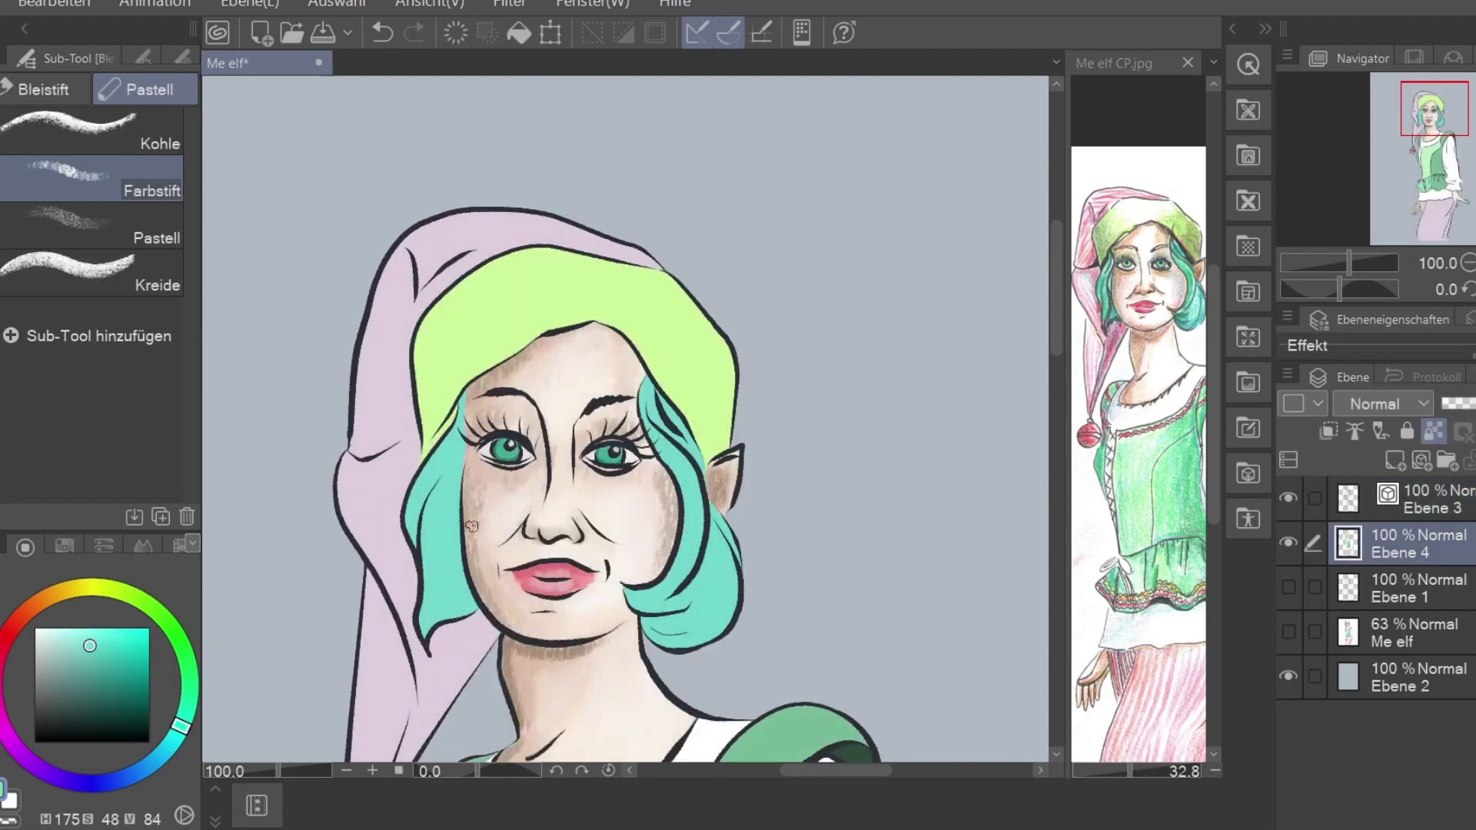
{"action": "left_click", "coordinate": [443, 566], "text": "alt"}
{"action": "key", "text": "w"}
{"action": "left_click", "coordinate": [449, 571]}
{"action": "key", "text": "p"}
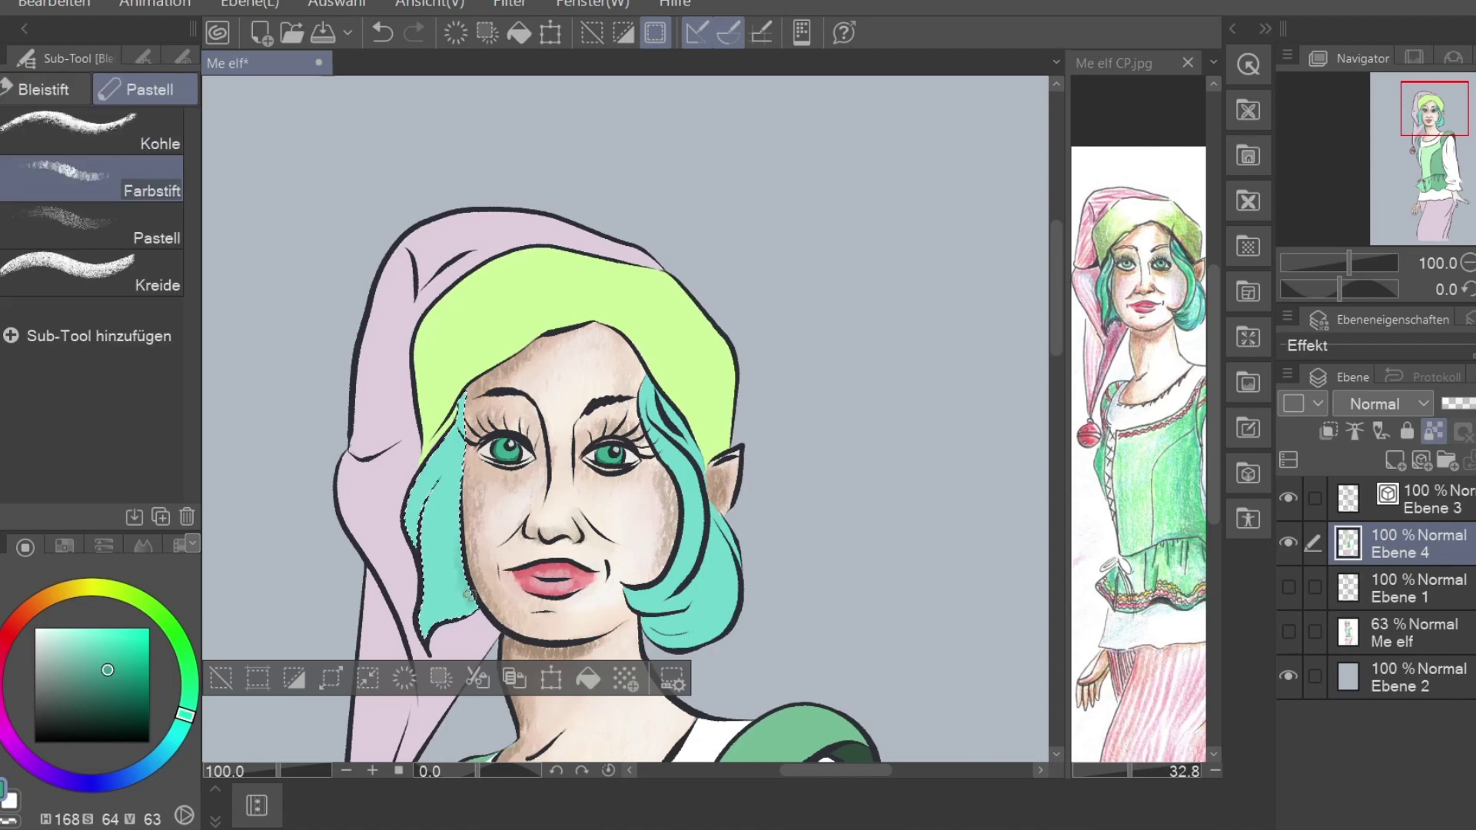
{"action": "mouse_move", "coordinate": [461, 530]}
{"action": "left_mouse_down"}
{"action": "mouse_move", "coordinate": [432, 633]}
{"action": "mouse_move", "coordinate": [475, 494]}
{"action": "mouse_move", "coordinate": [469, 392]}
{"action": "left_mouse_up"}
{"action": "left_click", "coordinate": [461, 619], "text": "alt"}
{"action": "mouse_move", "coordinate": [453, 607]}
{"action": "left_mouse_down"}
{"action": "mouse_move", "coordinate": [401, 524]}
{"action": "mouse_move", "coordinate": [436, 598]}
{"action": "mouse_move", "coordinate": [492, 548]}
{"action": "mouse_move", "coordinate": [430, 638]}
{"action": "mouse_move", "coordinate": [420, 484]}
{"action": "mouse_move", "coordinate": [427, 612]}
{"action": "mouse_move", "coordinate": [457, 483]}
{"action": "left_mouse_up"}
{"action": "left_click", "coordinate": [442, 584], "text": "alt"}
Shade the right hair strand with dark teal plus light teal highlights, then deselect
{"action": "key", "text": "w"}
{"action": "left_click", "coordinate": [676, 554]}
{"action": "key", "text": "p"}
{"action": "left_click", "coordinate": [677, 538], "text": "alt"}
{"action": "mouse_move", "coordinate": [668, 569]}
{"action": "left_mouse_down"}
{"action": "mouse_move", "coordinate": [654, 400]}
{"action": "mouse_move", "coordinate": [661, 615]}
{"action": "mouse_move", "coordinate": [653, 399]}
{"action": "mouse_move", "coordinate": [668, 615]}
{"action": "mouse_move", "coordinate": [676, 554]}
{"action": "left_mouse_up"}
{"action": "left_click", "coordinate": [653, 630], "text": "alt"}
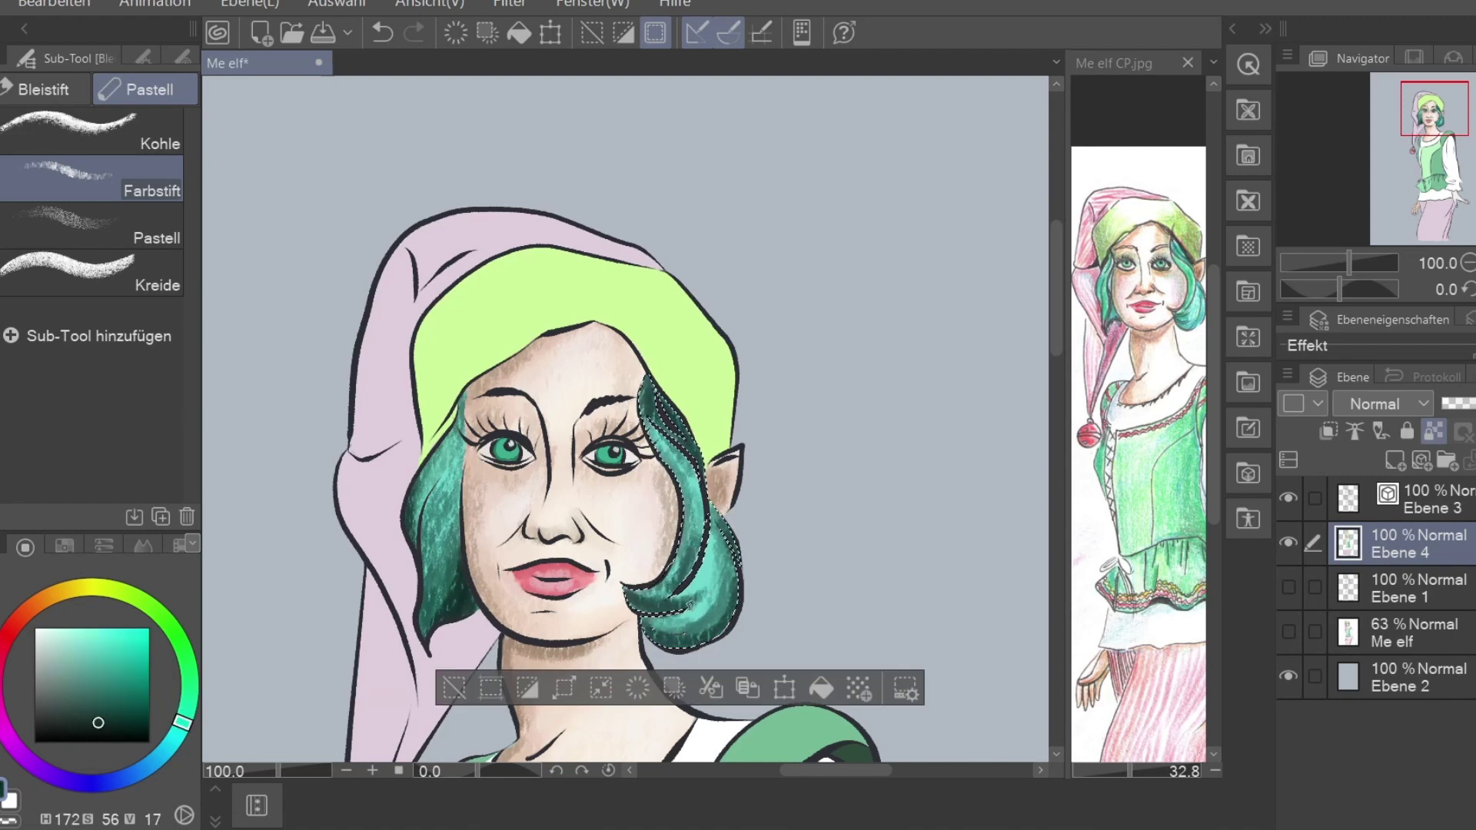
{"action": "left_click", "coordinate": [678, 459], "text": "alt"}
{"action": "mouse_move", "coordinate": [668, 454]}
{"action": "left_mouse_down"}
{"action": "mouse_move", "coordinate": [692, 555]}
{"action": "mouse_move", "coordinate": [724, 471]}
{"action": "mouse_move", "coordinate": [715, 536]}
{"action": "left_mouse_up"}
{"action": "left_click_drag", "start_coordinate": [696, 605], "coordinate": [698, 502]}
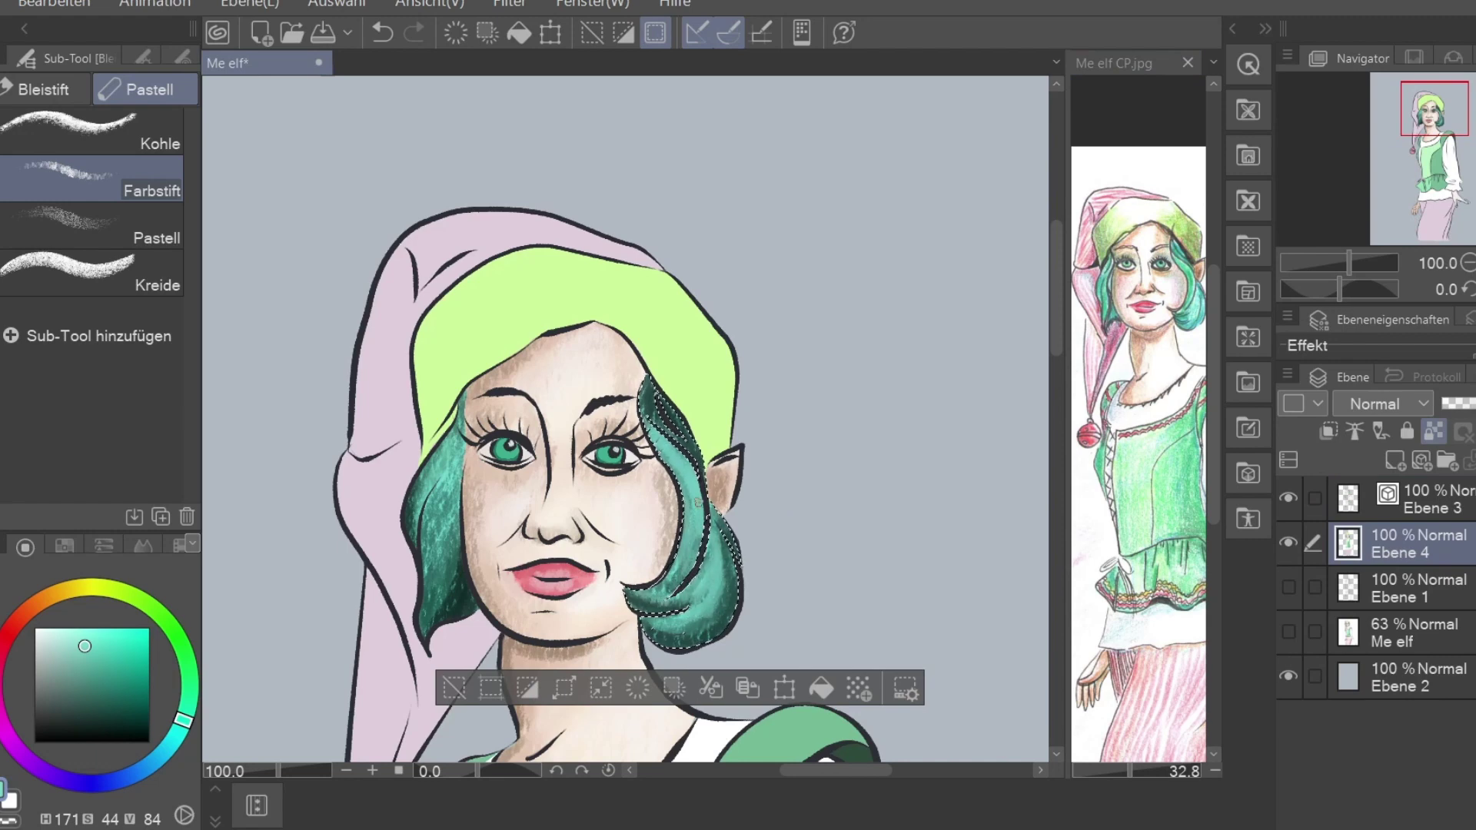
{"action": "key", "text": "ctrl+d"}
Auto-select the lime hat and shade its left and right sides with darker greens
{"action": "key", "text": "w"}
{"action": "left_click", "coordinate": [692, 354]}
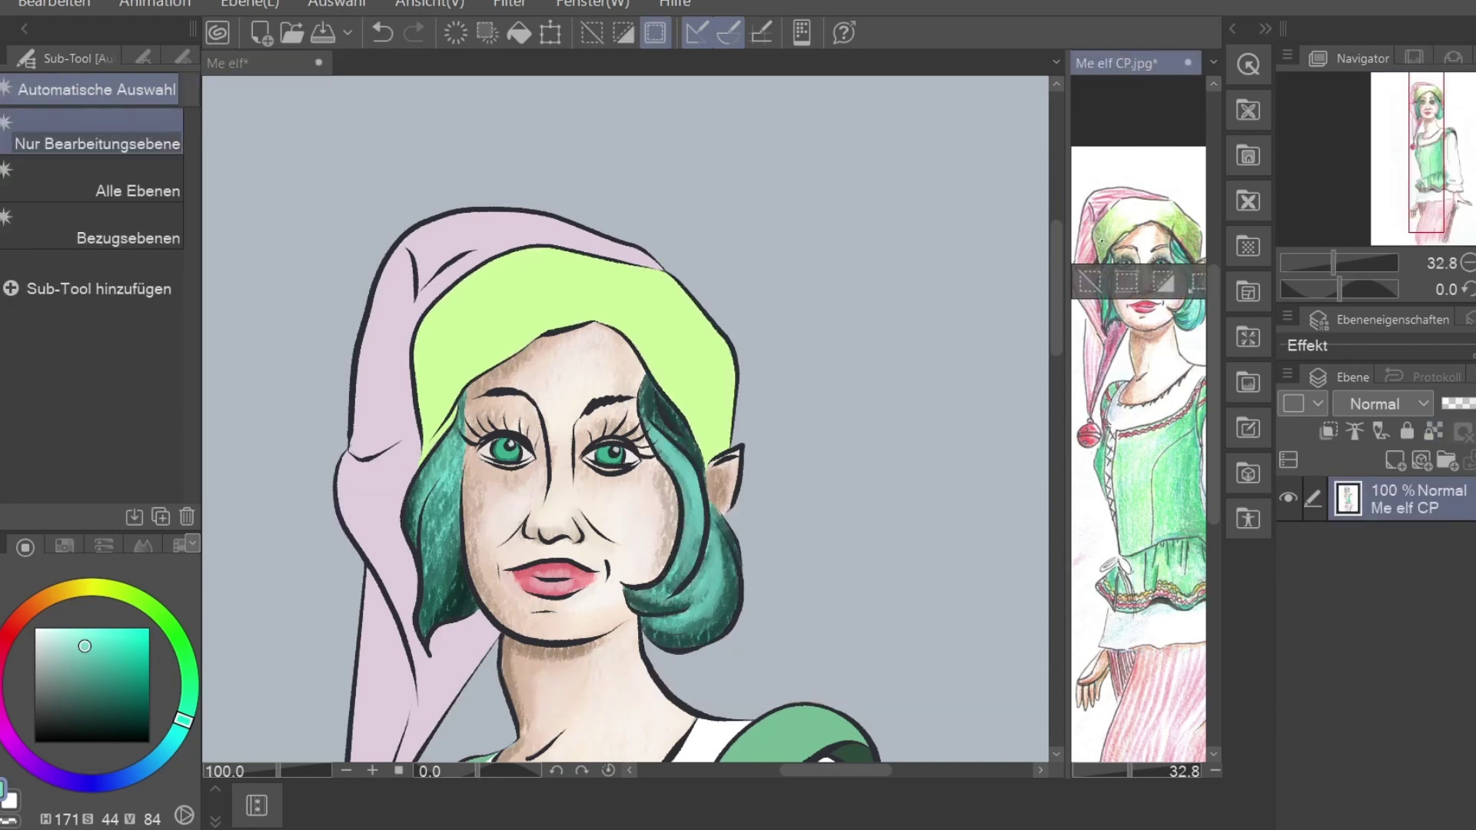
{"action": "key", "text": "p"}
{"action": "left_click", "coordinate": [683, 378], "text": "alt"}
{"action": "mouse_move", "coordinate": [683, 378]}
{"action": "left_mouse_down"}
{"action": "mouse_move", "coordinate": [715, 445]}
{"action": "mouse_move", "coordinate": [669, 308]}
{"action": "mouse_move", "coordinate": [600, 362]}
{"action": "left_mouse_up"}
{"action": "left_click_drag", "start_coordinate": [430, 430], "coordinate": [467, 274]}
{"action": "key", "text": "ctrl+z"}
{"action": "key", "text": "ctrl+z"}
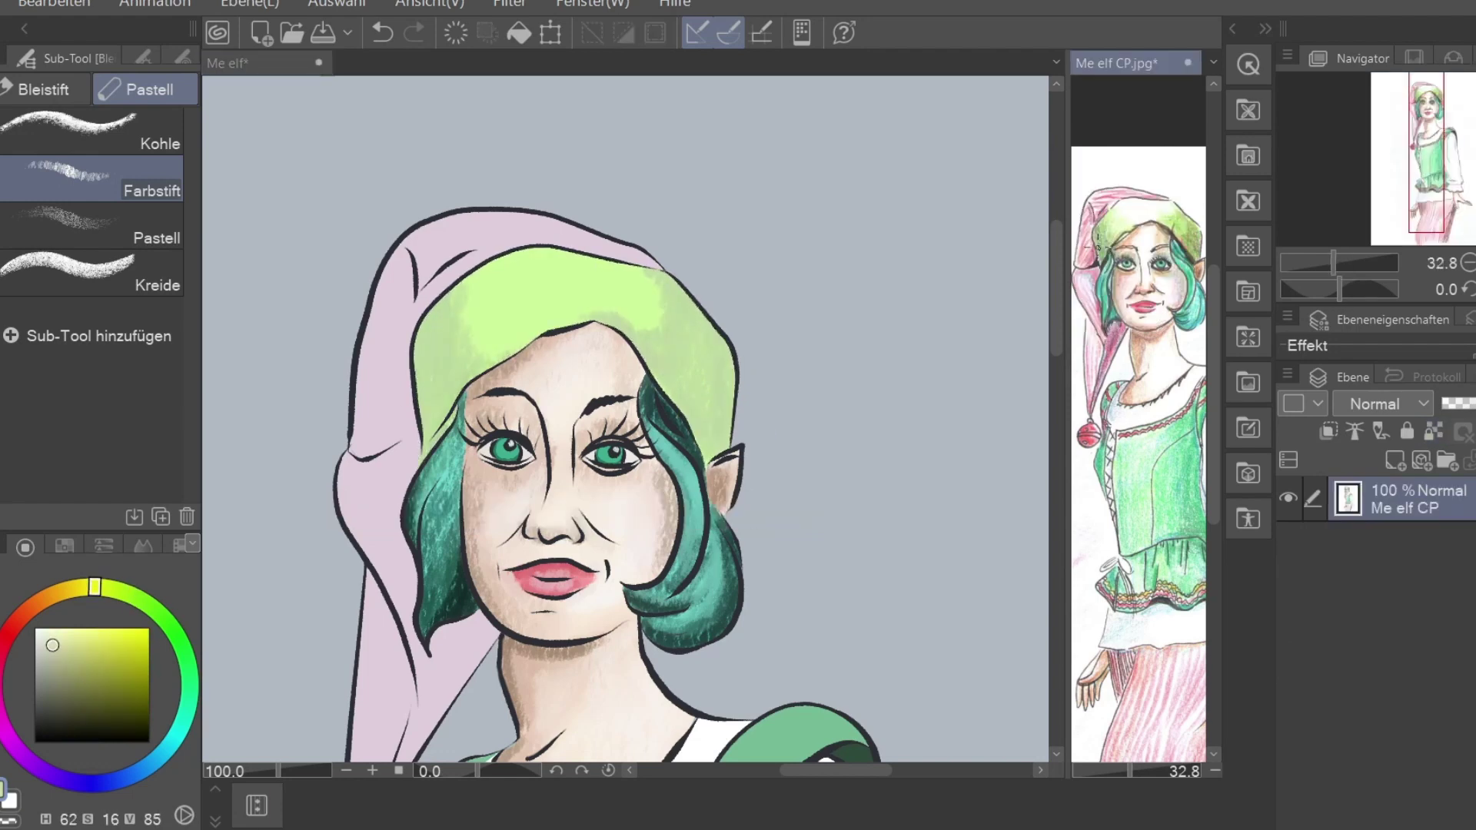
{"action": "key", "text": "ctrl+y"}
{"action": "left_click", "coordinate": [96, 669]}
{"action": "left_click_drag", "start_coordinate": [718, 454], "coordinate": [682, 335]}
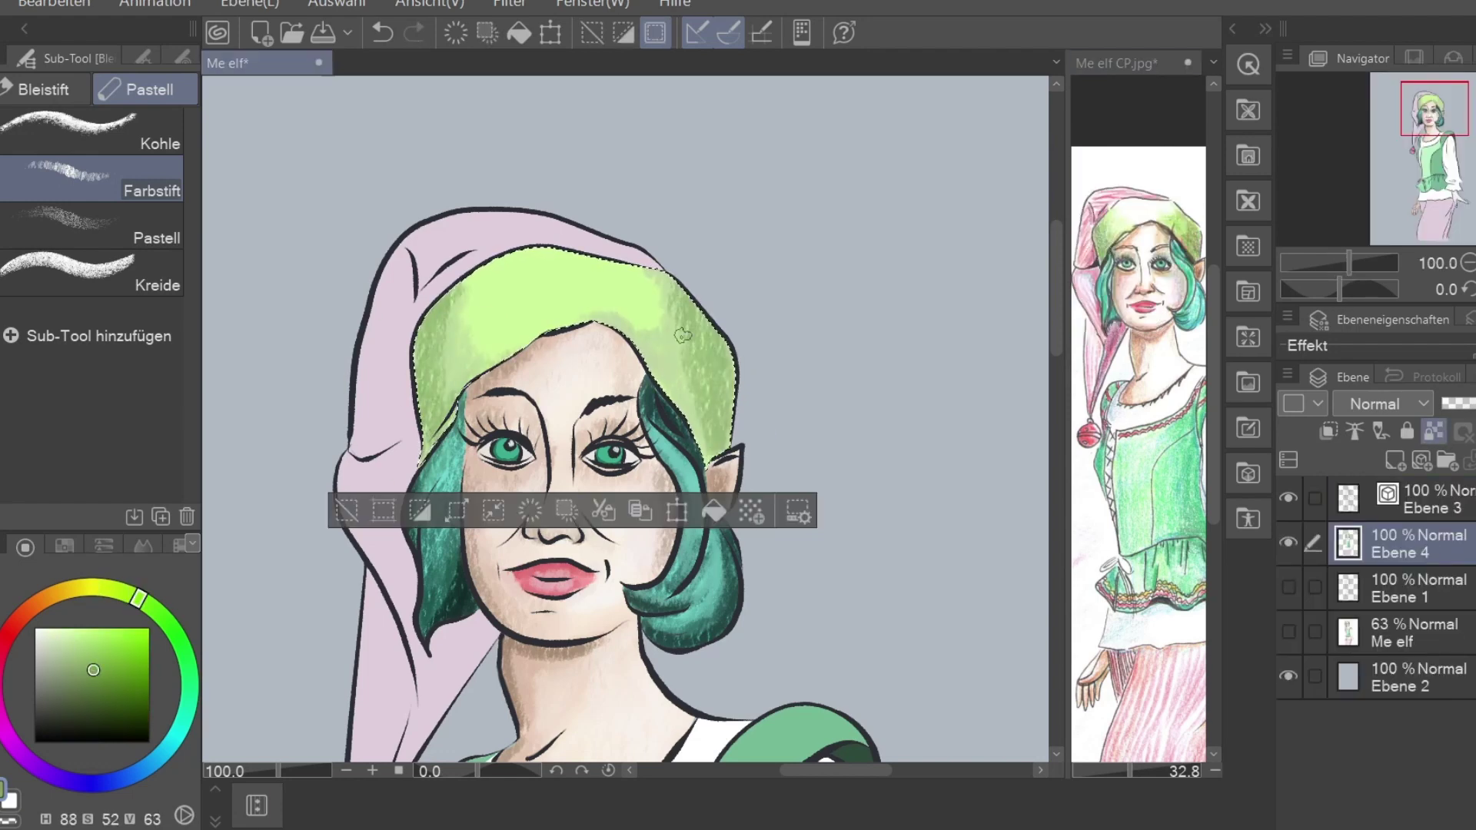
Try lightening the upper hat with a pale green from the reference, then undo it
{"action": "left_click", "coordinate": [1130, 223], "text": "alt"}
{"action": "left_click", "coordinate": [480, 309]}
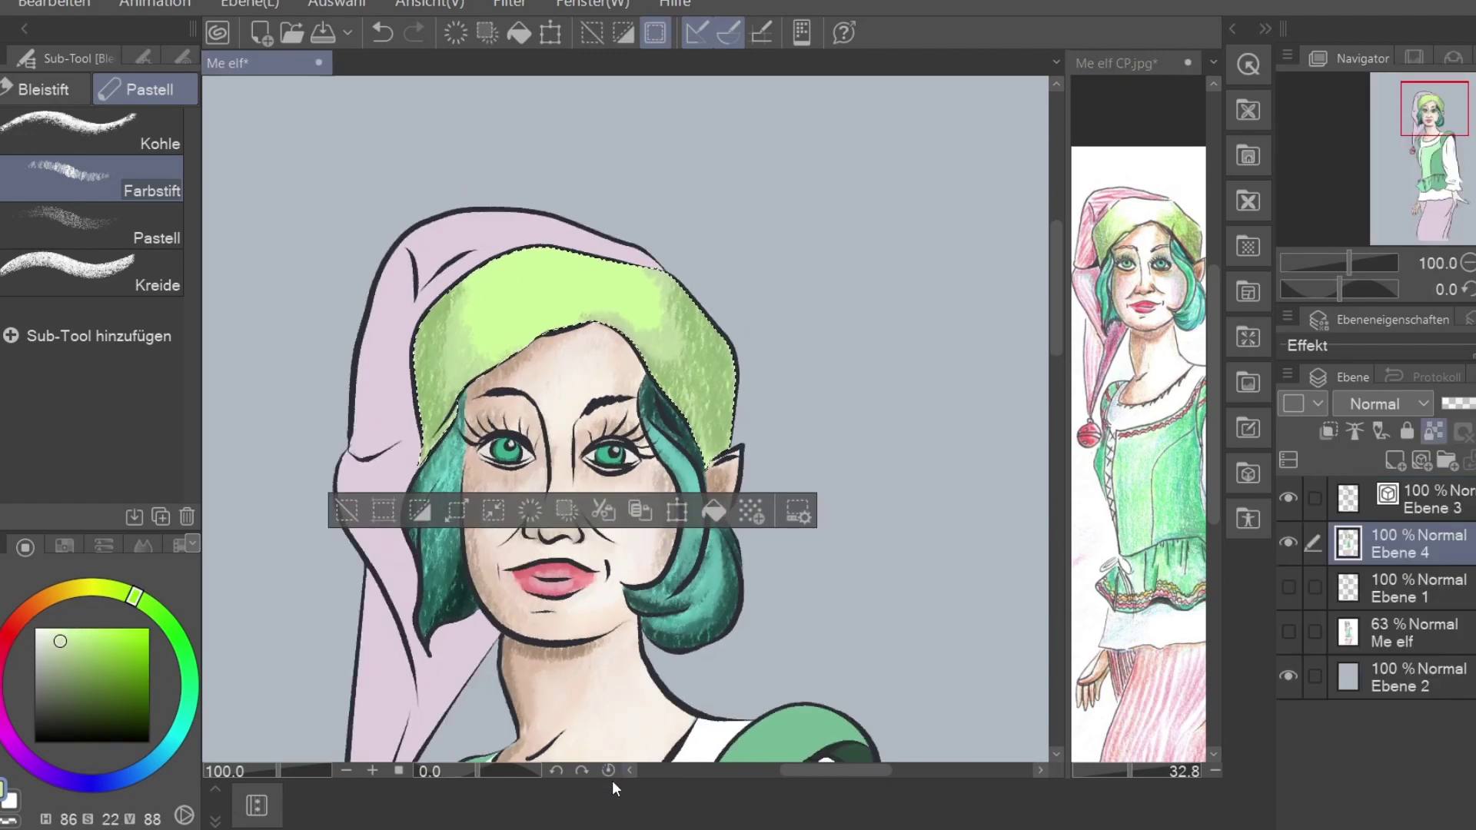
{"action": "mouse_move", "coordinate": [479, 309]}
{"action": "left_mouse_down"}
{"action": "mouse_move", "coordinate": [508, 337]}
{"action": "mouse_move", "coordinate": [590, 269]}
{"action": "mouse_move", "coordinate": [639, 320]}
{"action": "mouse_move", "coordinate": [645, 264]}
{"action": "left_mouse_up"}
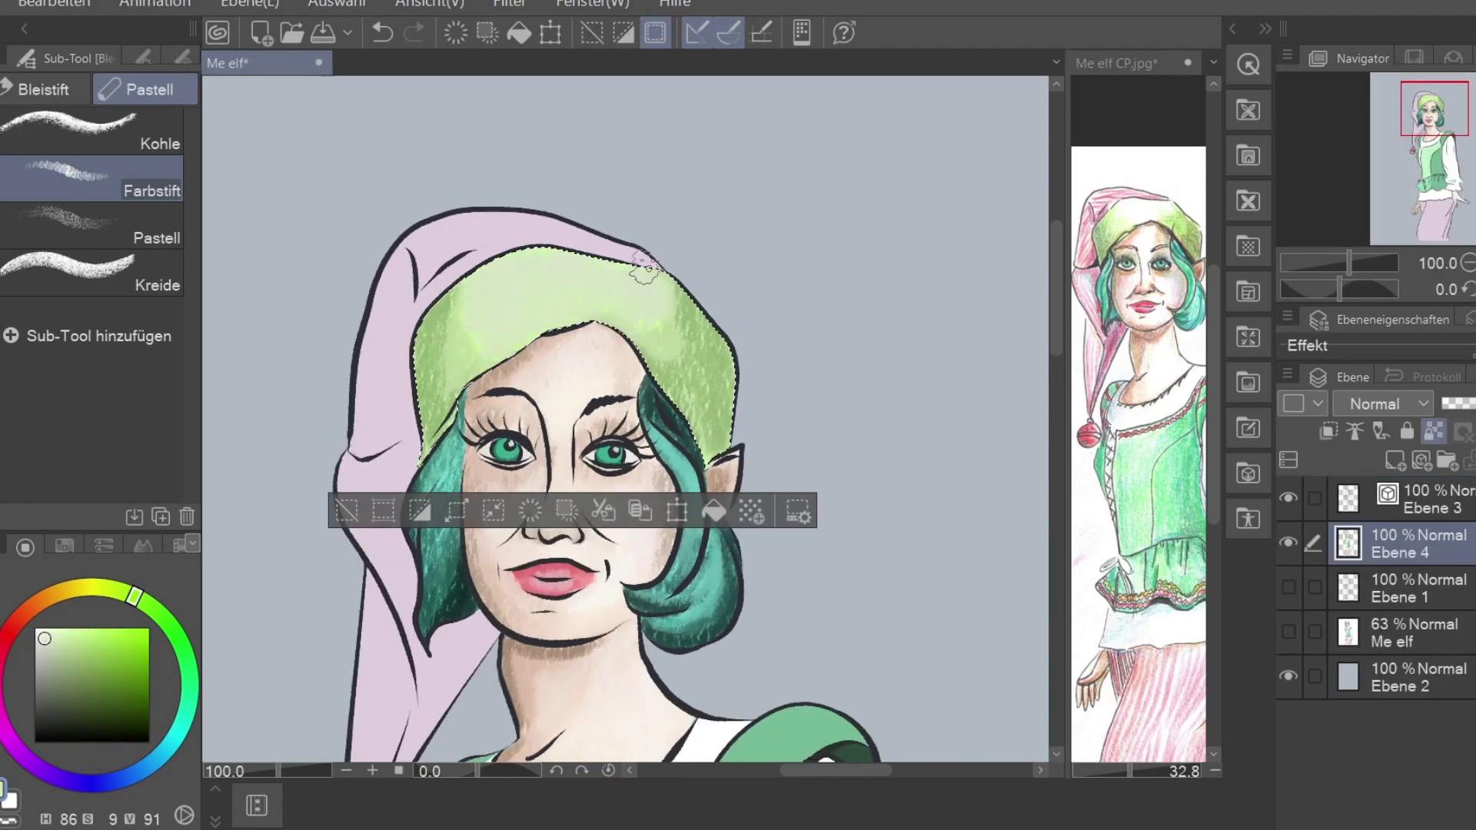
{"action": "key", "text": "j"}
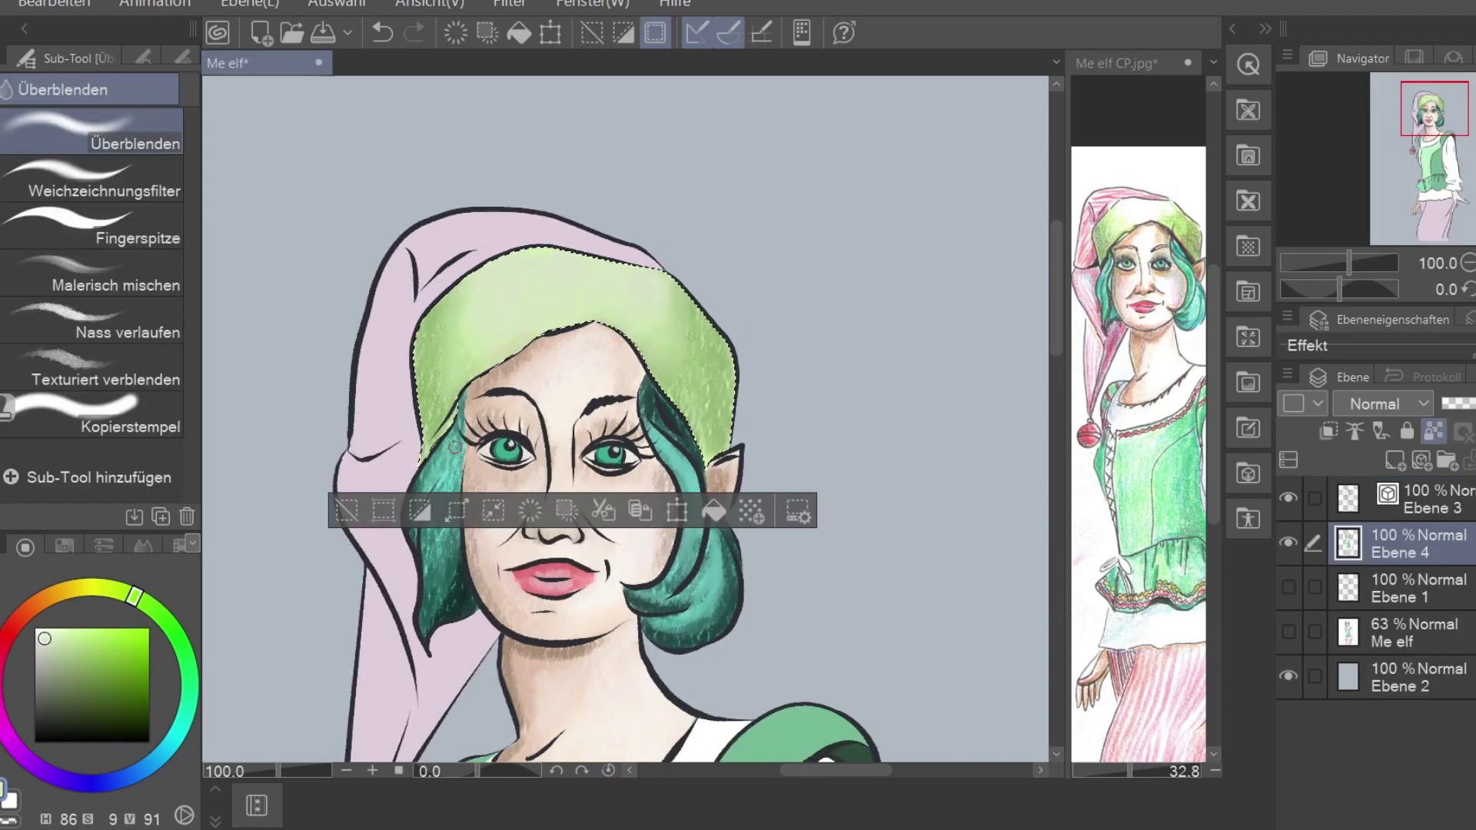
{"action": "key", "text": "ctrl+z"}
{"action": "left_click", "coordinate": [102, 635]}
Return to the coloured pencil and check the layer options list without changing it
{"action": "key", "text": "p"}
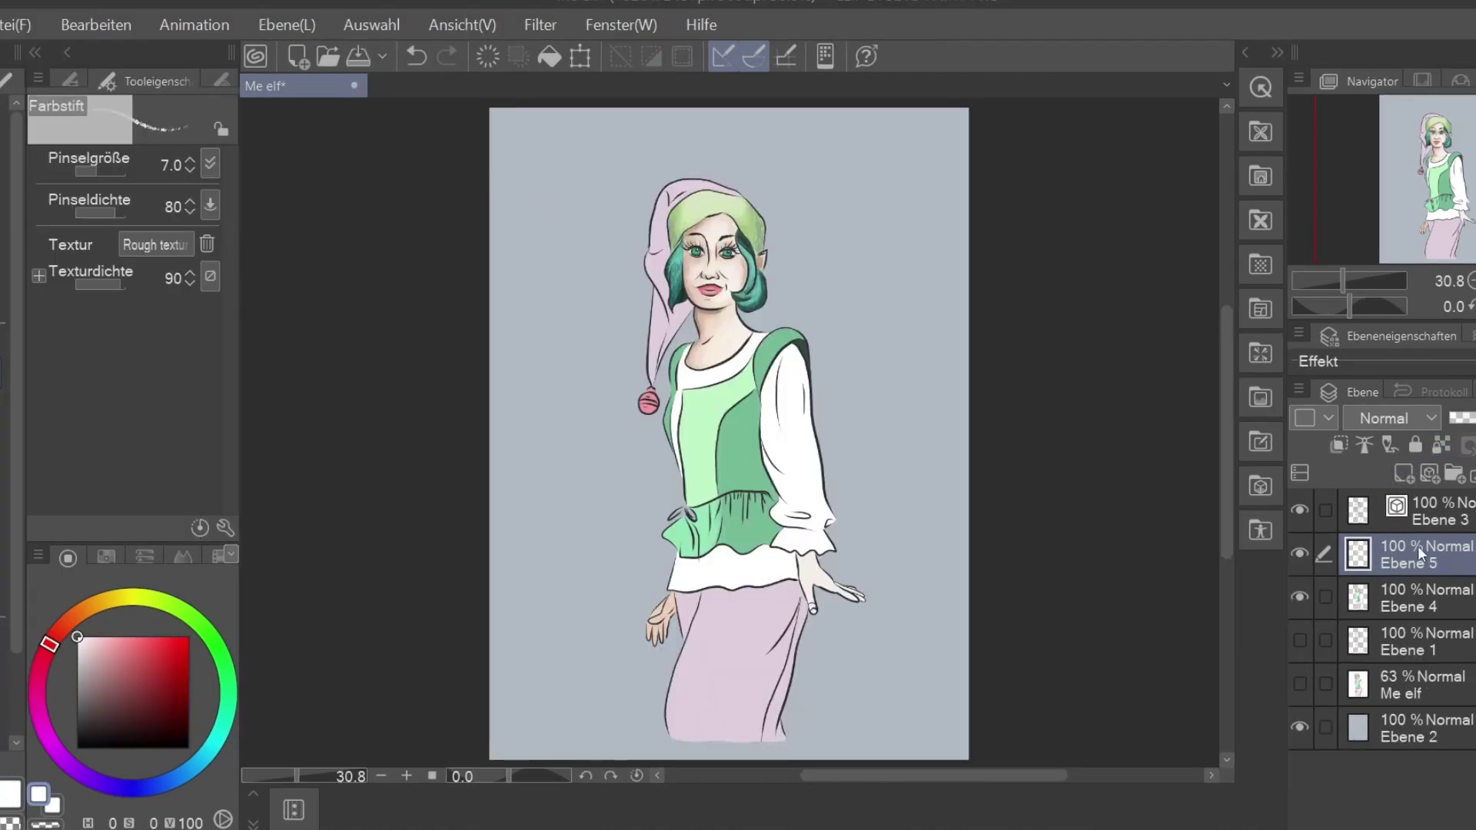
{"action": "left_click", "coordinate": [1299, 388]}
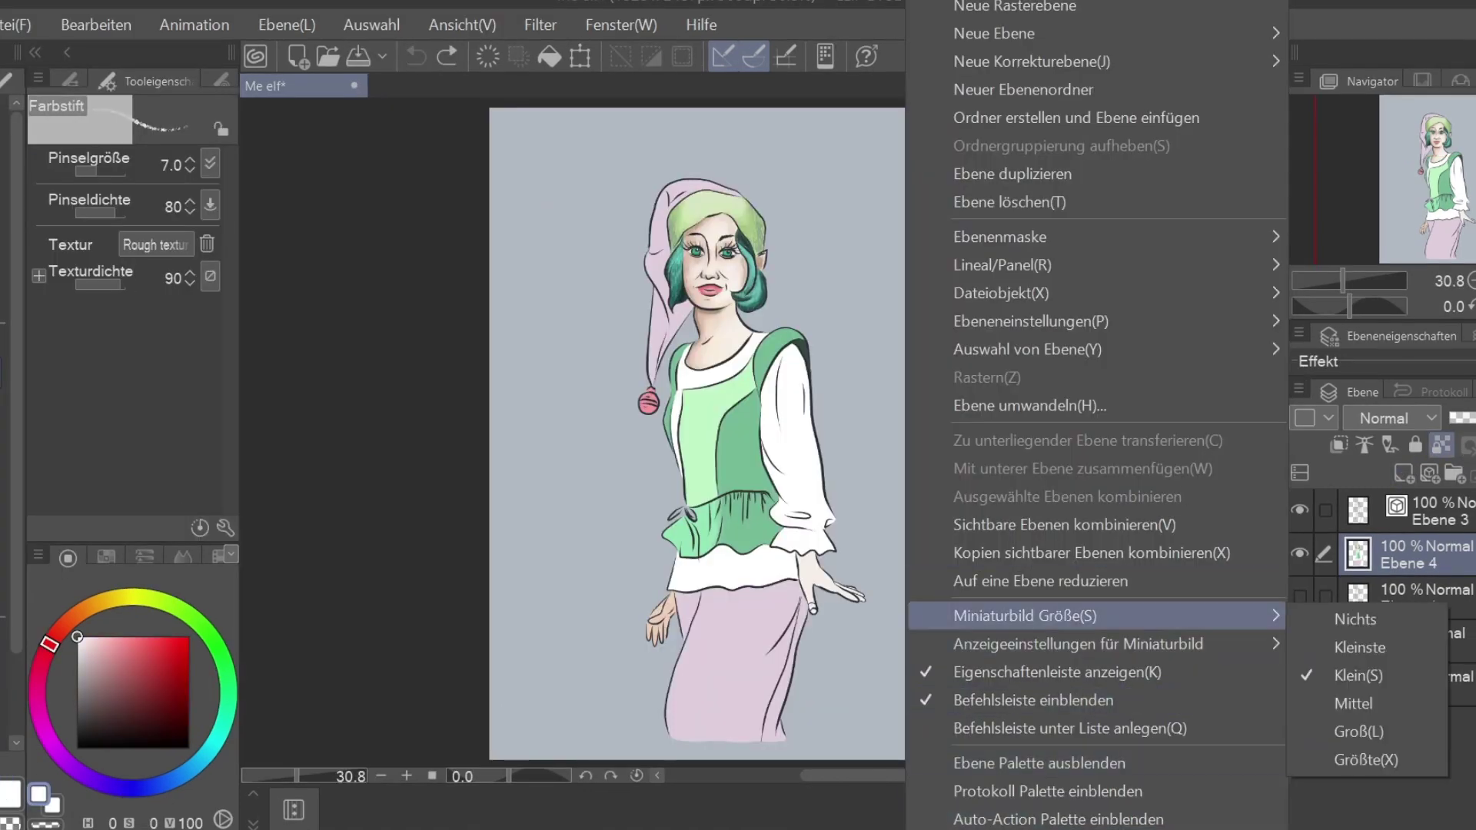
{"action": "left_click", "coordinate": [1299, 388]}
{"action": "left_click", "coordinate": [1299, 388]}
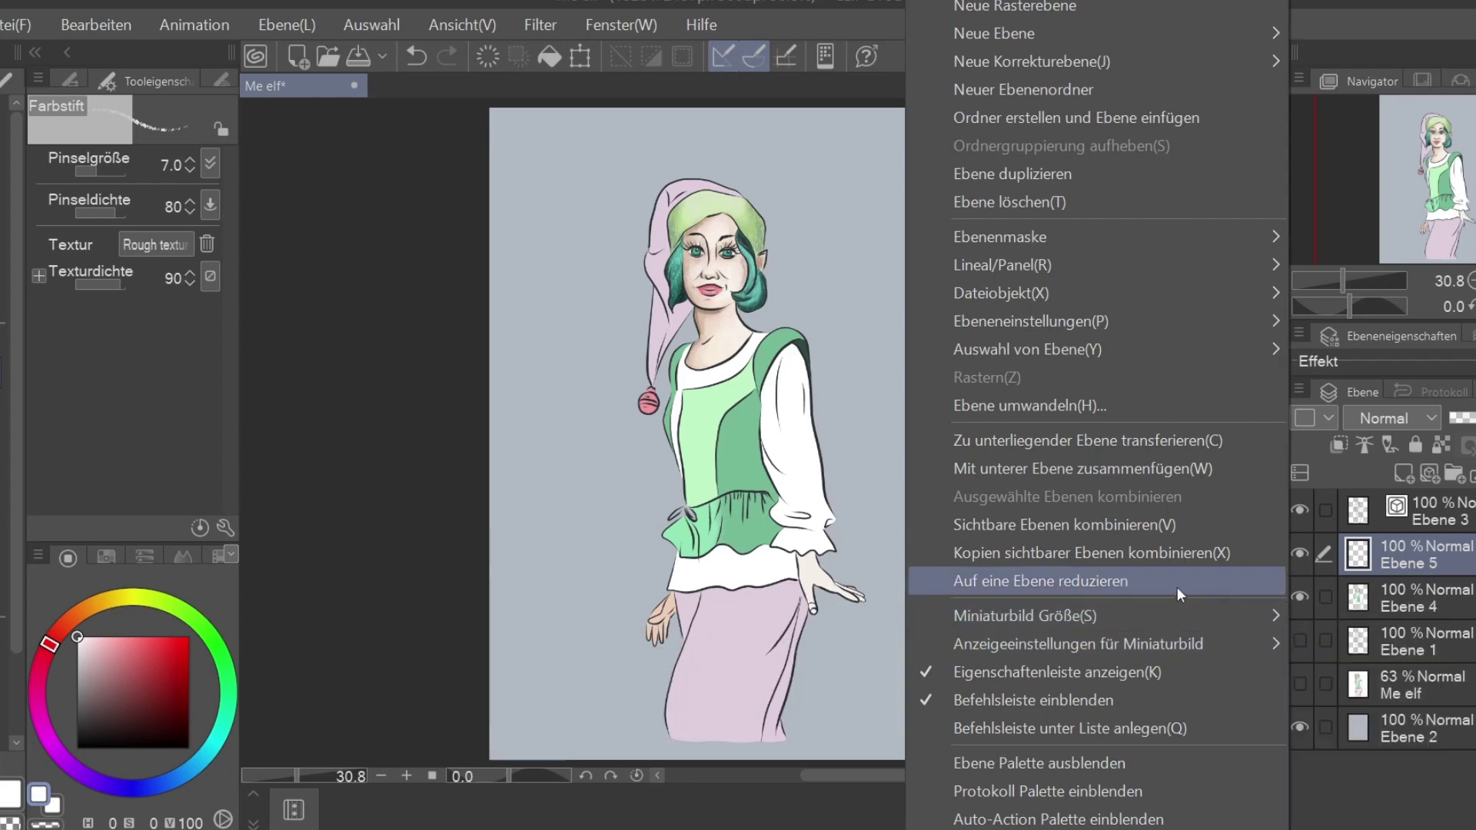
{"action": "key", "text": "Escape"}
Hatch red pencil stripes at size 10 along the hat's left side and edge
{"action": "scroll", "coordinate": [805, 354], "scroll_direction": "up", "scroll_amount": 4}
{"action": "left_click_drag", "start_coordinate": [805, 353], "coordinate": [862, 507]}
{"action": "key", "text": "bracketright"}
{"action": "key", "text": "bracketright"}
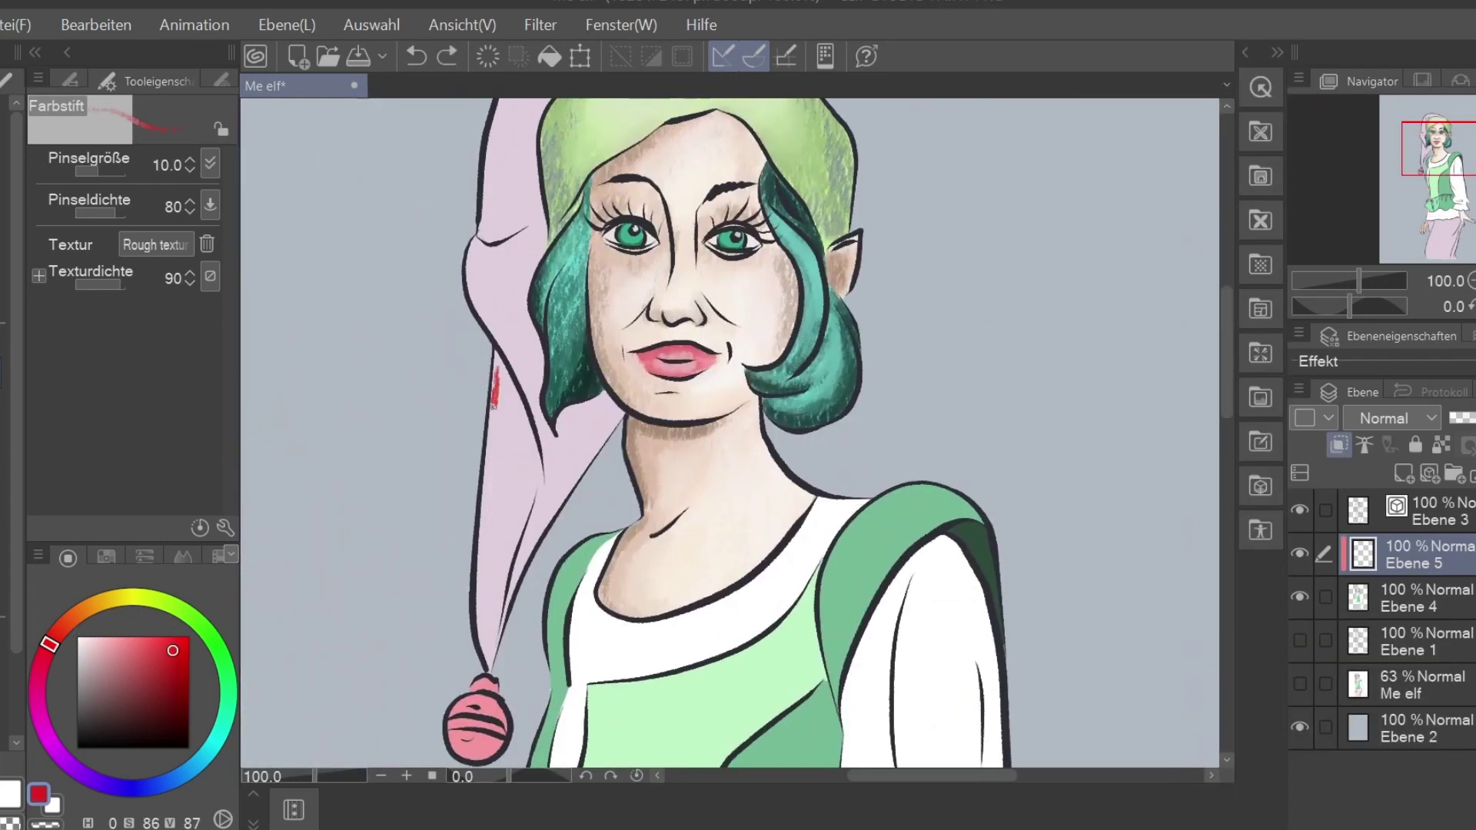
{"action": "left_click_drag", "start_coordinate": [494, 509], "coordinate": [512, 500]}
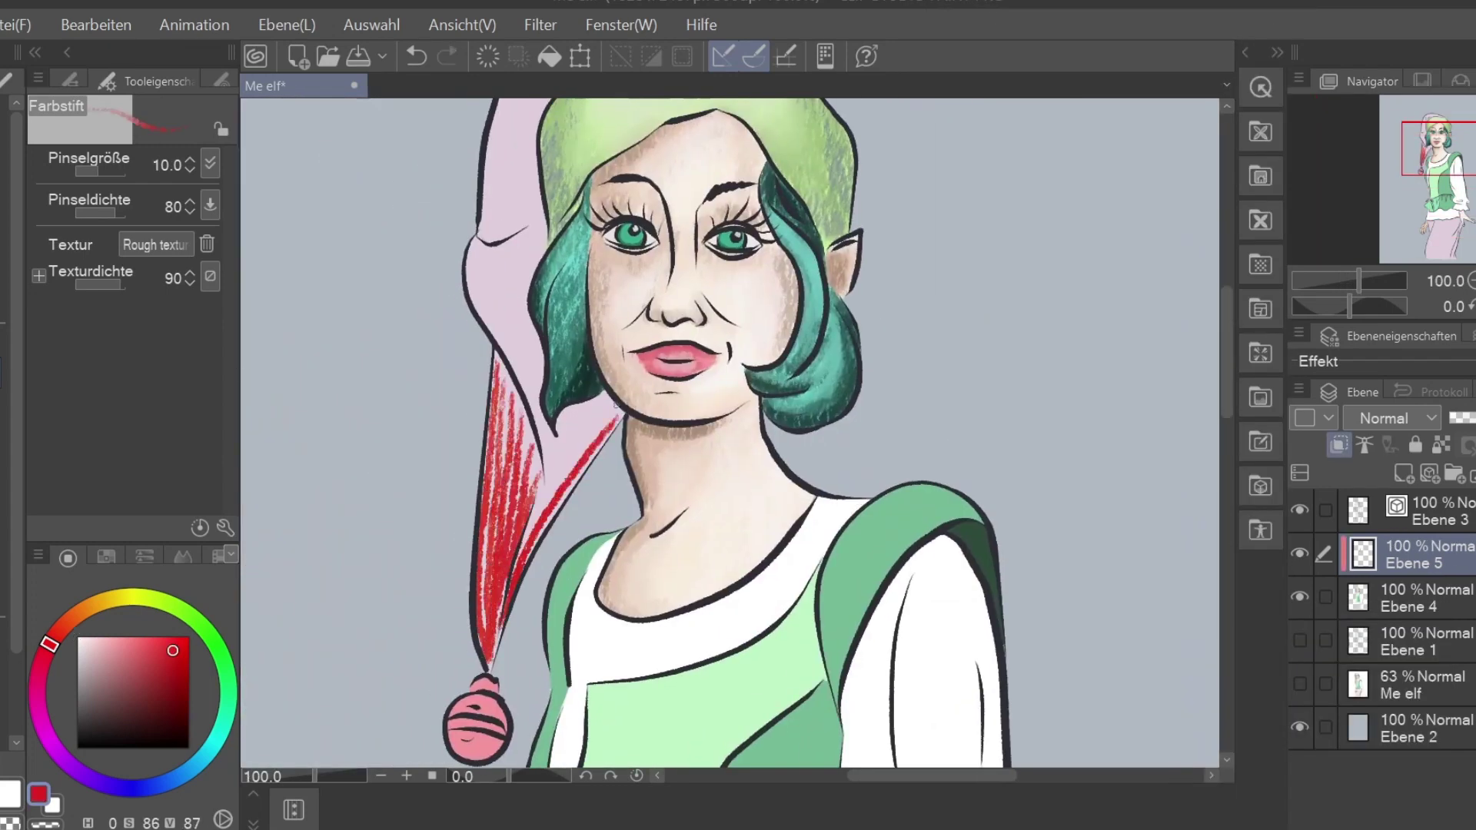
{"action": "left_click", "coordinate": [541, 435], "text": "alt"}
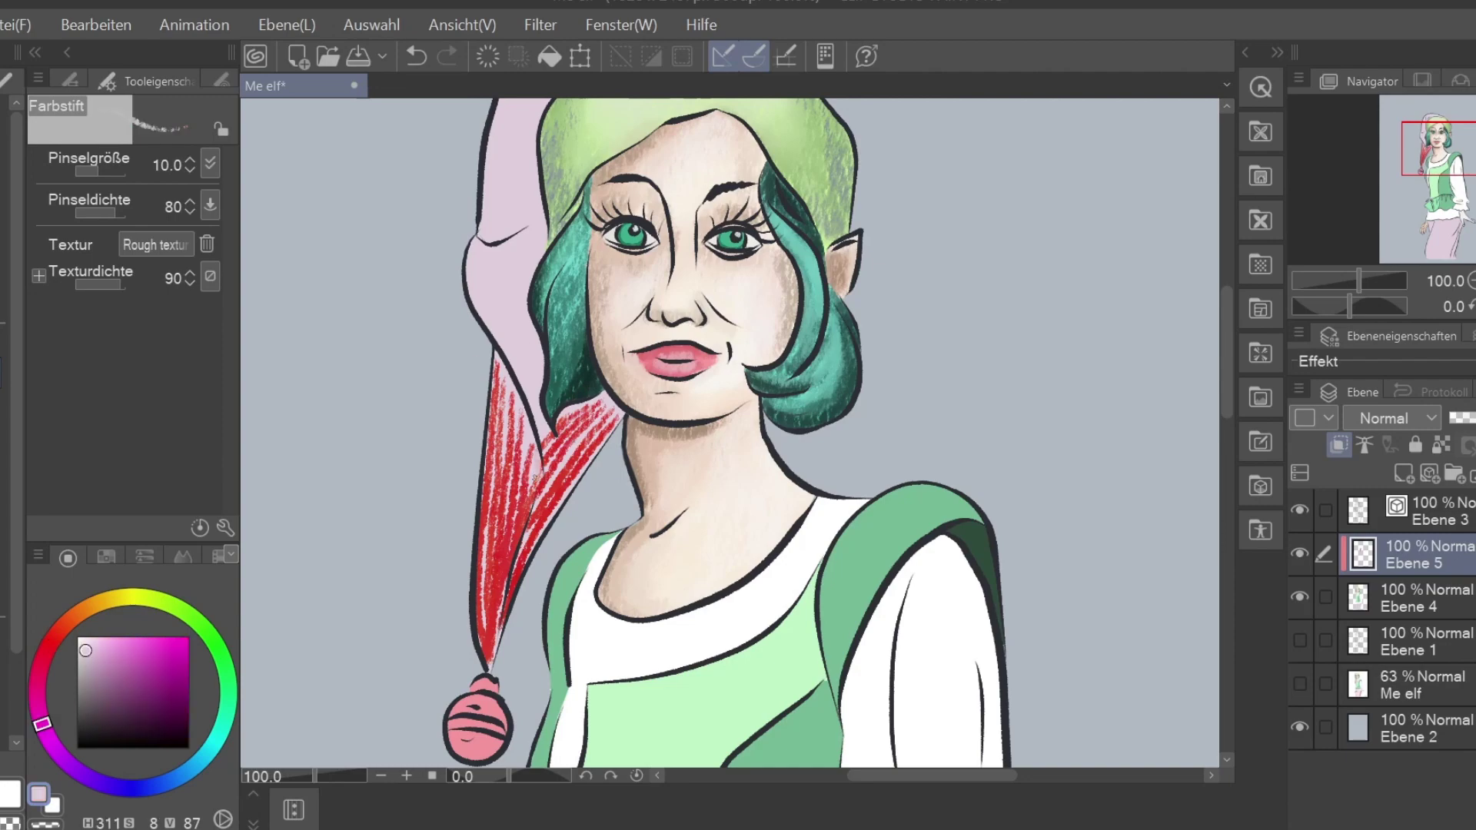
{"action": "left_click_drag", "start_coordinate": [541, 431], "coordinate": [501, 601]}
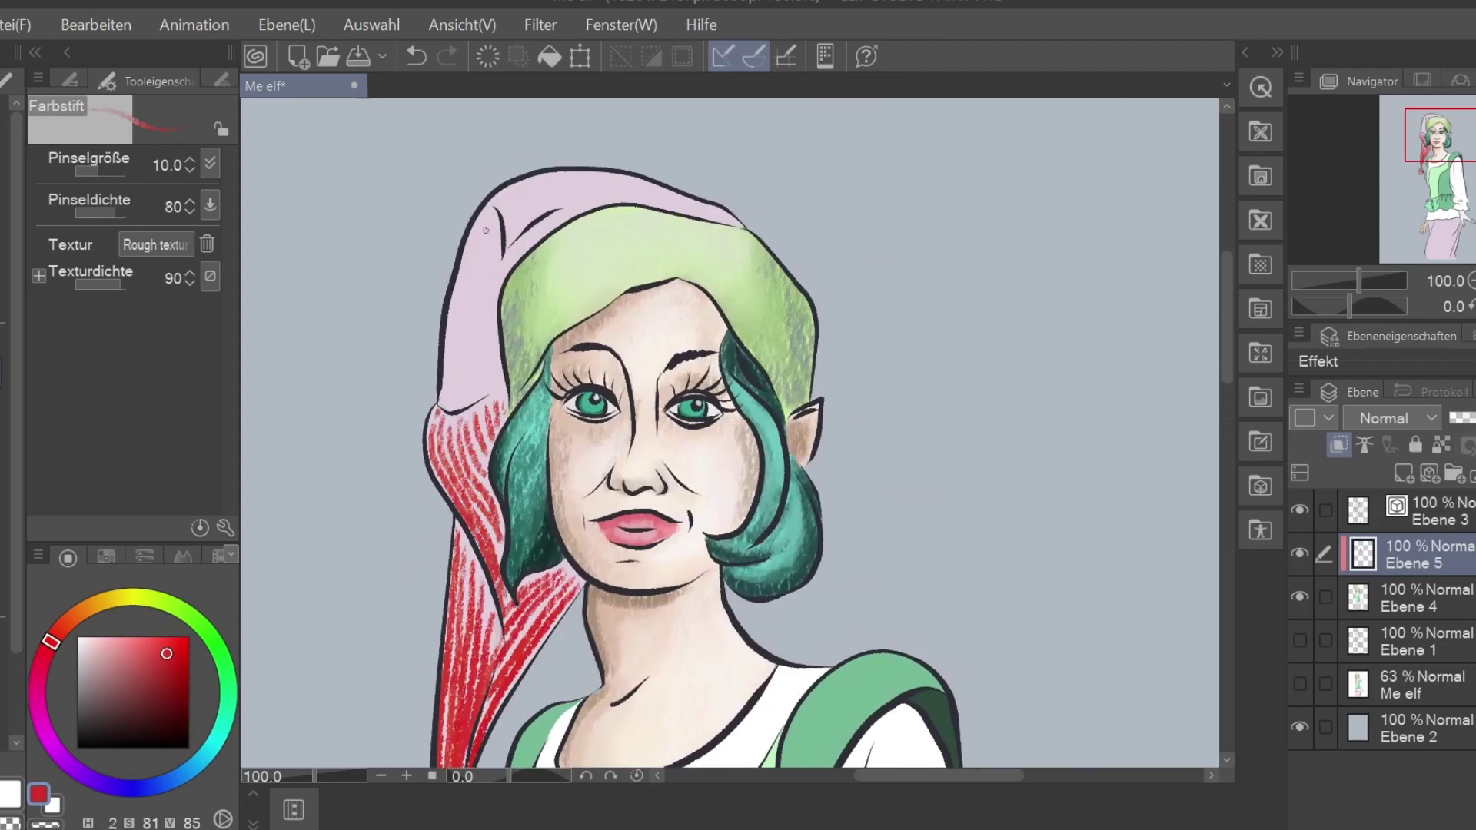
{"action": "mouse_move", "coordinate": [486, 229]}
{"action": "left_mouse_down"}
{"action": "mouse_move", "coordinate": [468, 407]}
{"action": "mouse_move", "coordinate": [976, 484]}
{"action": "mouse_move", "coordinate": [638, 665]}
{"action": "left_mouse_up"}
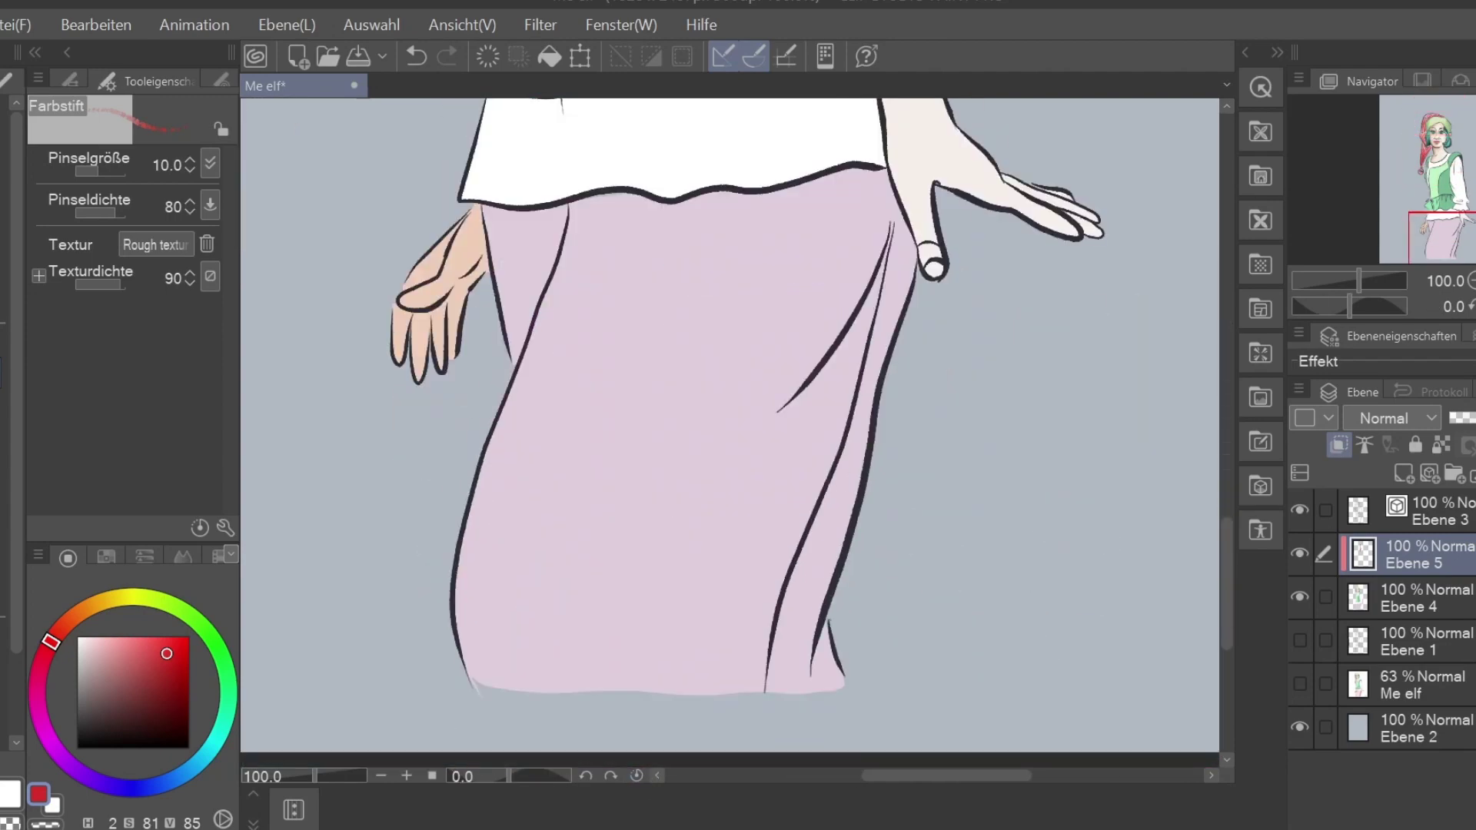
Cover the skirt with vertical red pencil stripes along its left edge, right fold and middle
{"action": "left_click_drag", "start_coordinate": [461, 419], "coordinate": [430, 641]}
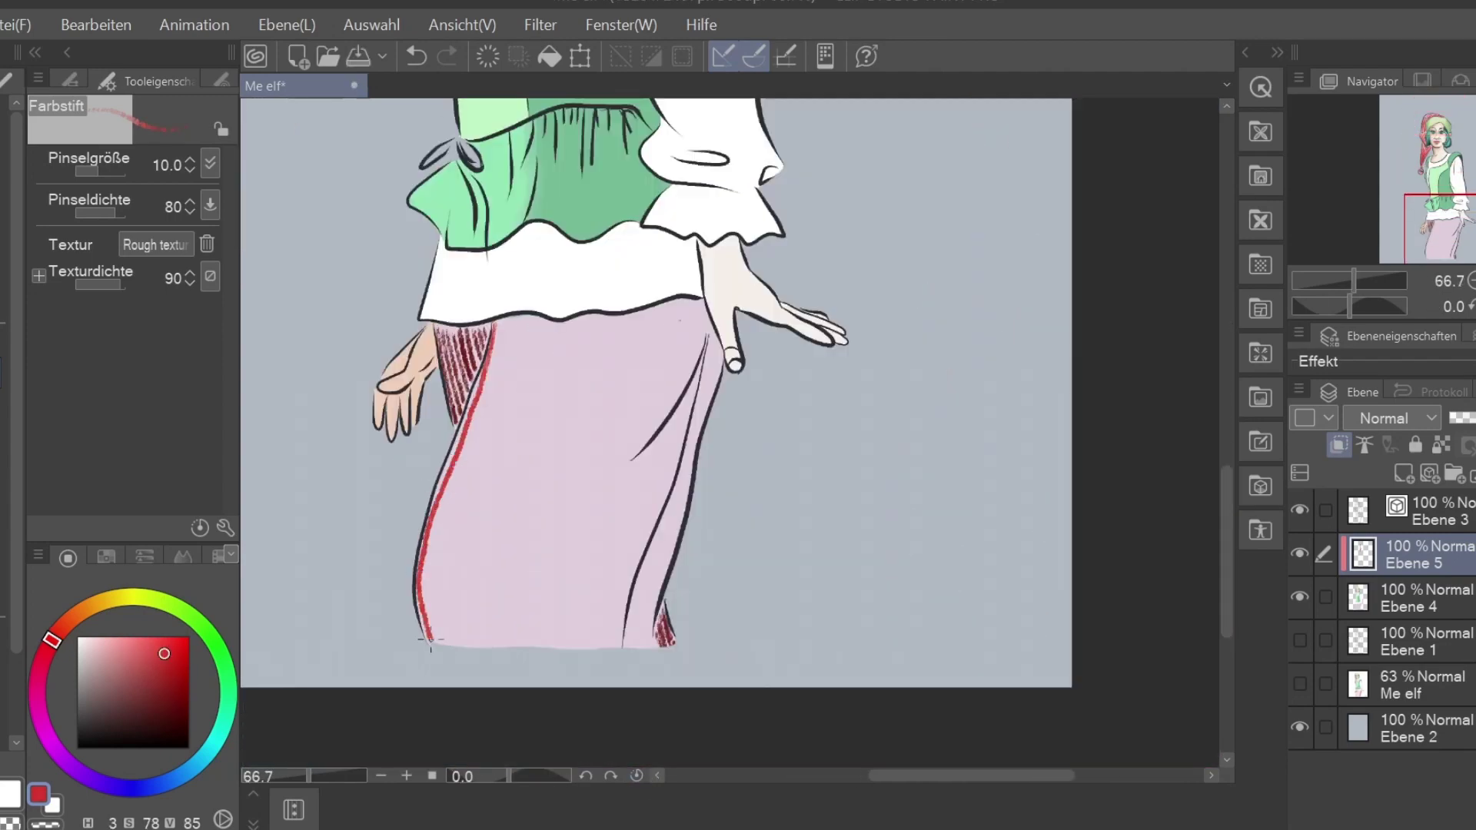
{"action": "left_click_drag", "start_coordinate": [459, 571], "coordinate": [466, 645]}
{"action": "left_click_drag", "start_coordinate": [696, 376], "coordinate": [605, 646]}
{"action": "left_click_drag", "start_coordinate": [677, 415], "coordinate": [615, 618]}
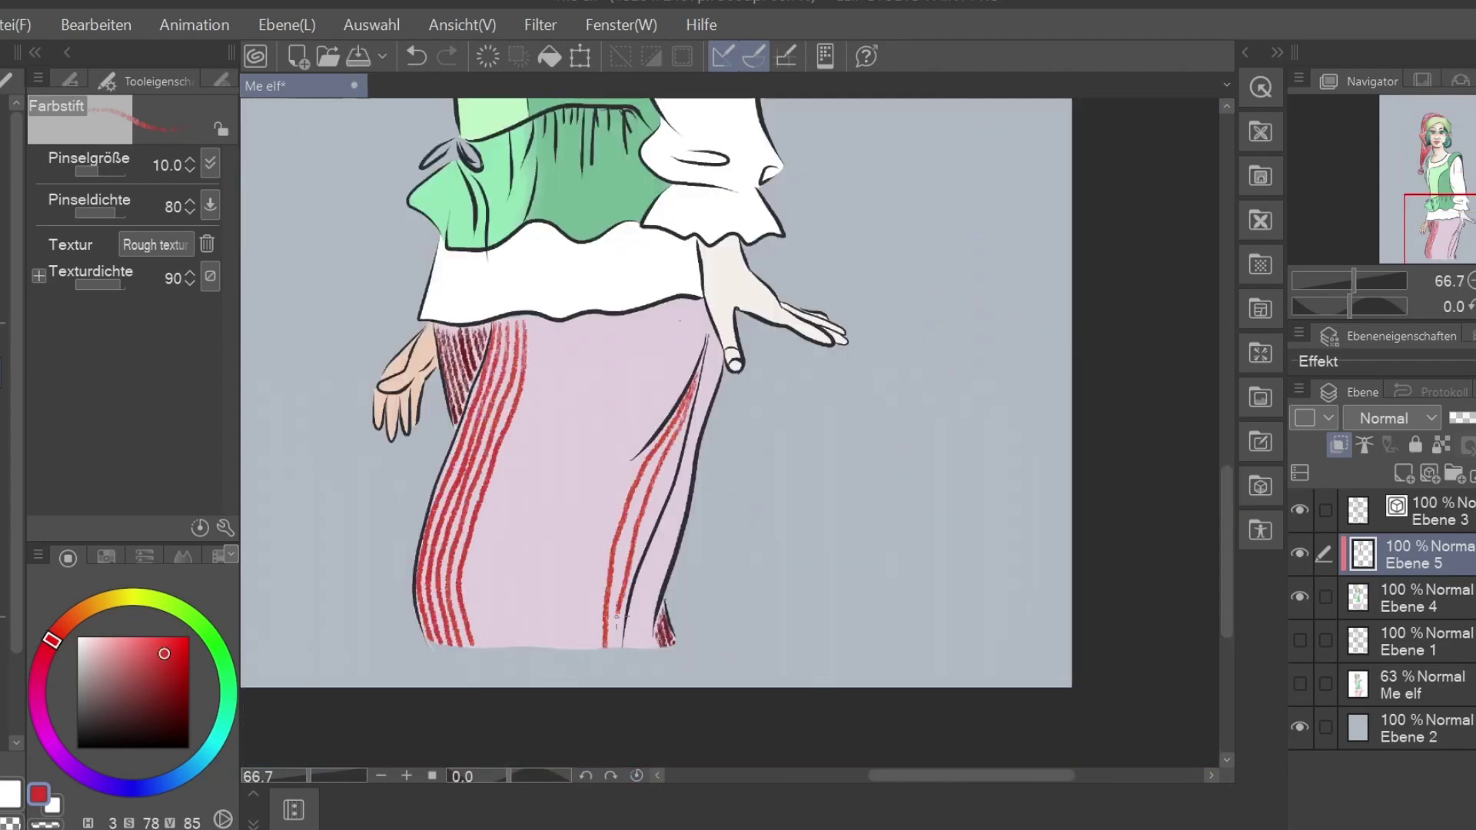
{"action": "left_click_drag", "start_coordinate": [642, 460], "coordinate": [591, 646]}
{"action": "left_click_drag", "start_coordinate": [700, 321], "coordinate": [562, 629]}
{"action": "left_click_drag", "start_coordinate": [706, 329], "coordinate": [643, 455]}
{"action": "left_click_drag", "start_coordinate": [701, 306], "coordinate": [546, 628]}
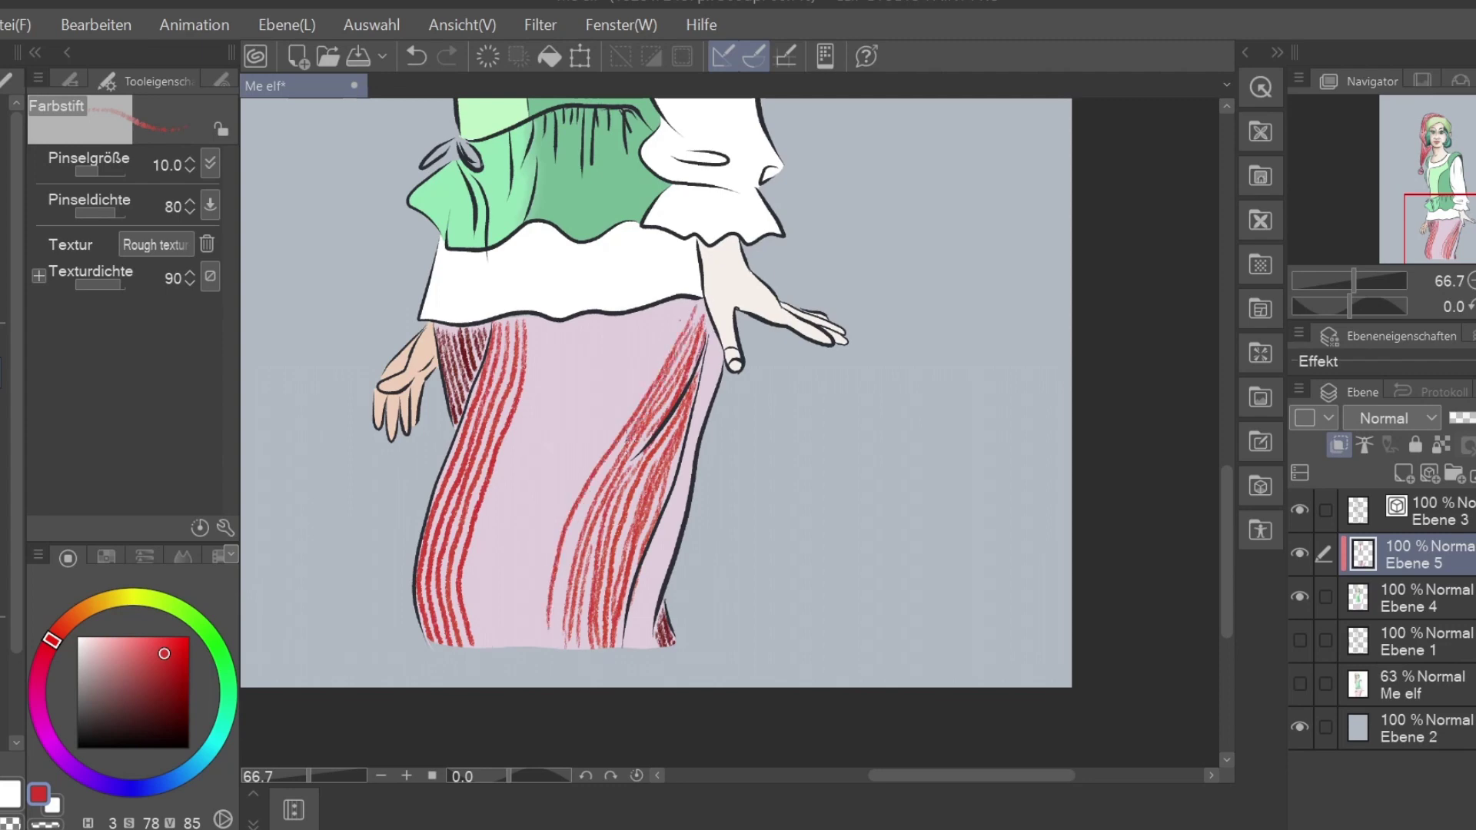
{"action": "left_click_drag", "start_coordinate": [573, 324], "coordinate": [507, 645]}
{"action": "left_click_drag", "start_coordinate": [599, 317], "coordinate": [530, 645]}
{"action": "left_click_drag", "start_coordinate": [680, 301], "coordinate": [542, 626]}
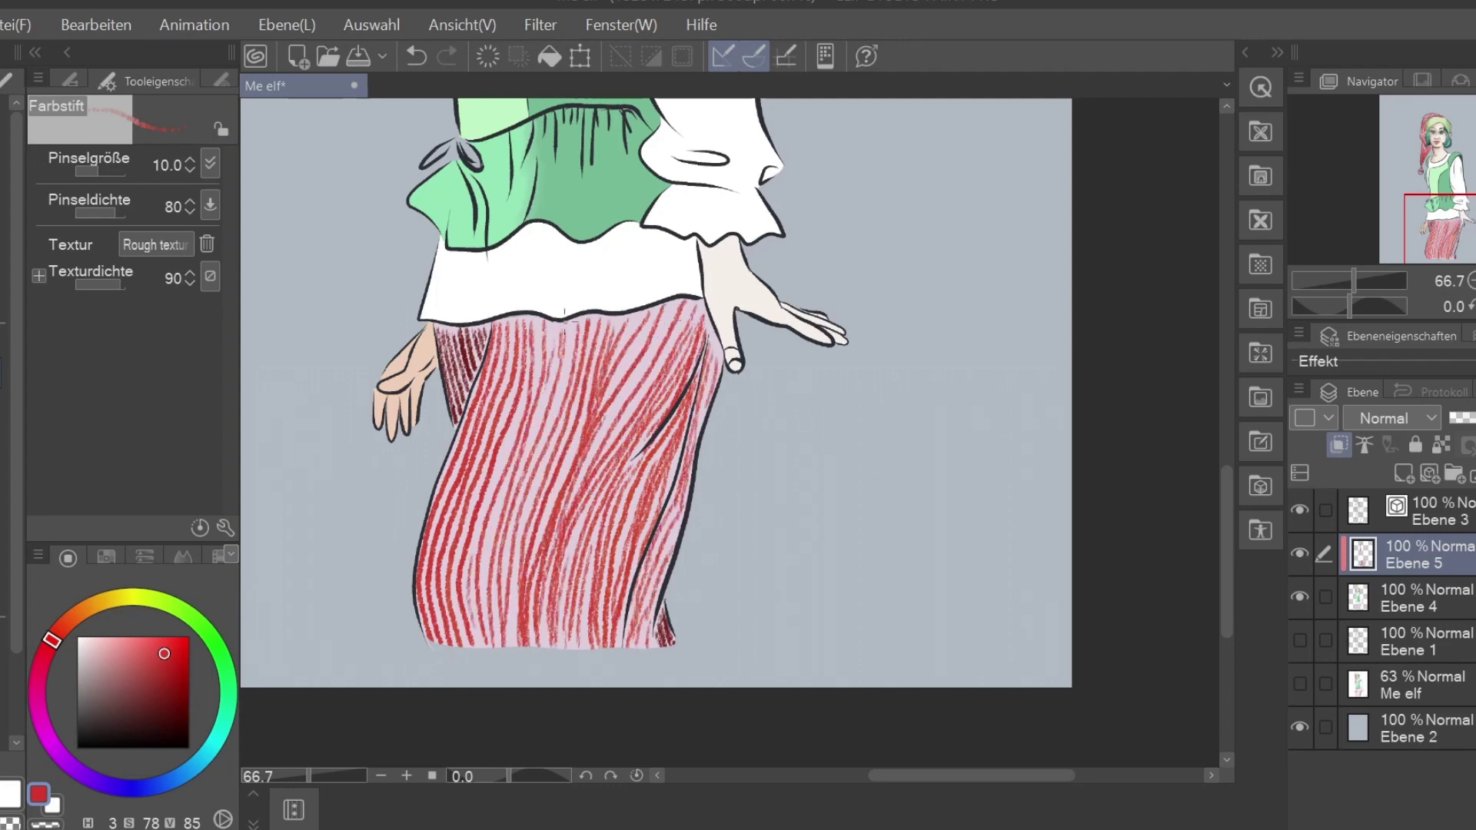
Switch to the soft eraser variant
{"action": "scroll", "coordinate": [769, 422], "scroll_direction": "down", "scroll_amount": 2}
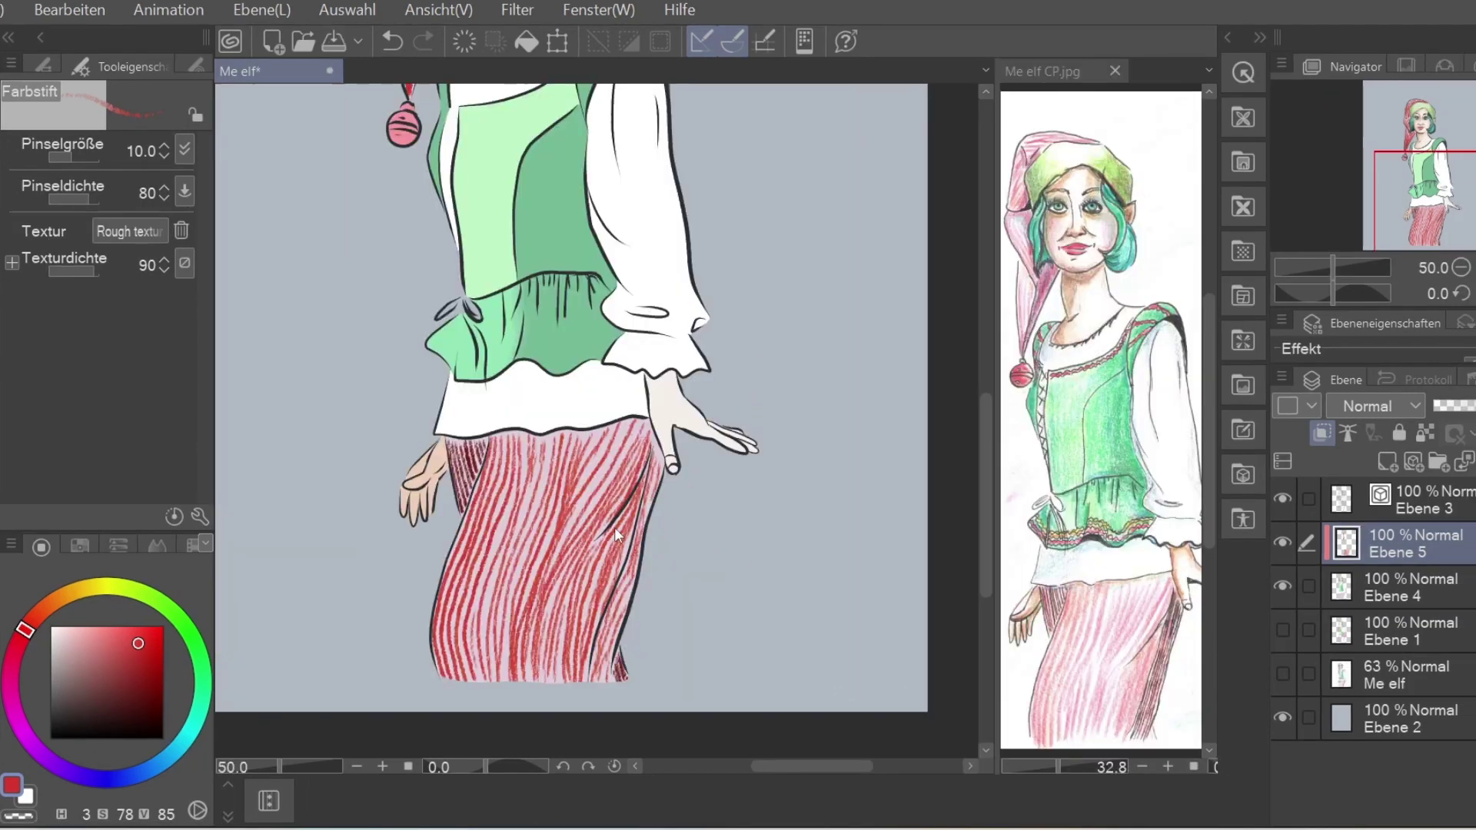
{"action": "left_click", "coordinate": [43, 66]}
{"action": "left_click", "coordinate": [126, 185]}
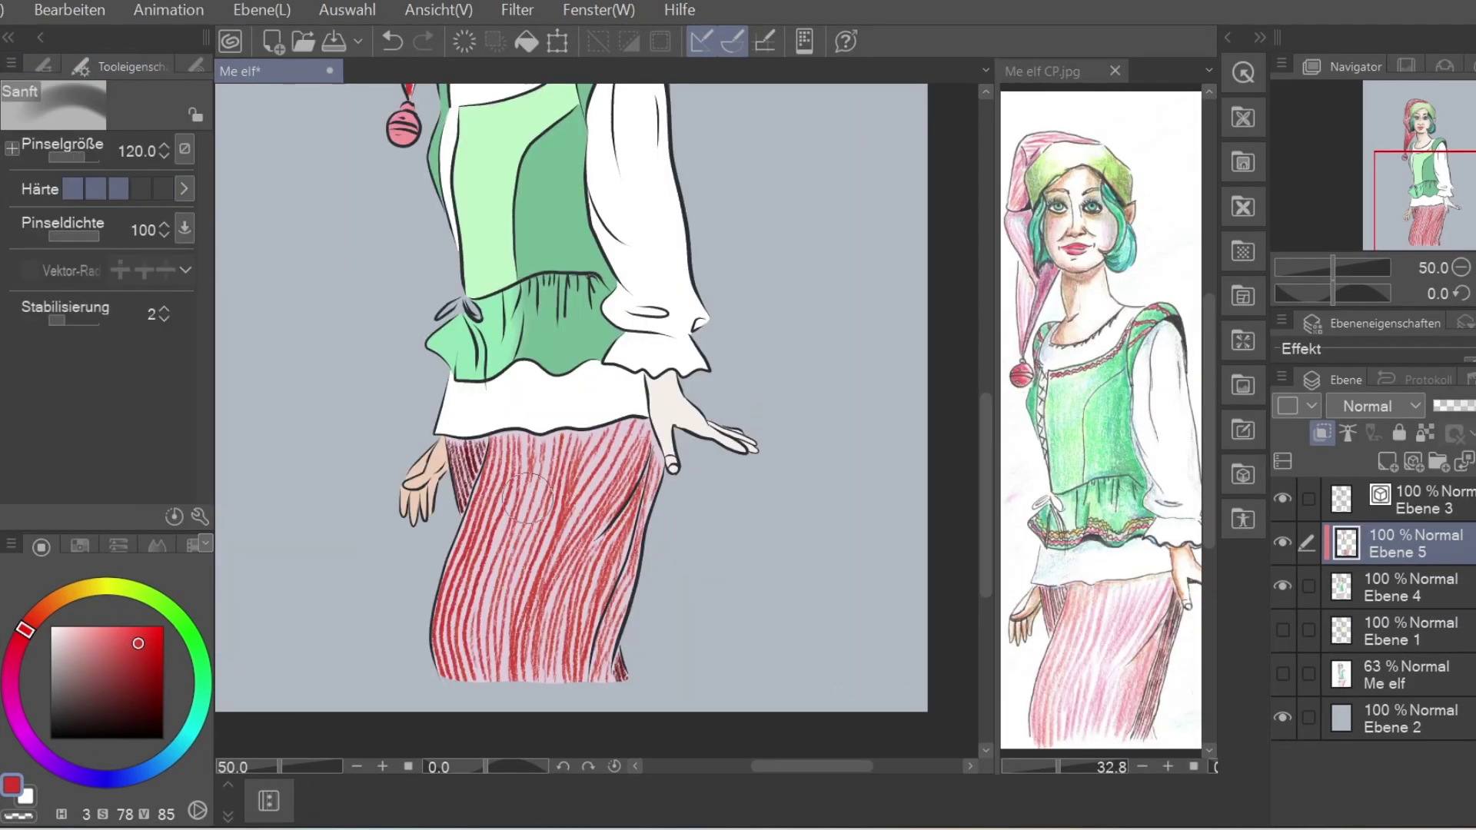
{"action": "scroll", "coordinate": [490, 648], "scroll_direction": "up", "scroll_amount": 10}
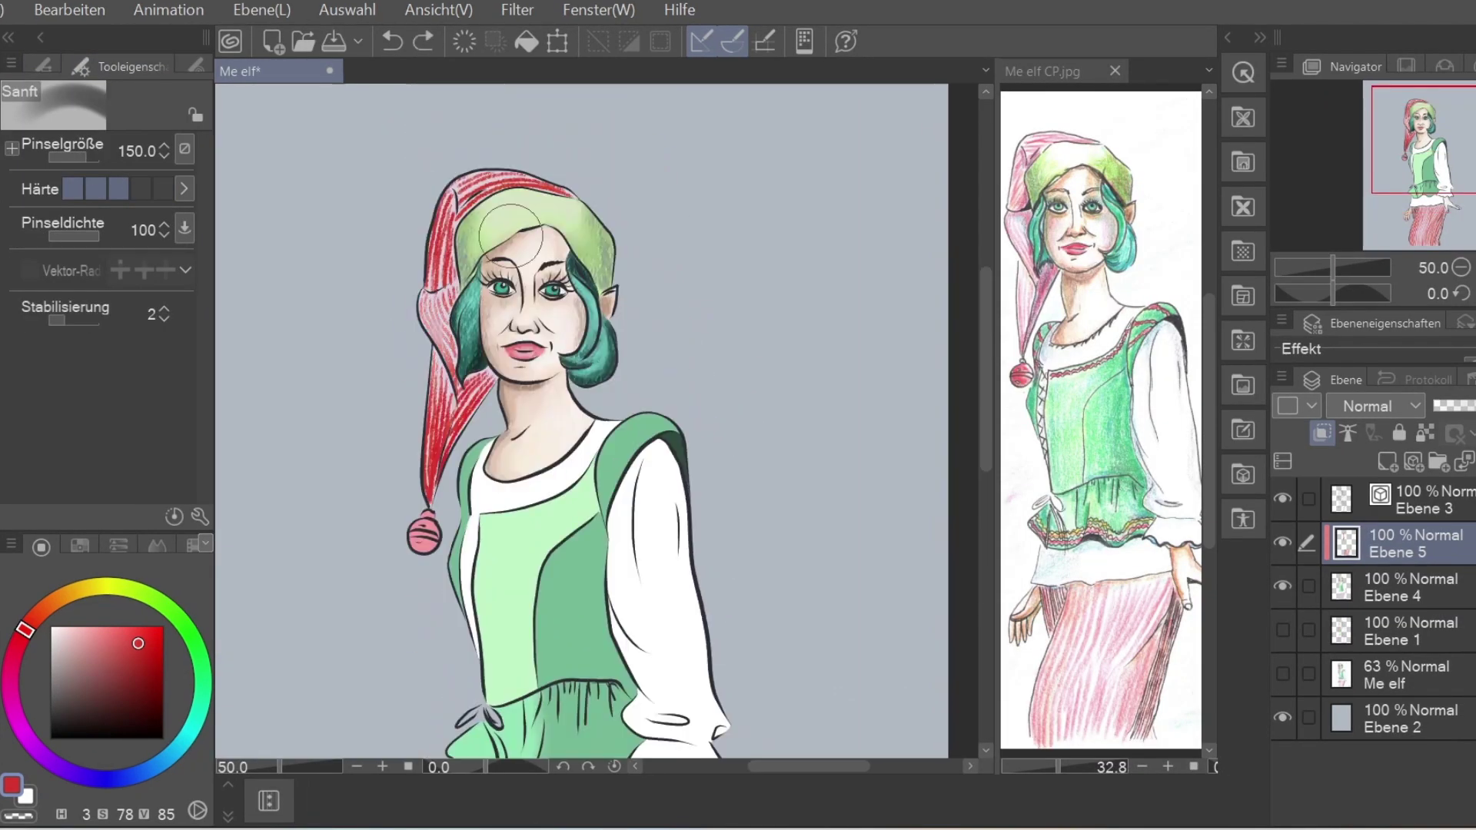
Auto-select the green vest and peplum on the flat-colour layer, then return to the shading layer
{"action": "key", "text": "p"}
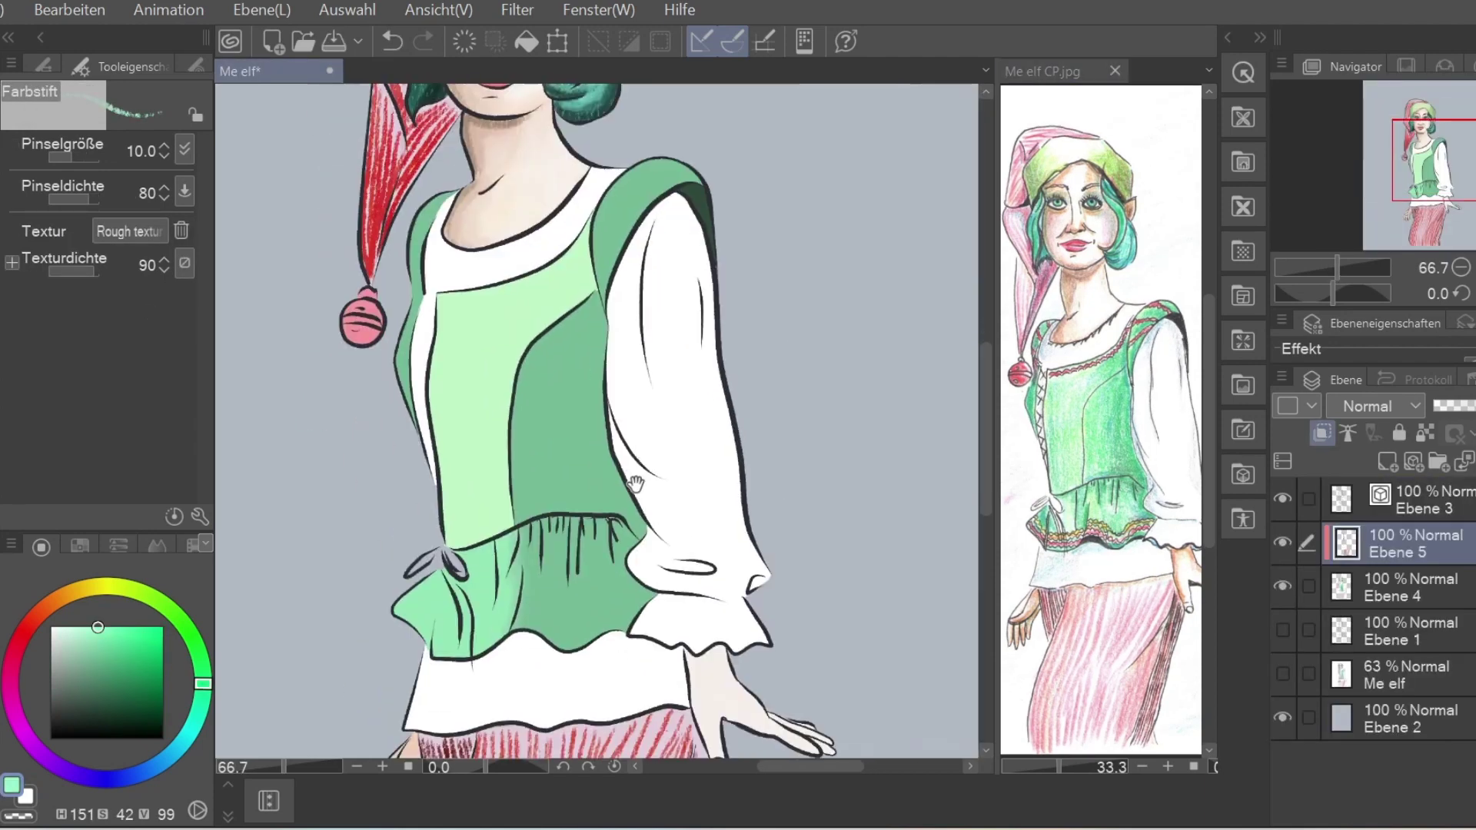
{"action": "key", "text": "w"}
{"action": "left_click", "coordinate": [1443, 596]}
{"action": "left_click", "coordinate": [587, 471]}
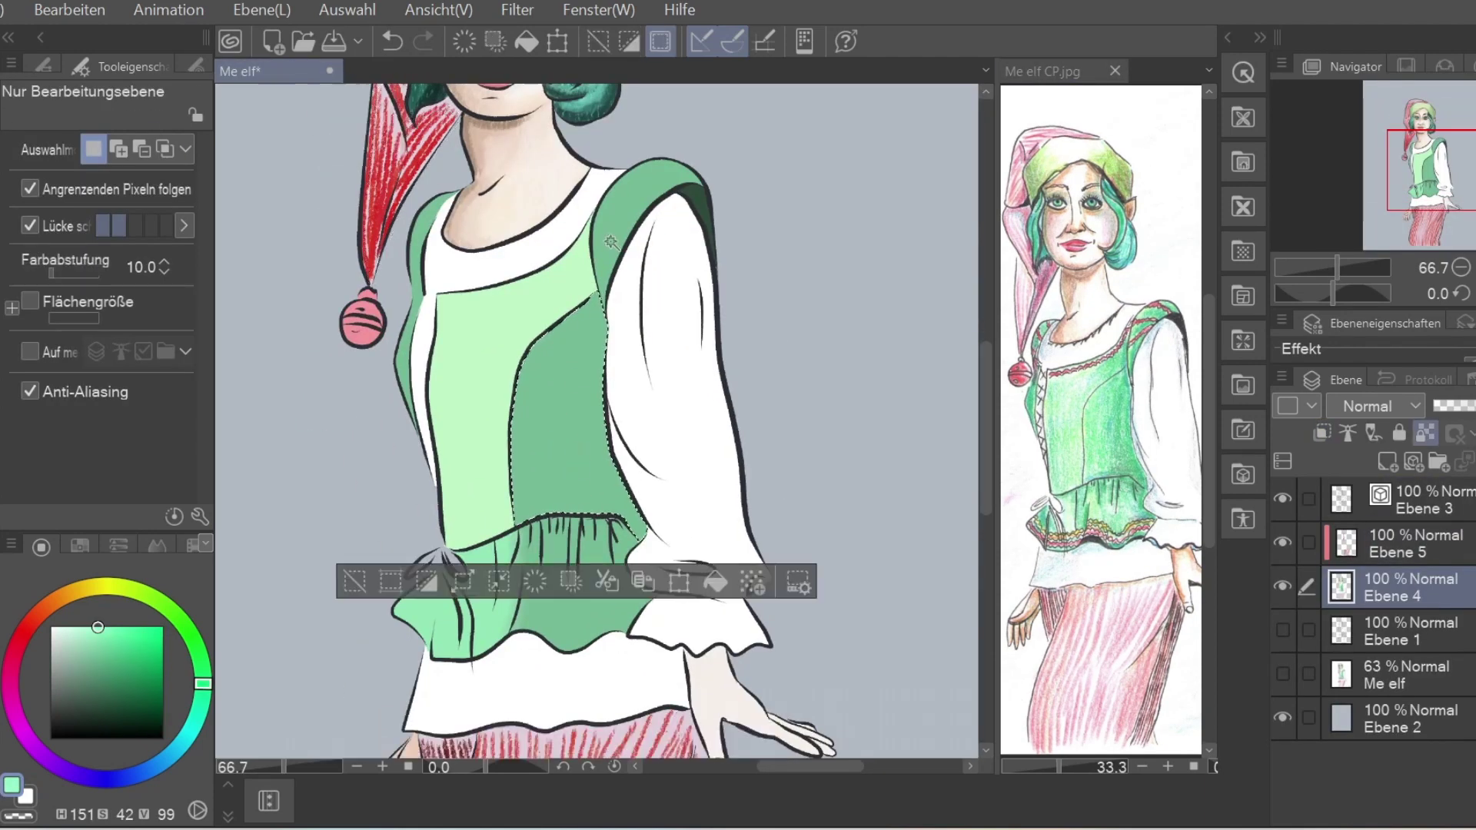
{"action": "left_click", "coordinate": [1414, 543]}
{"action": "key", "text": "p"}
Shade the vest and peplum with dark green hatching and pale mint texture using a larger pencil
{"action": "mouse_move", "coordinate": [615, 415]}
{"action": "left_mouse_down"}
{"action": "mouse_move", "coordinate": [585, 554]}
{"action": "mouse_move", "coordinate": [622, 462]}
{"action": "mouse_move", "coordinate": [569, 480]}
{"action": "mouse_move", "coordinate": [584, 538]}
{"action": "mouse_move", "coordinate": [615, 256]}
{"action": "left_mouse_up"}
{"action": "key", "text": "bracketright"}
{"action": "key", "text": "bracketright"}
{"action": "key", "text": "bracketright"}
{"action": "mouse_move", "coordinate": [584, 523]}
{"action": "left_mouse_down"}
{"action": "mouse_move", "coordinate": [630, 569]}
{"action": "mouse_move", "coordinate": [538, 538]}
{"action": "mouse_move", "coordinate": [584, 553]}
{"action": "mouse_move", "coordinate": [480, 657]}
{"action": "mouse_move", "coordinate": [523, 583]}
{"action": "left_mouse_up"}
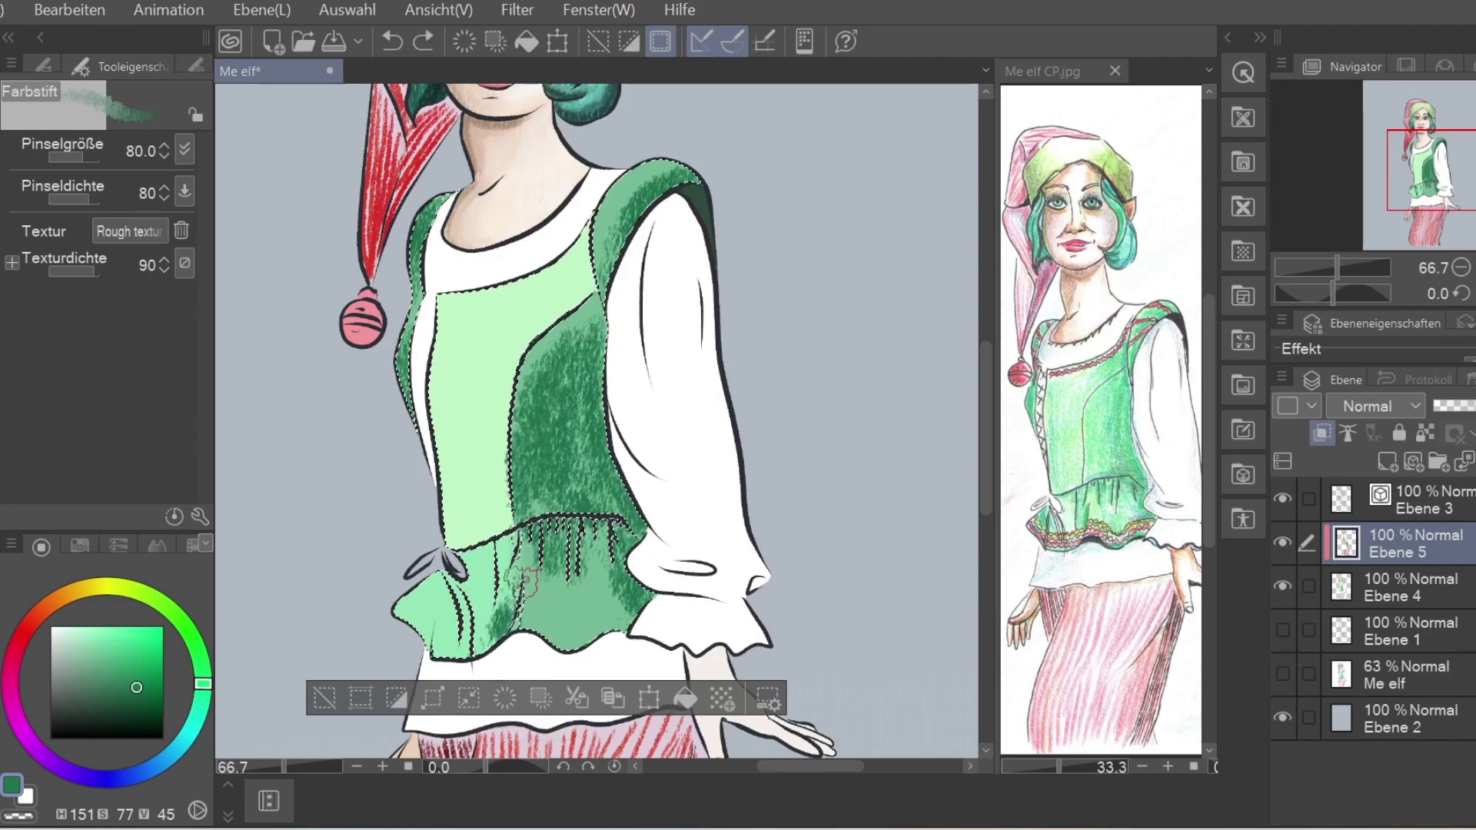
{"action": "left_click", "coordinate": [434, 615], "text": "alt"}
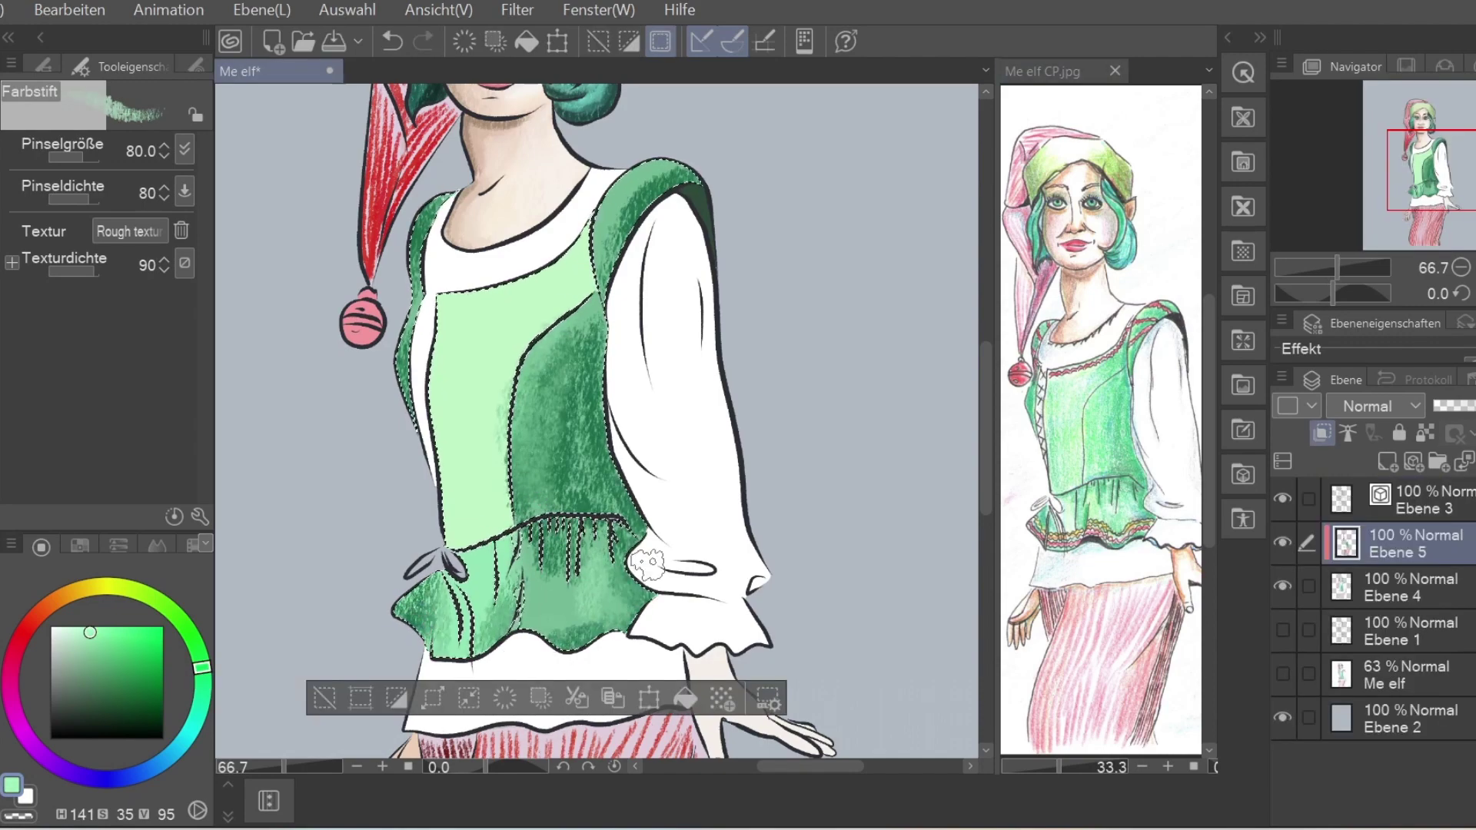
{"action": "left_click", "coordinate": [604, 300], "text": "alt"}
{"action": "left_click_drag", "start_coordinate": [588, 307], "coordinate": [565, 257]}
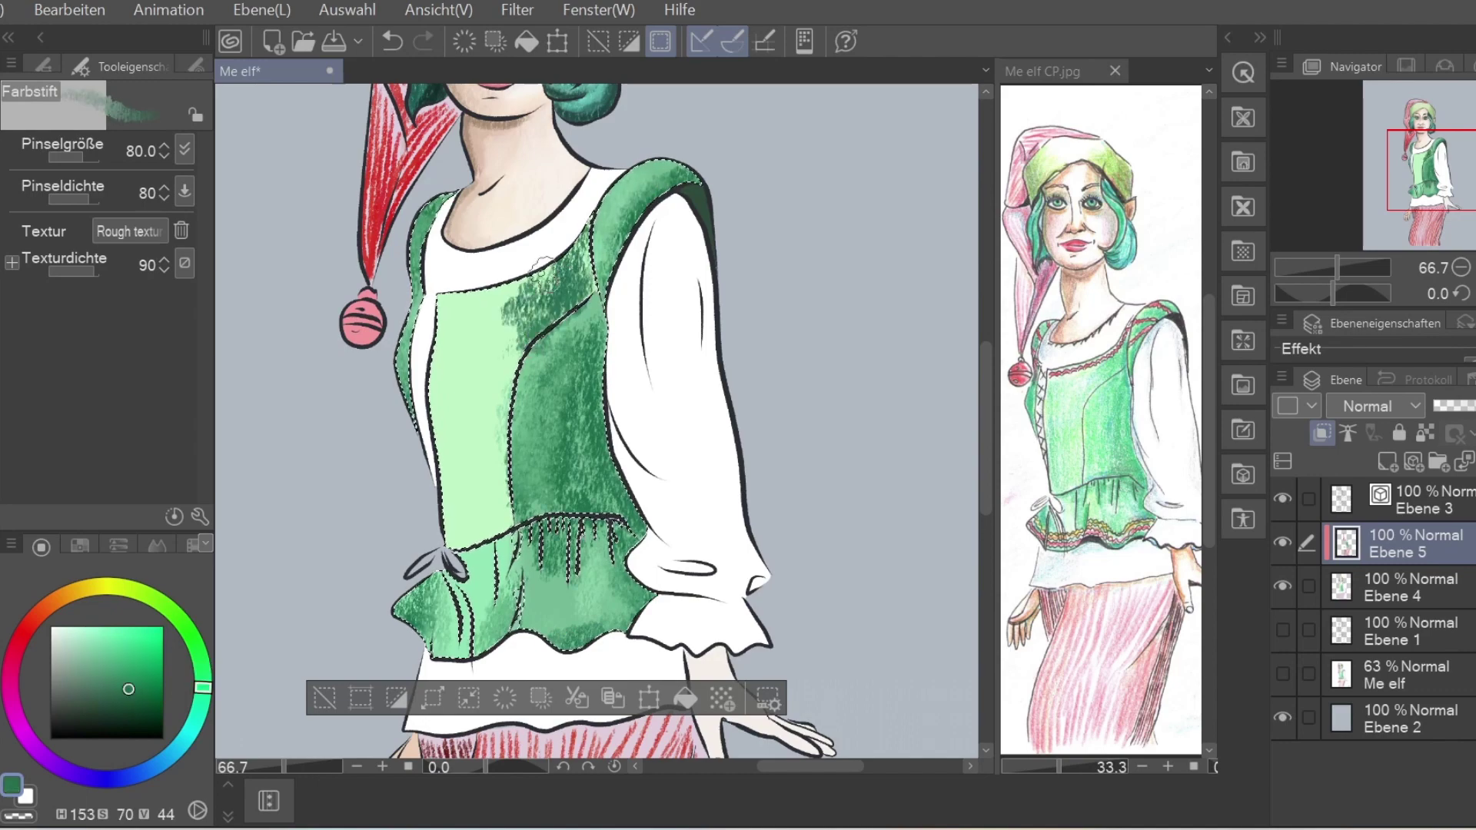
{"action": "left_click", "coordinate": [483, 323], "text": "alt"}
{"action": "left_click_drag", "start_coordinate": [454, 446], "coordinate": [483, 323]}
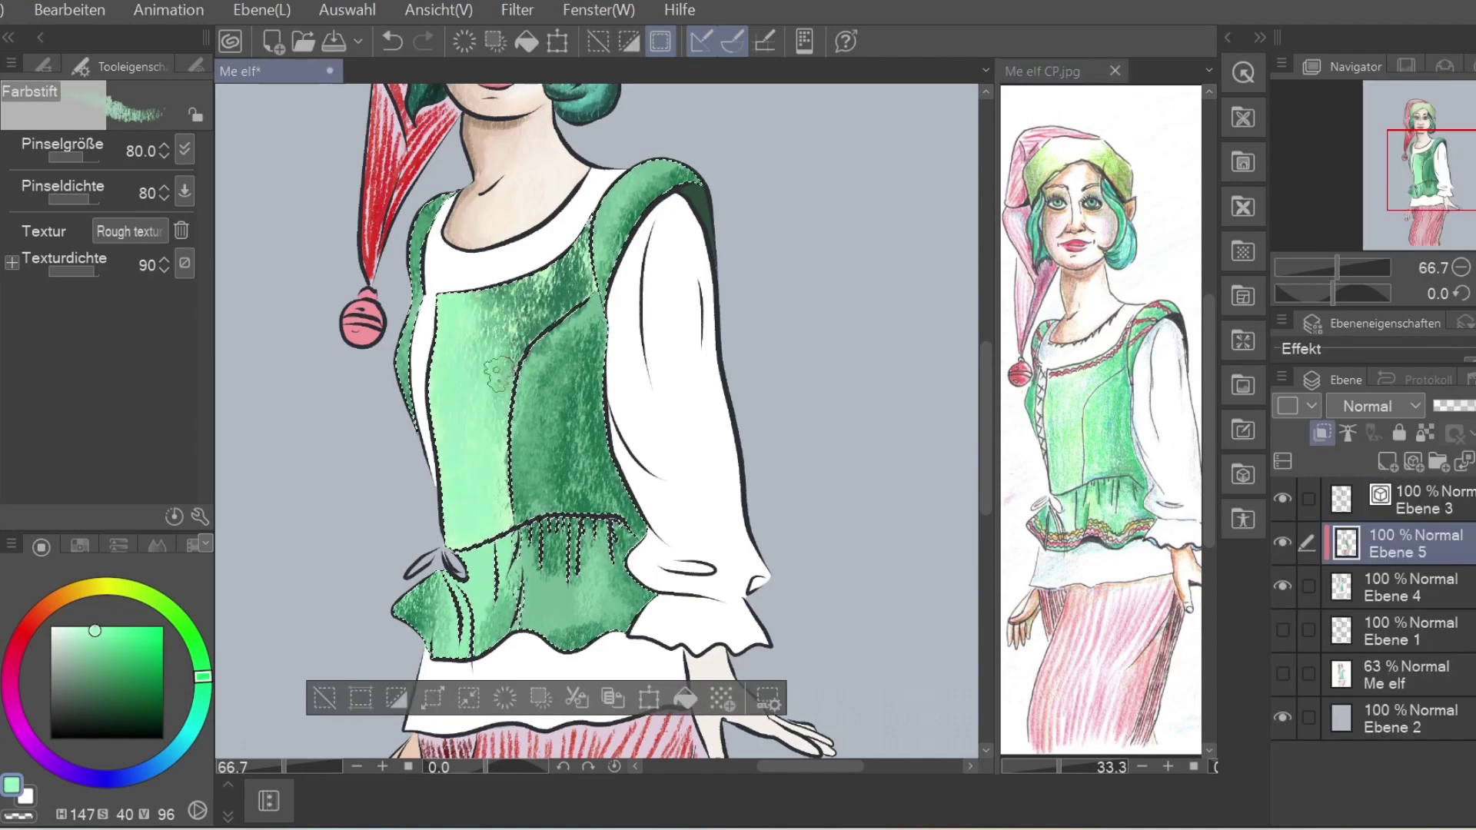
Clear the vest selection and shade the lower white shirt with grey-blue texture, then pick a darker blue-grey
{"action": "scroll", "coordinate": [718, 412], "scroll_direction": "down", "scroll_amount": 2}
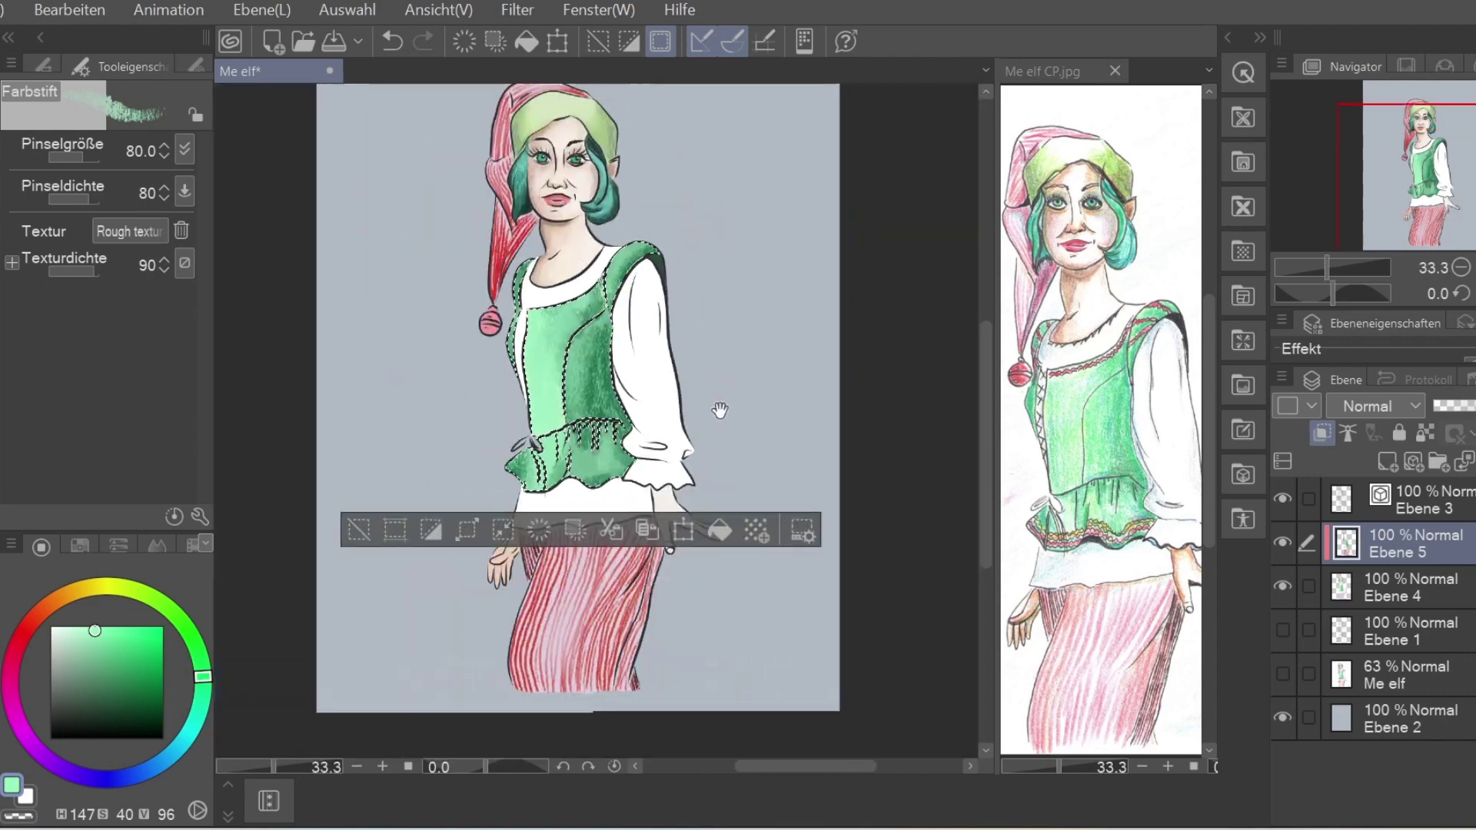
{"action": "left_click", "coordinate": [139, 618], "text": "alt"}
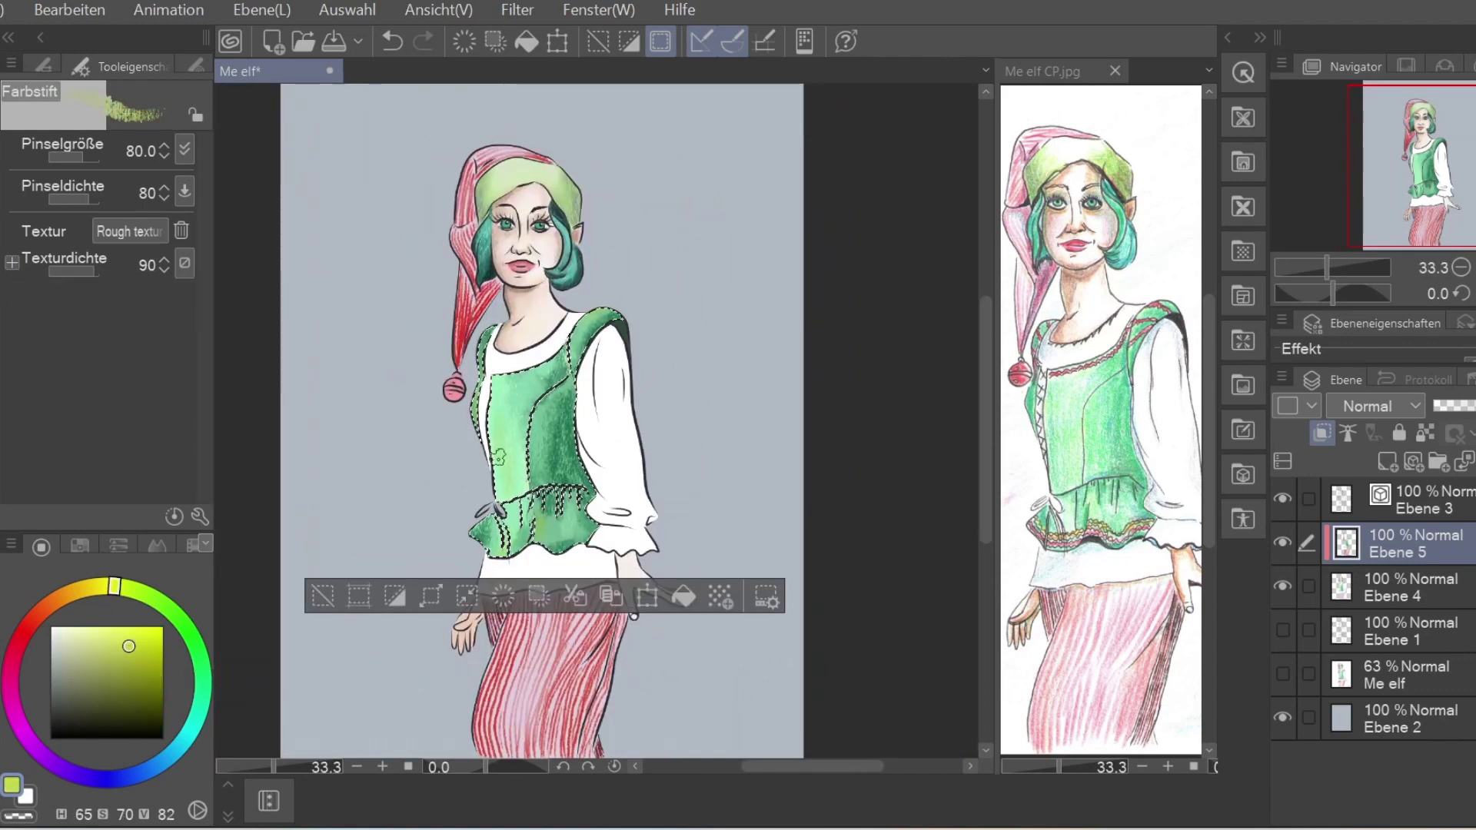
{"action": "key", "text": "ctrl+d"}
{"action": "scroll", "coordinate": [500, 457], "scroll_direction": "up", "scroll_amount": 2}
{"action": "key", "text": "j"}
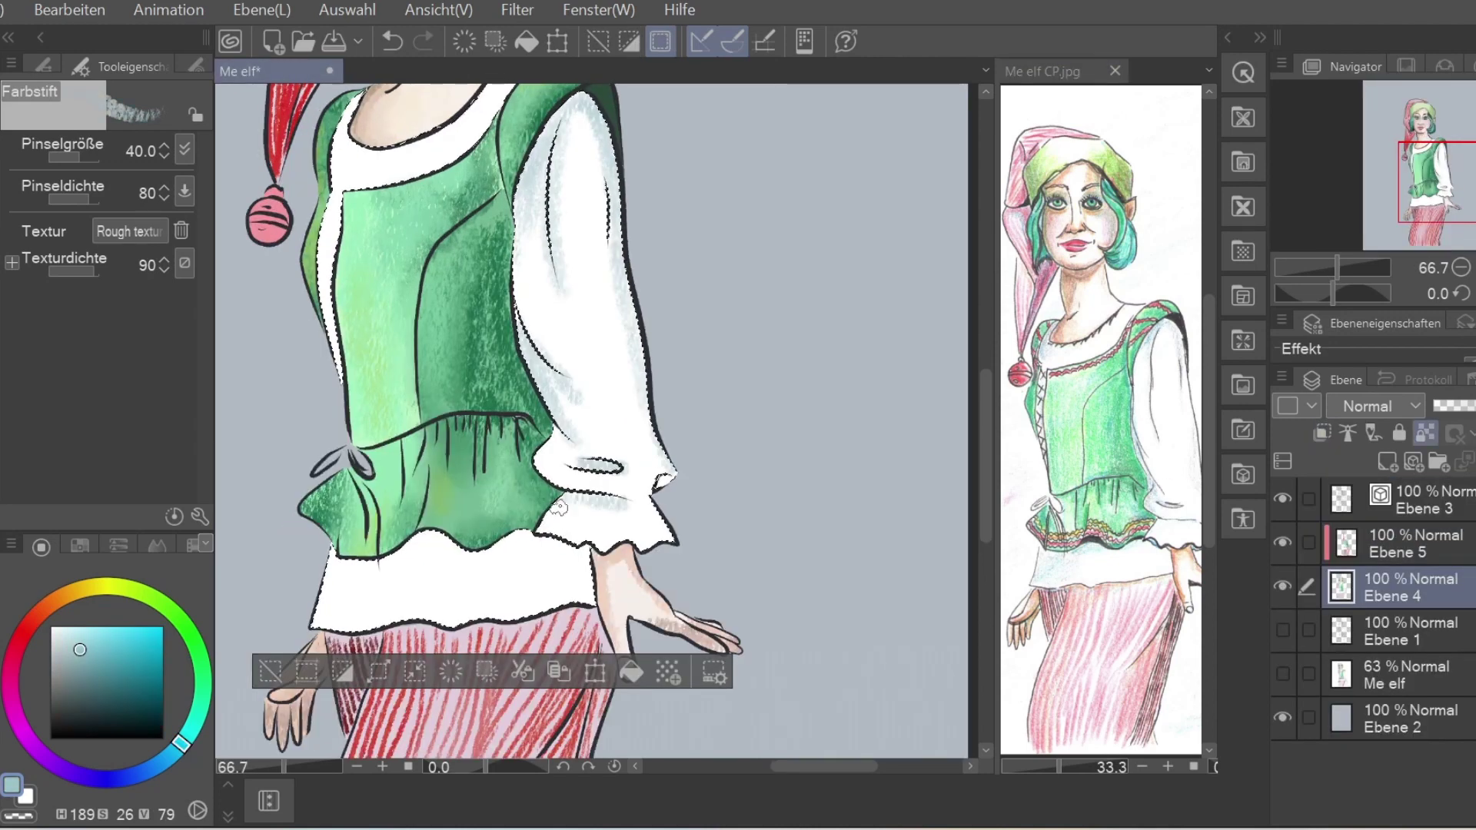
{"action": "mouse_move", "coordinate": [430, 549]}
{"action": "left_mouse_down"}
{"action": "mouse_move", "coordinate": [346, 599]}
{"action": "mouse_move", "coordinate": [382, 583]}
{"action": "left_mouse_up"}
{"action": "scroll", "coordinate": [382, 582], "scroll_direction": "up", "scroll_amount": 3}
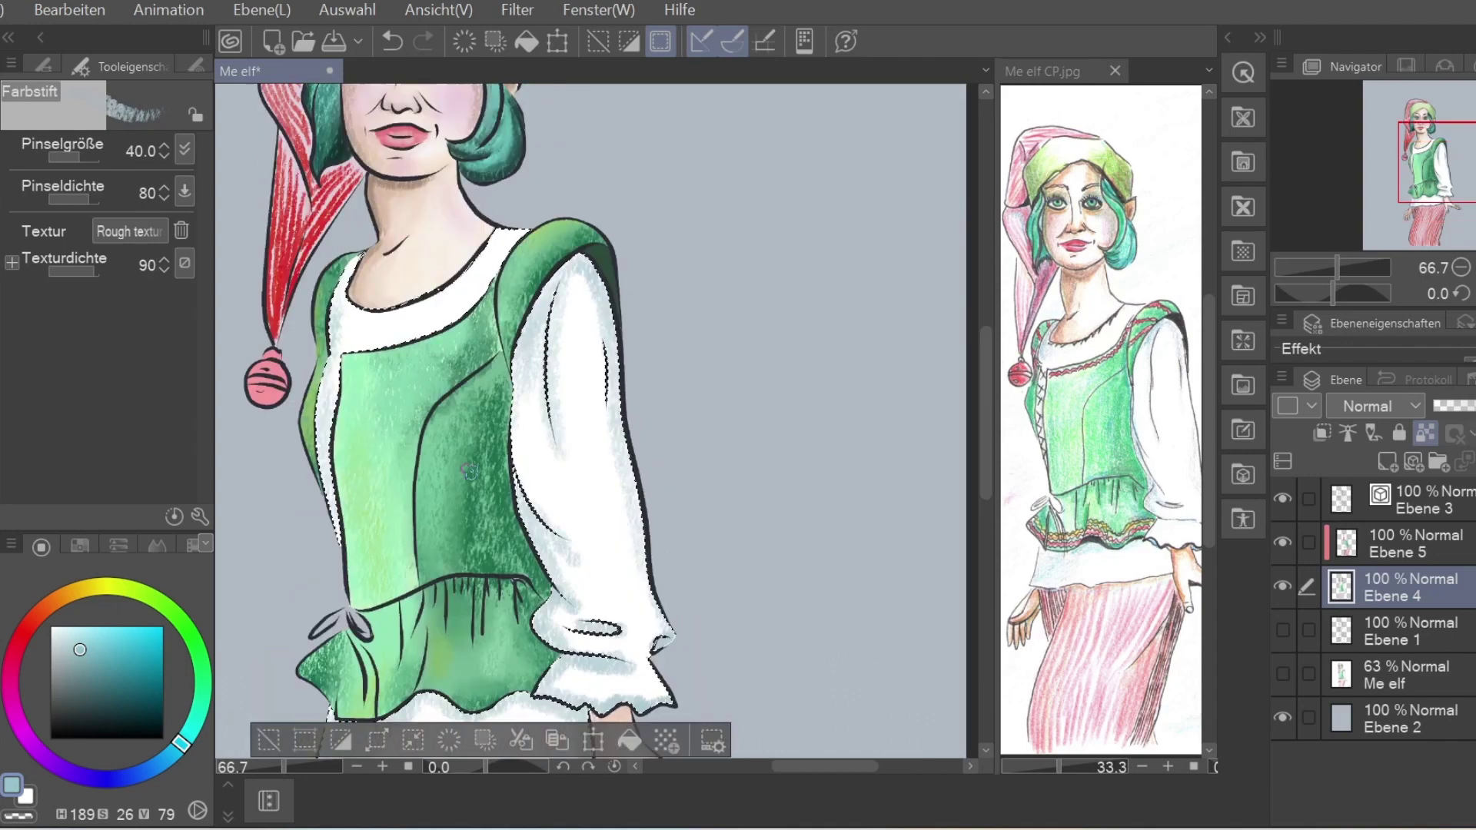
{"action": "left_click", "coordinate": [88, 652]}
{"action": "left_click", "coordinate": [88, 674]}
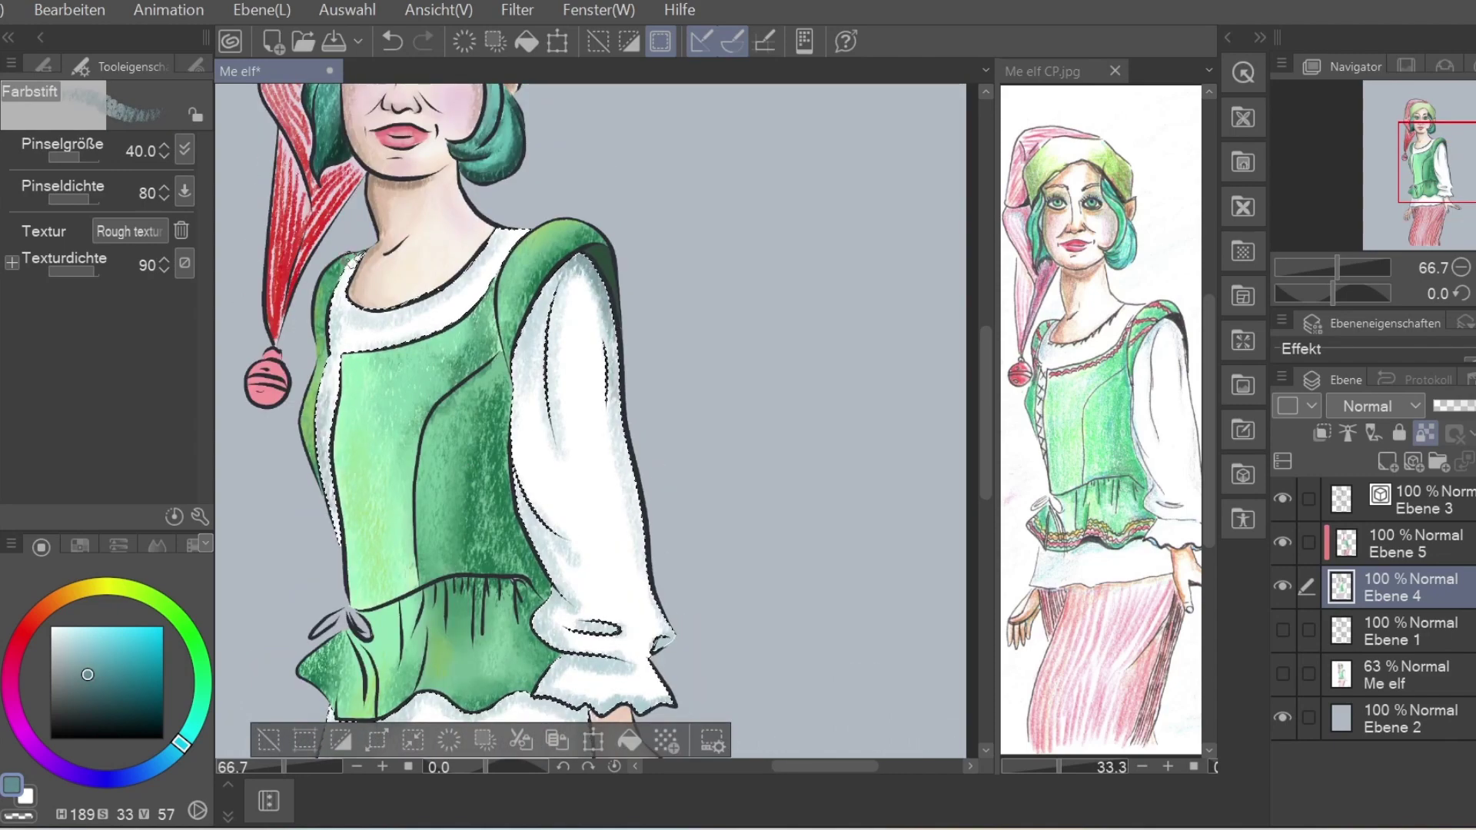
{"action": "scroll", "coordinate": [347, 493], "scroll_direction": "down", "scroll_amount": 4}
Scroll the view down over the finished elf
{"action": "scroll", "coordinate": [626, 431], "scroll_direction": "down", "scroll_amount": 2}
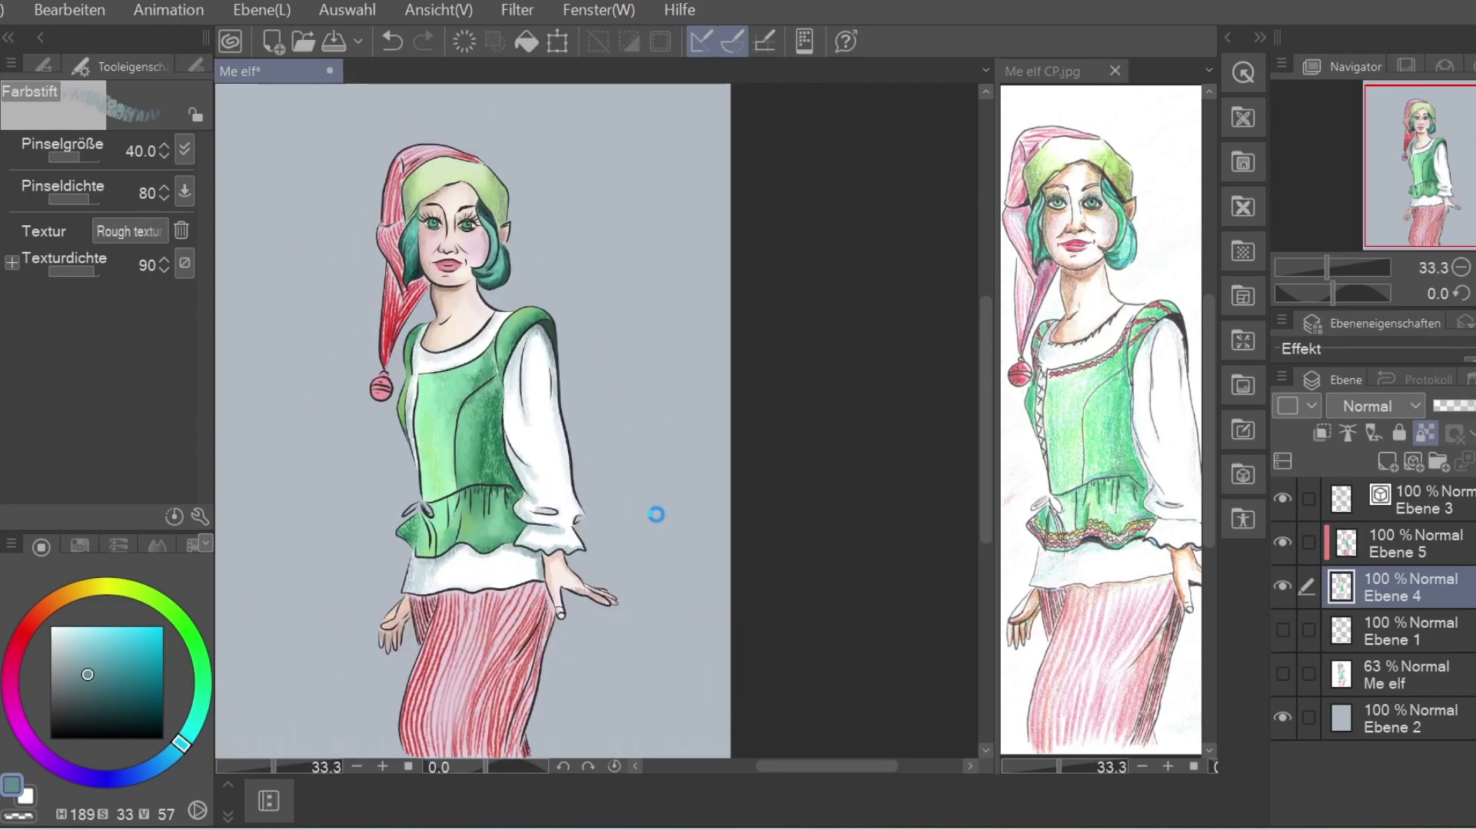